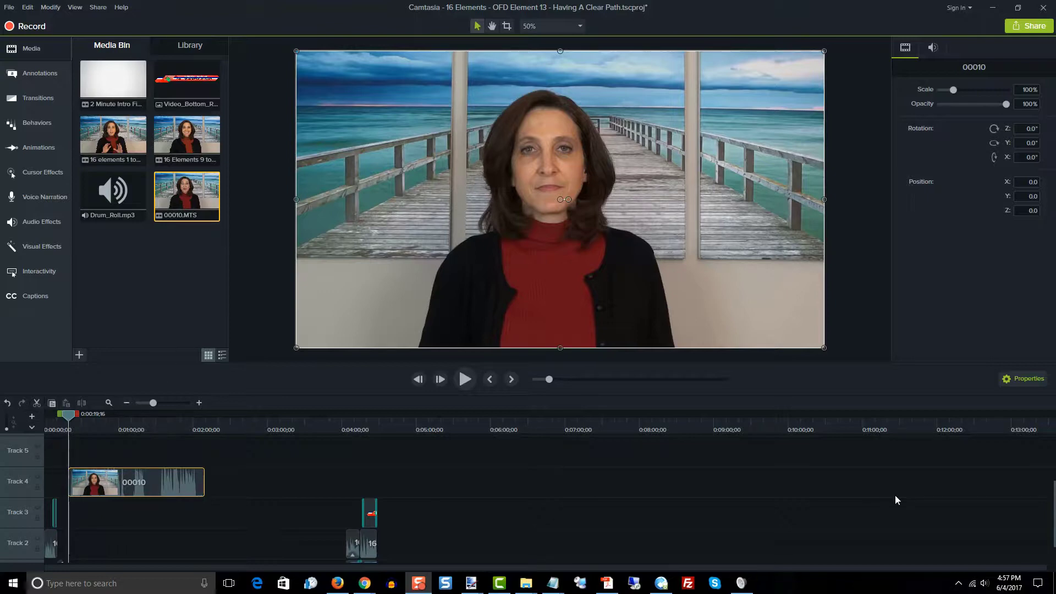
Step: Delete the 16 Elements 9 to 12 V2 audio clip at the start of Track 2
drag(1053, 521, 1052, 542)
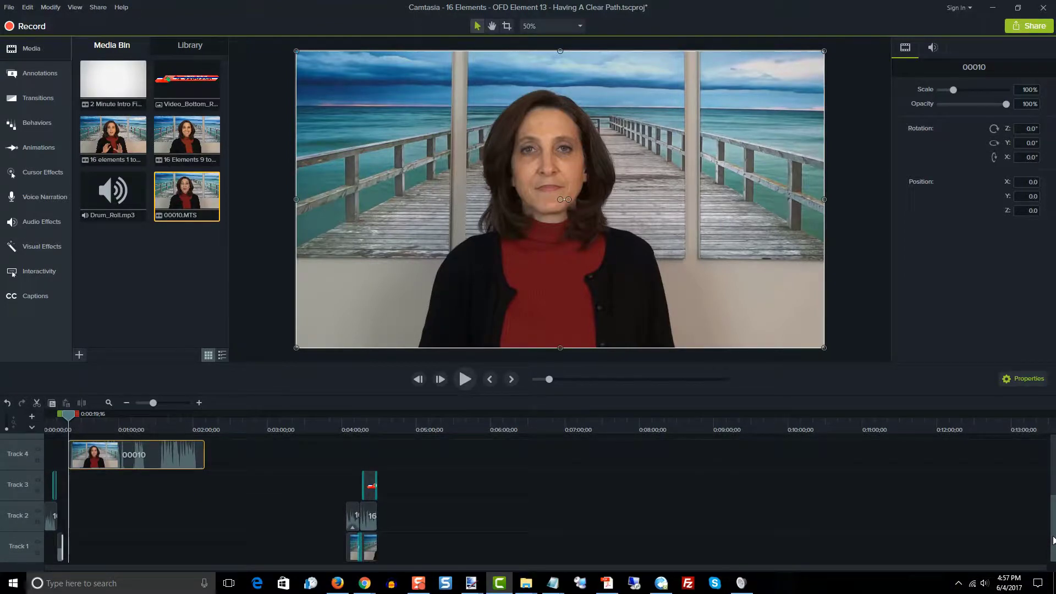
click(1055, 534)
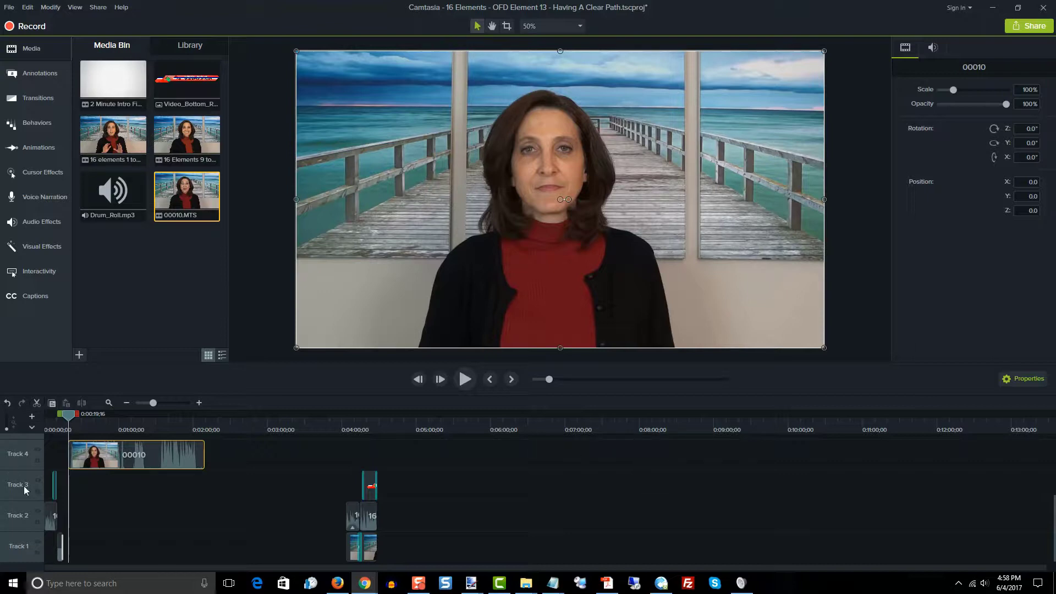
click(49, 514)
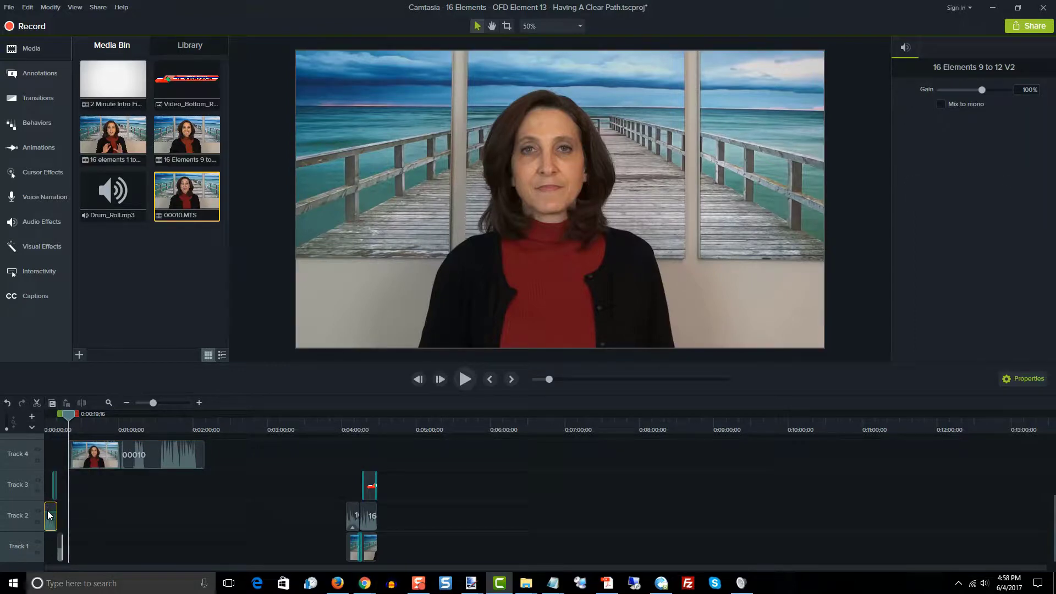
key(Delete)
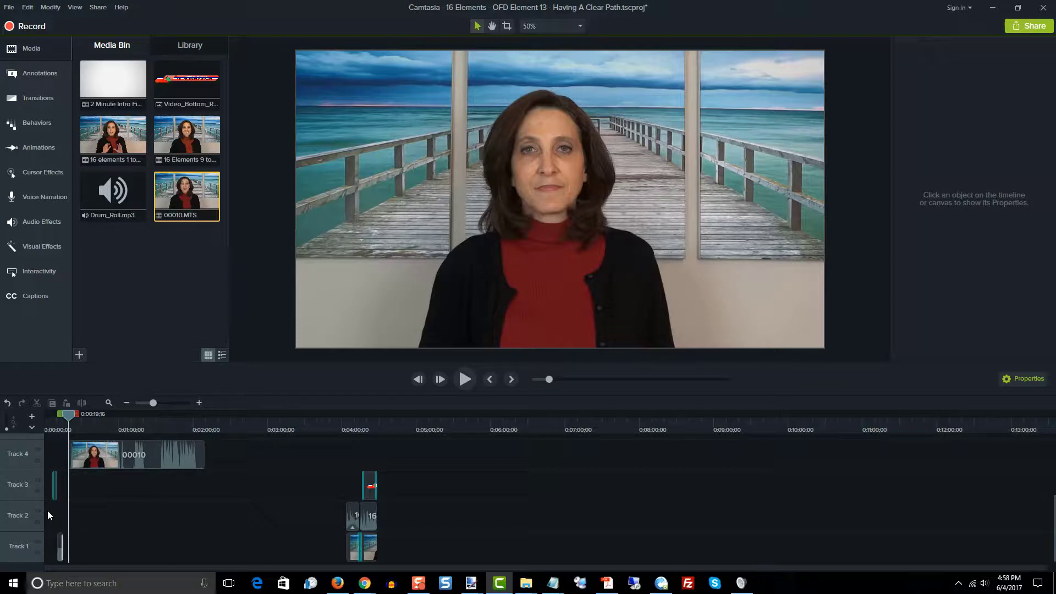
key(ctrl+z)
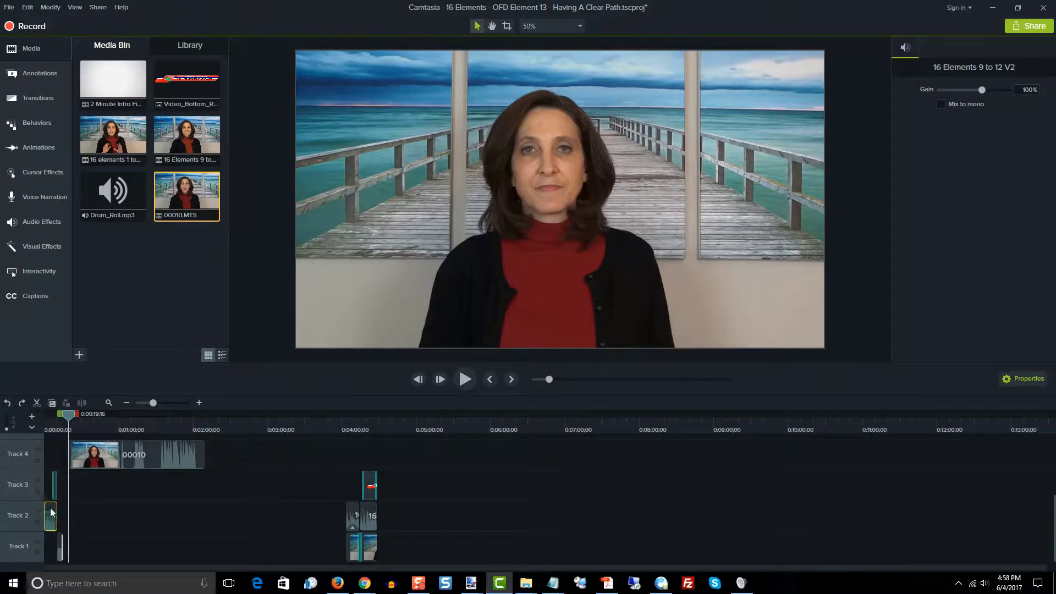
key(Delete)
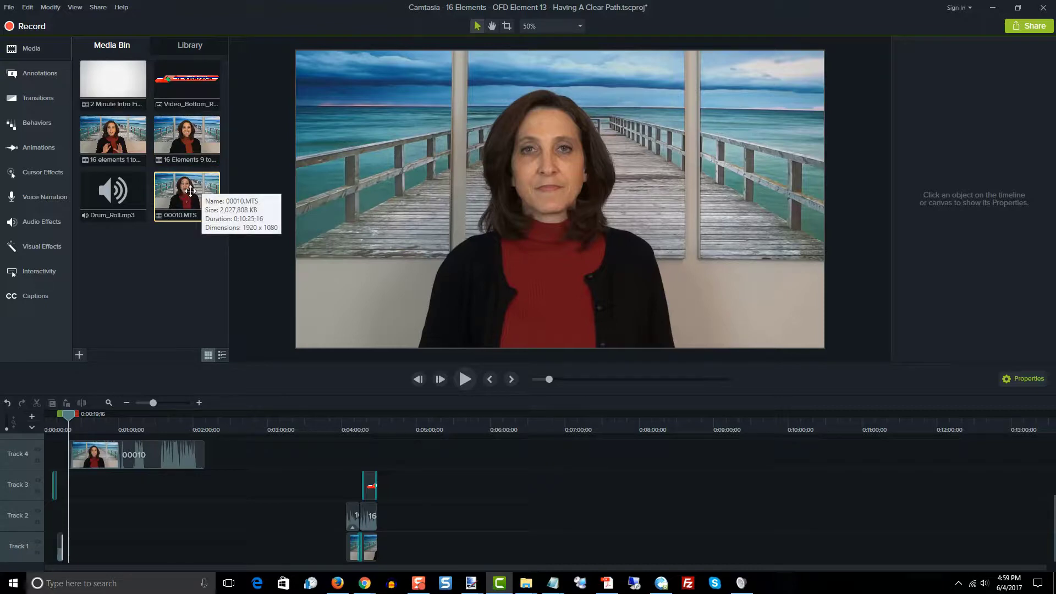
Step: Add the 2 Minute Intro Final video from the SBMS library folder to Track 2 at about 0:01:13
click(190, 46)
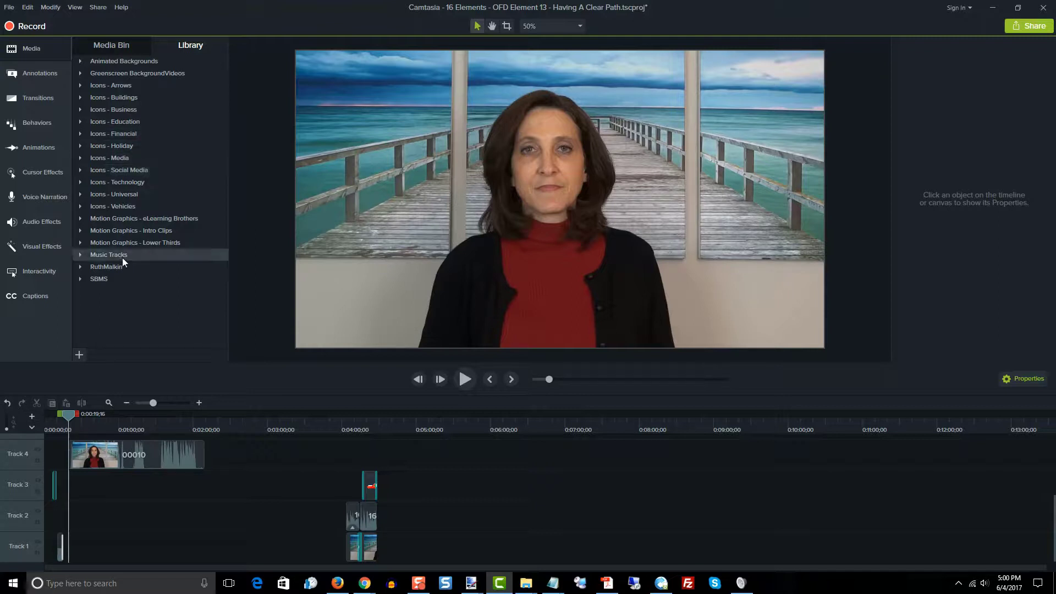
click(82, 279)
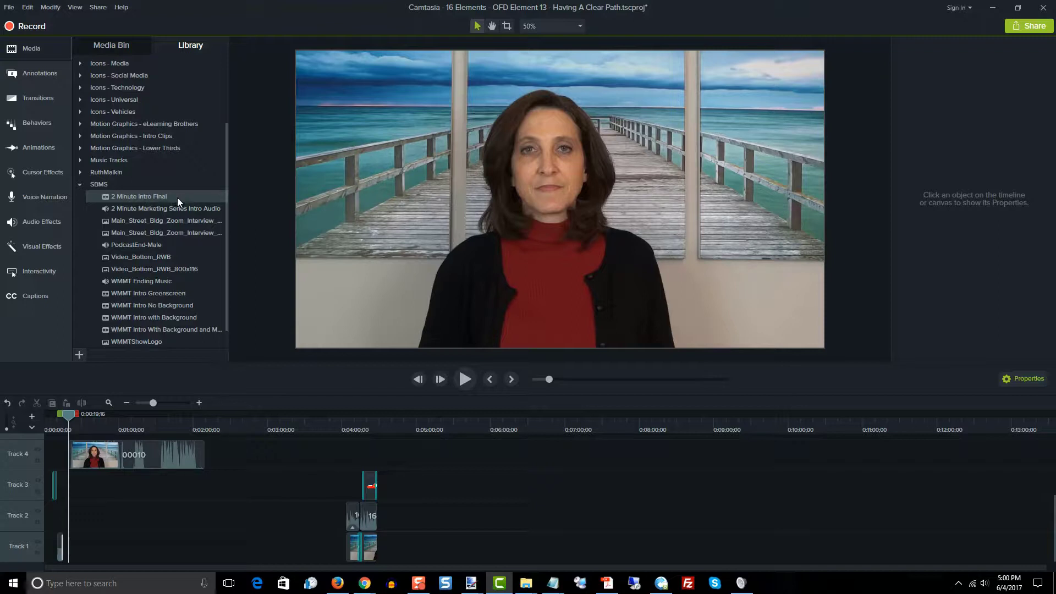
right_click(94, 186)
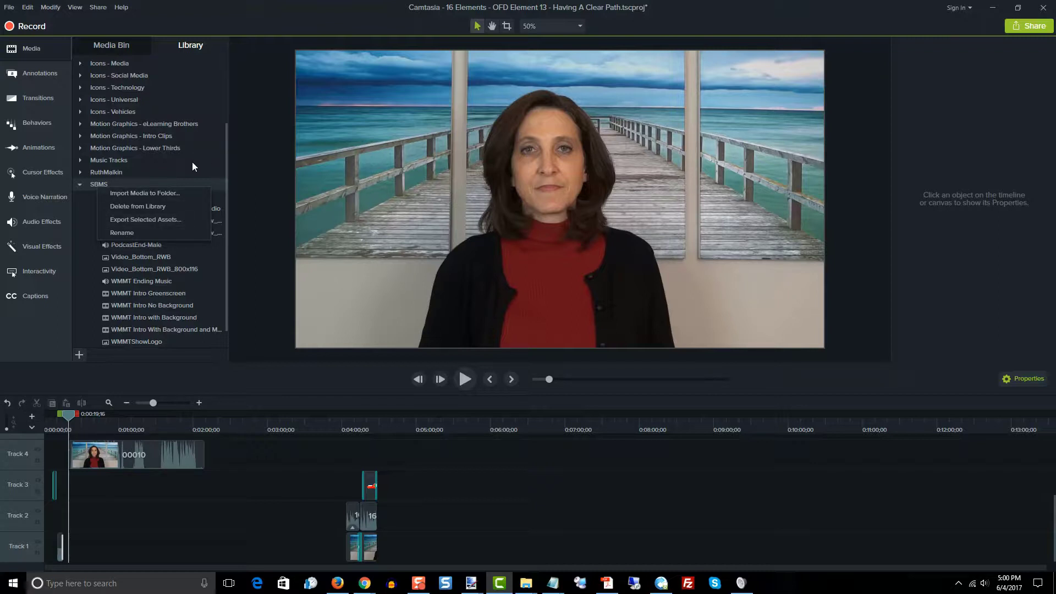
click(255, 177)
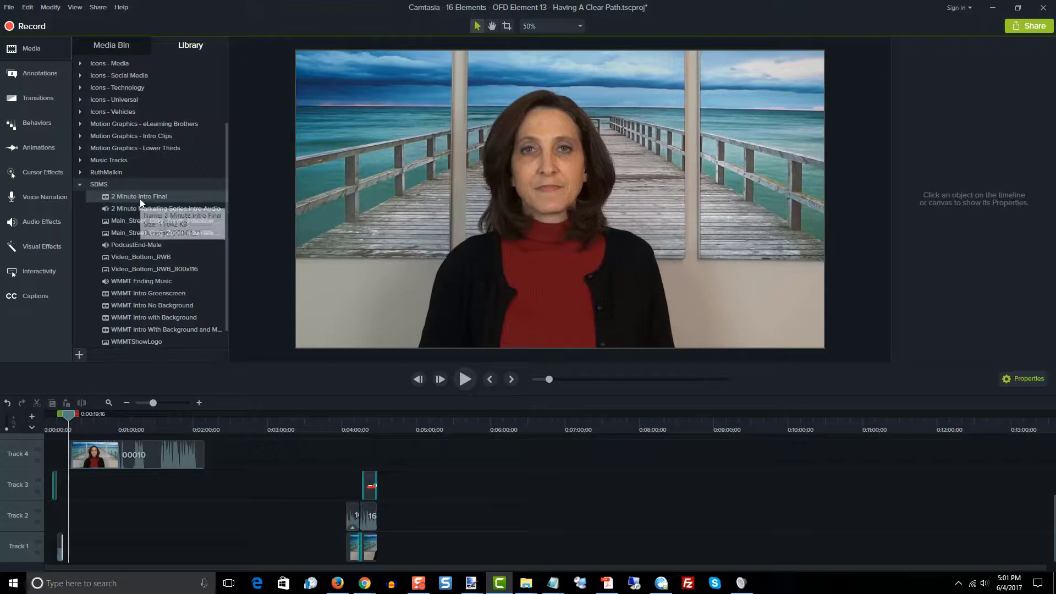
drag(142, 203, 136, 525)
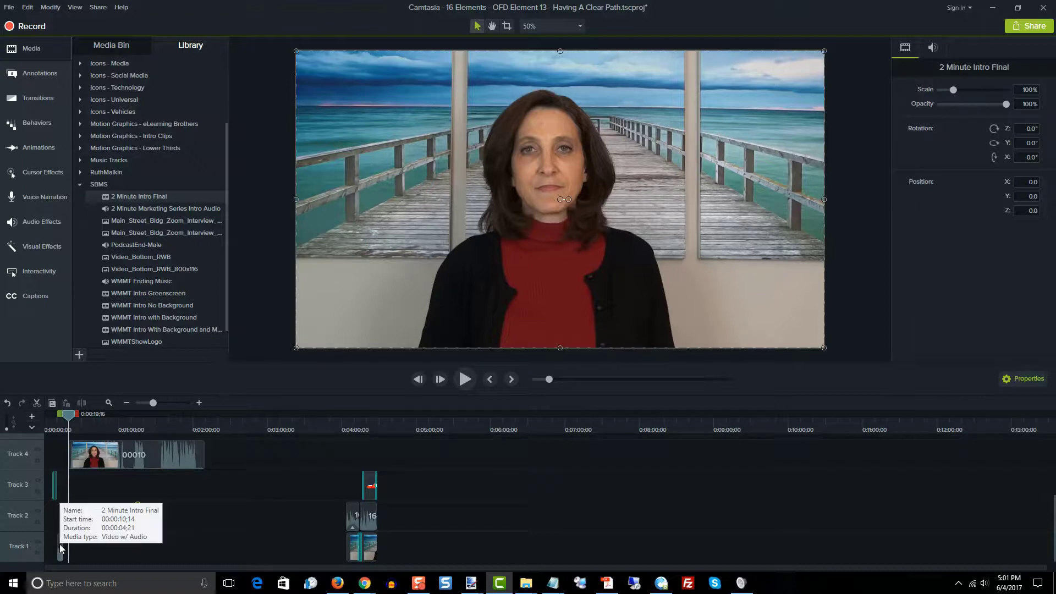
drag(59, 543, 137, 525)
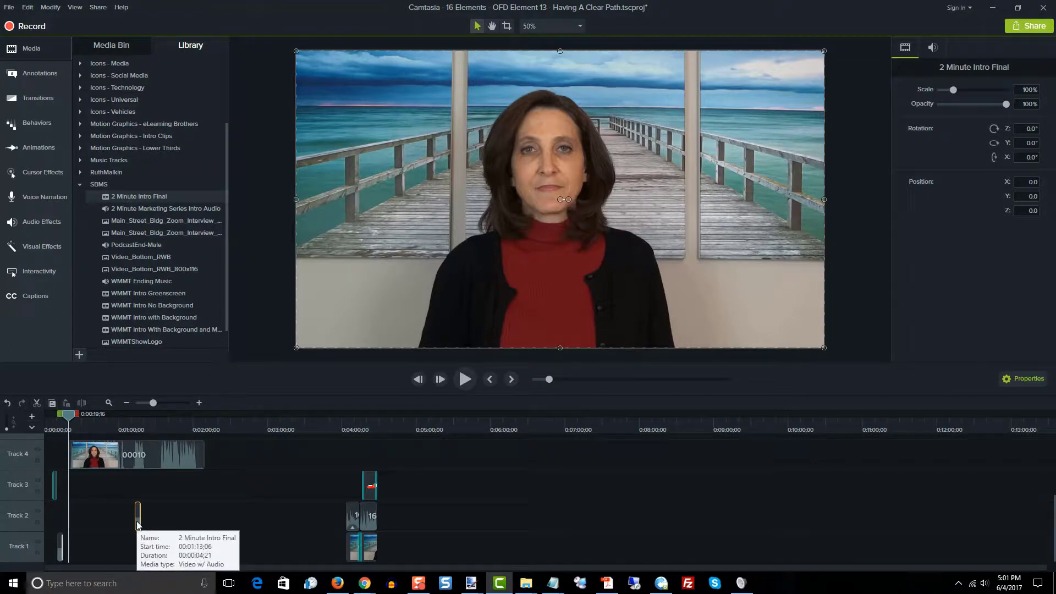
Step: Separate the audio and video of the 2 Minute Intro Final clip near the start of Track 1
right_click(60, 545)
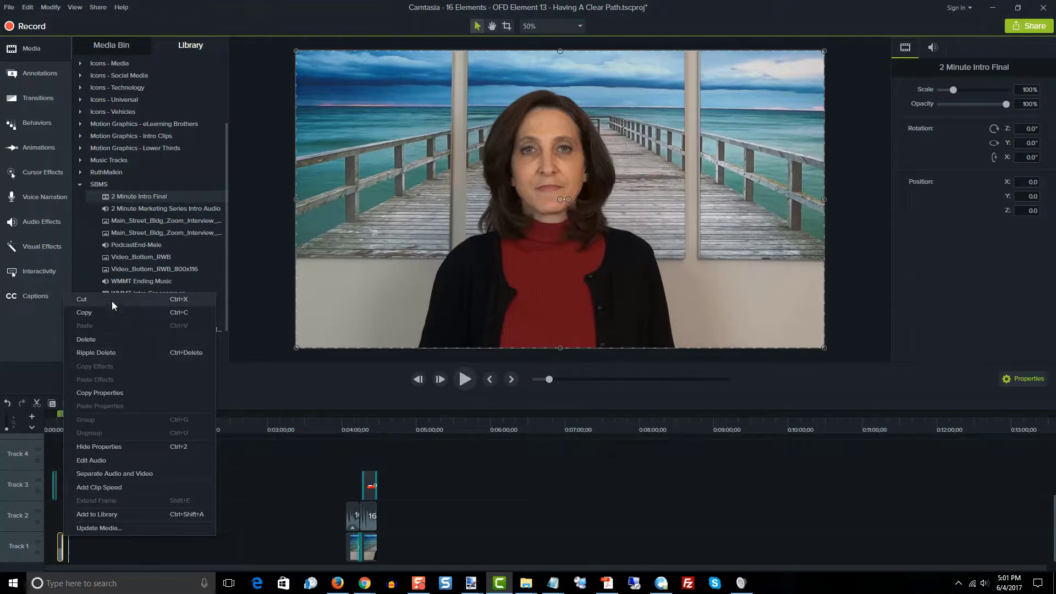
click(127, 475)
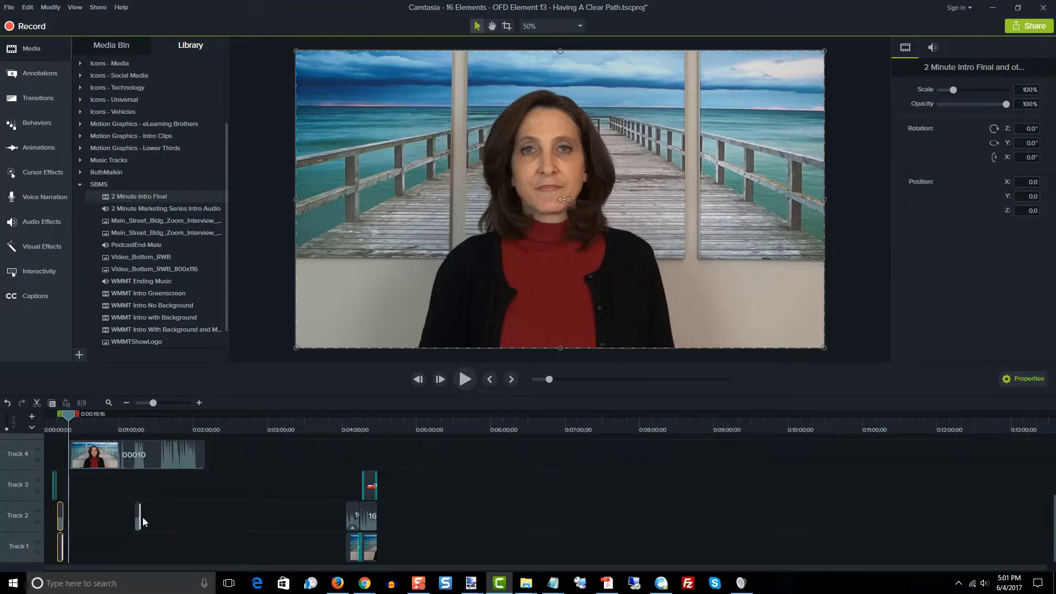
Step: Delete the extra 2 Minute Intro Final clip at about 0:01:13 on Track 2
click(138, 521)
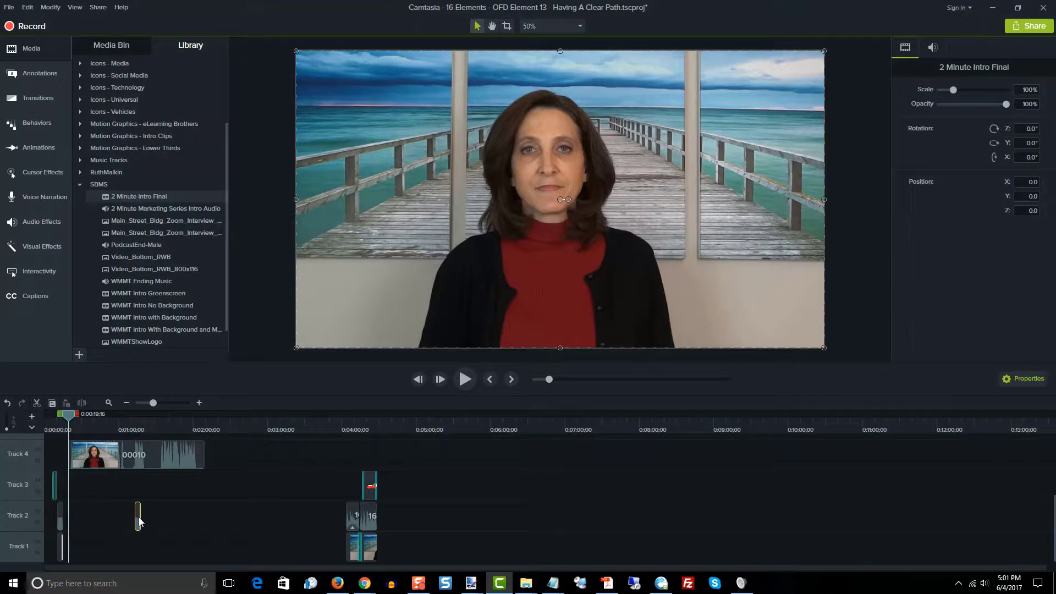
key(Delete)
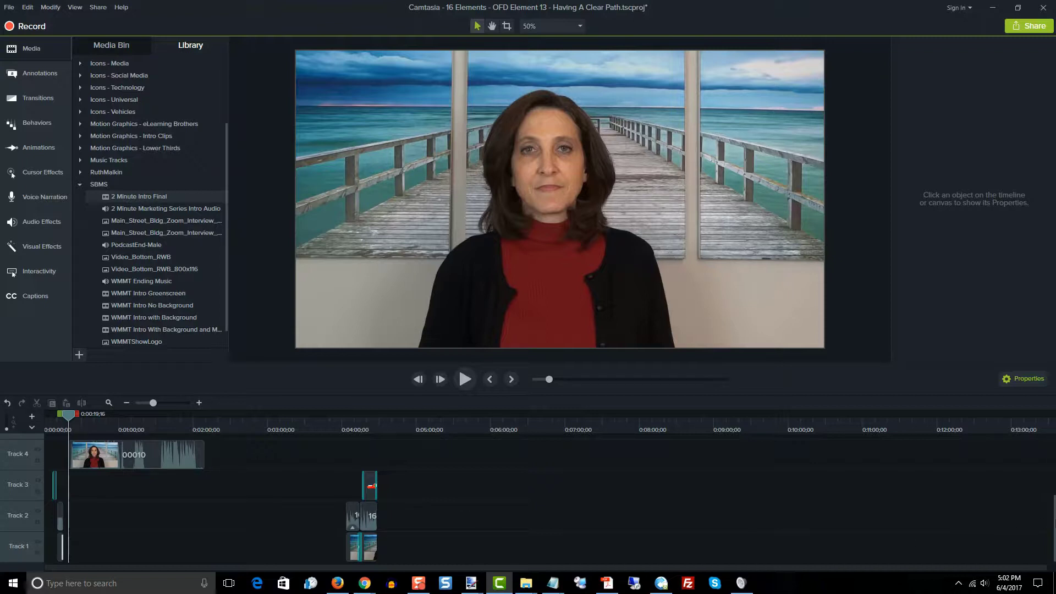
Step: Toggle the visibility of Track 2 off and back on
scroll(1050, 462, up, 4)
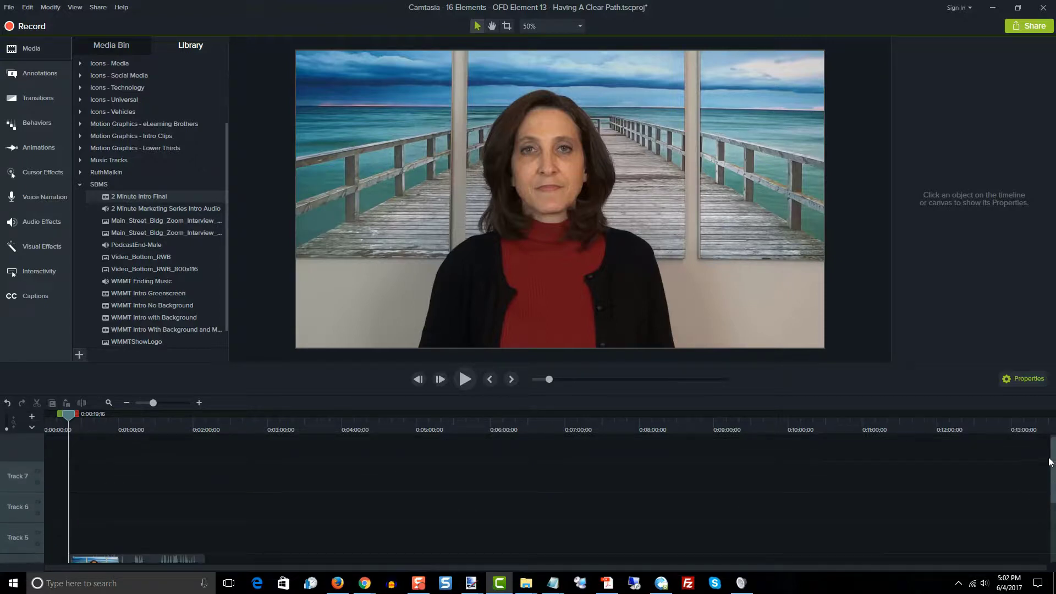
scroll(1050, 463, down, 4)
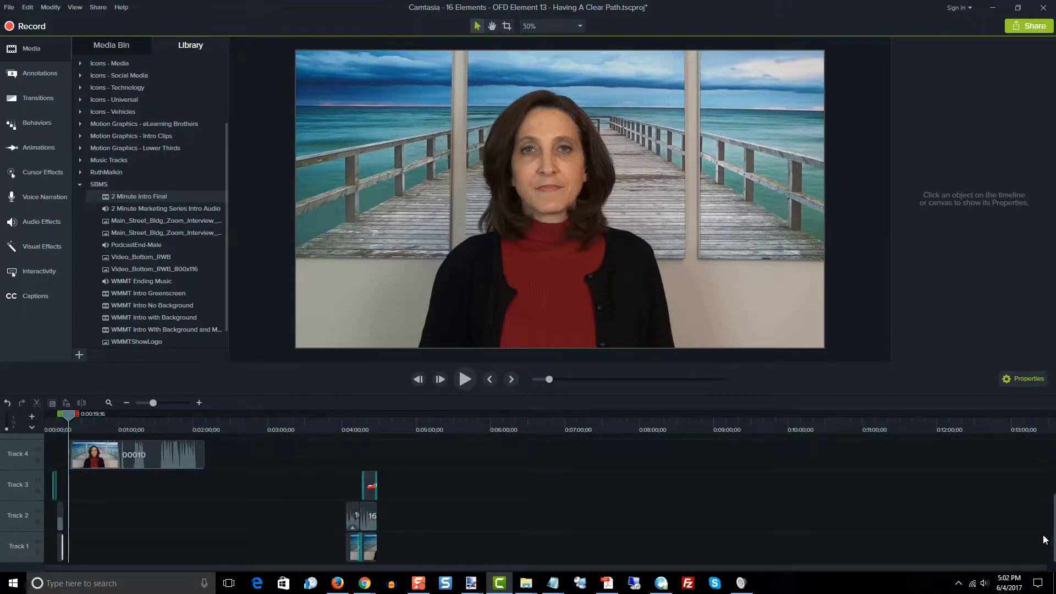
click(38, 511)
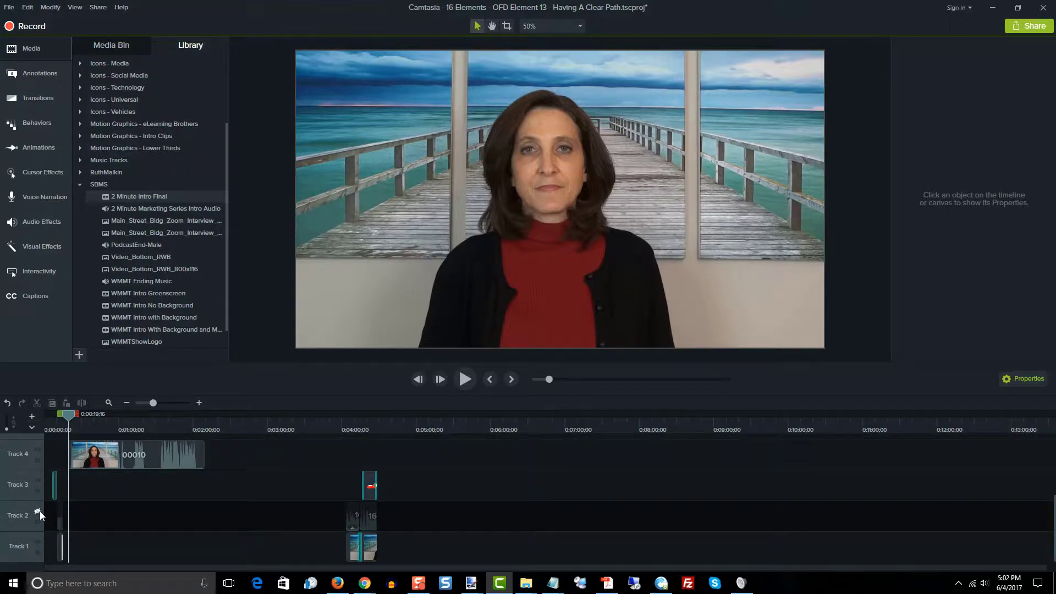
click(38, 511)
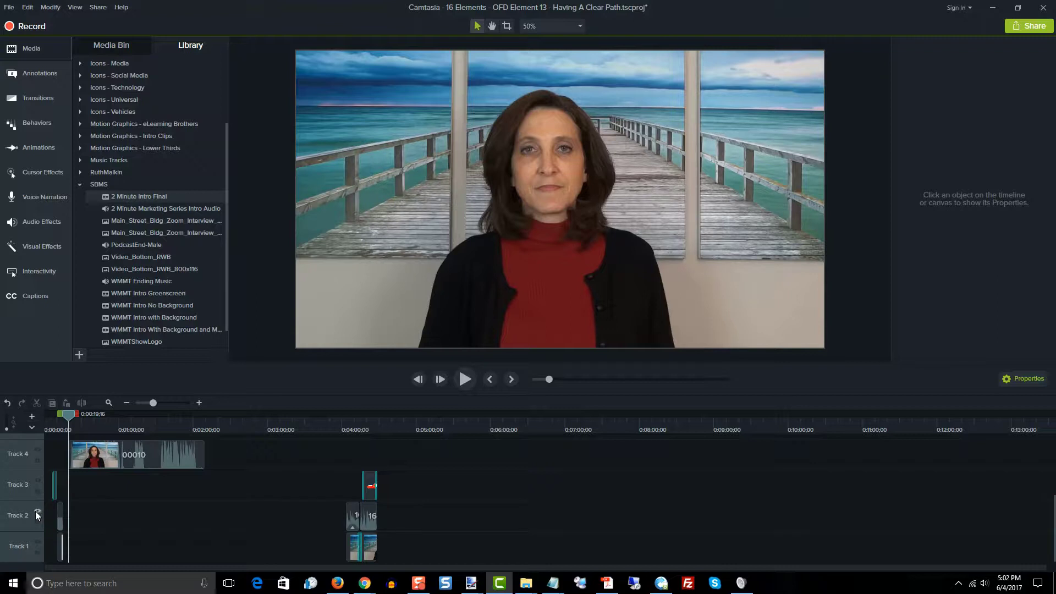
click(38, 510)
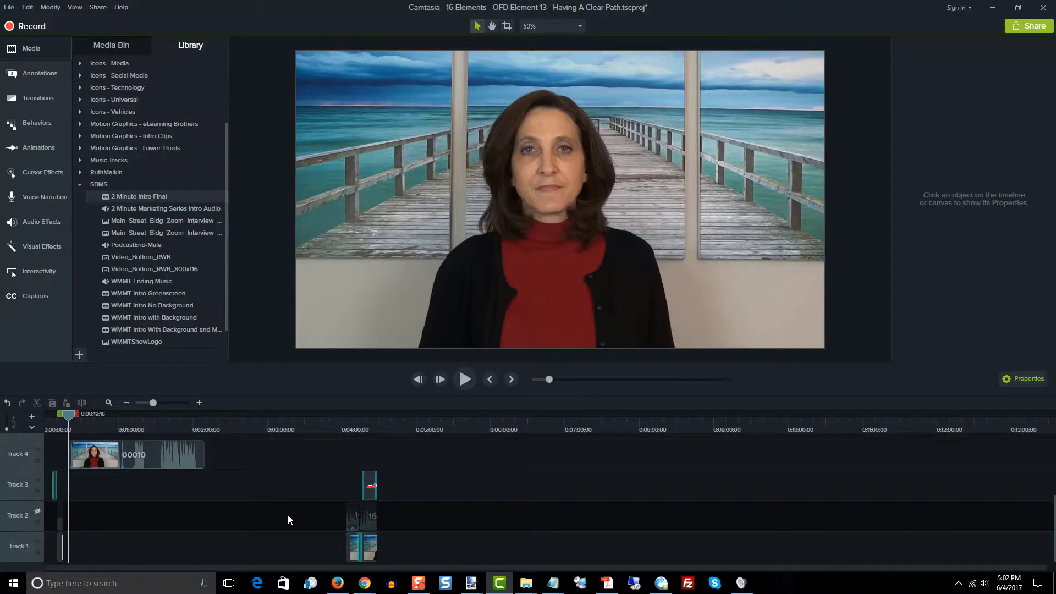
click(37, 511)
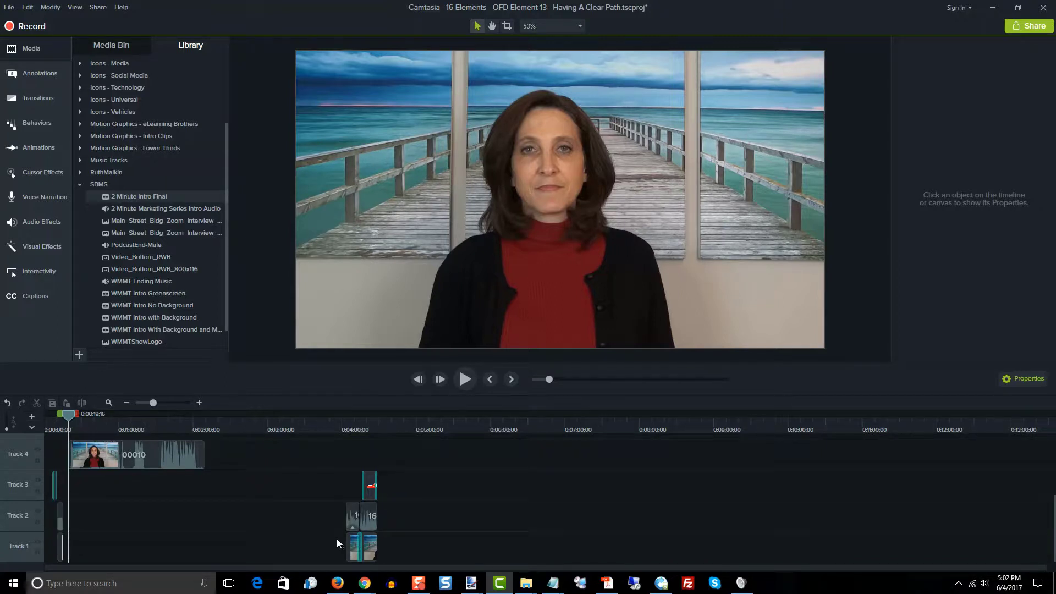
Step: Preview the opening of the 00010 clip in an enlarged timeline, then return the playhead to 0:00:21;17
click(130, 47)
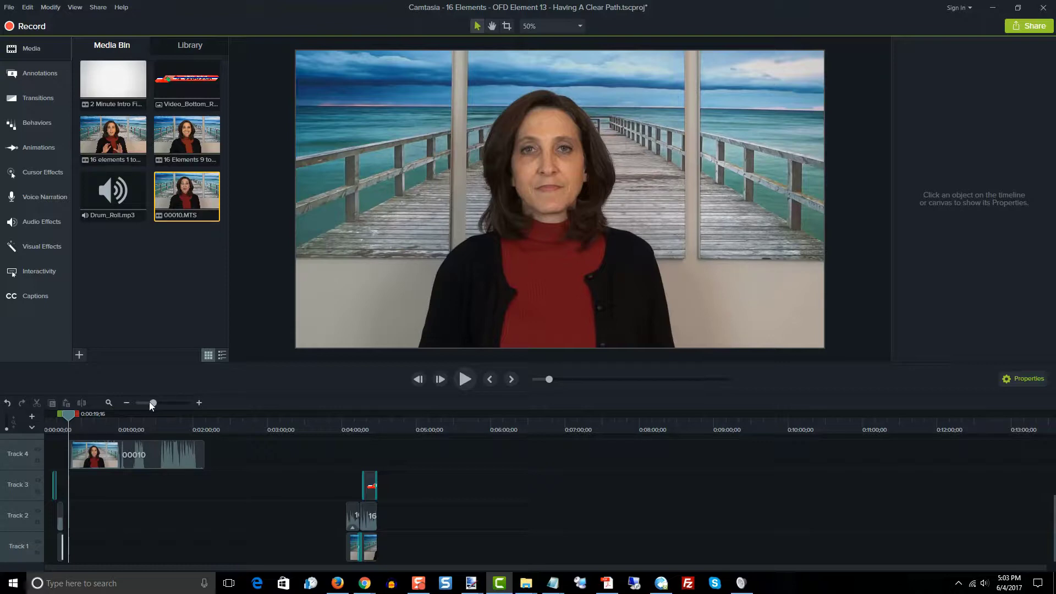
drag(154, 405, 147, 405)
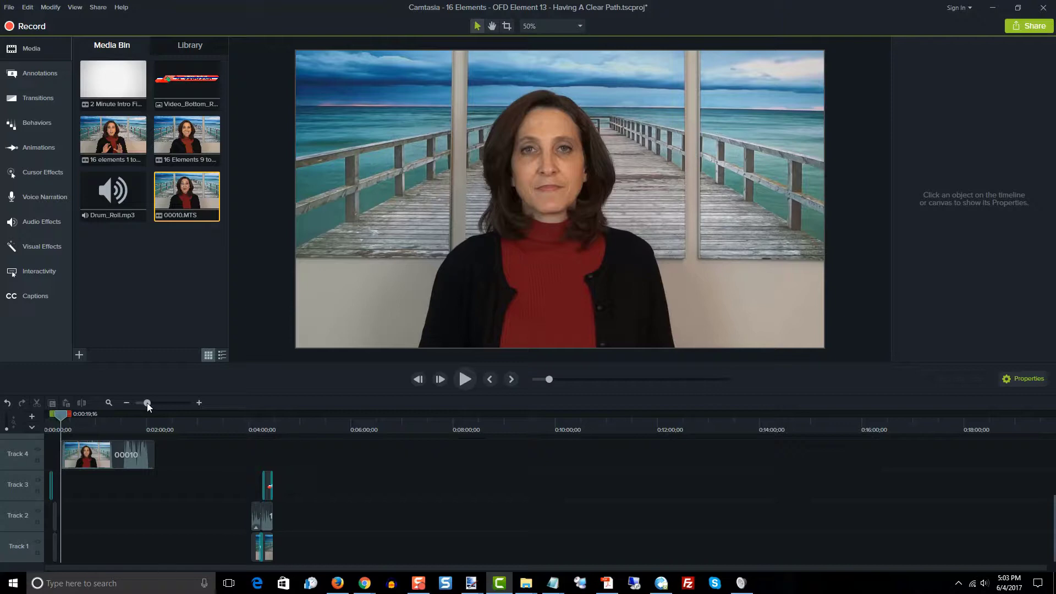
drag(147, 403, 171, 402)
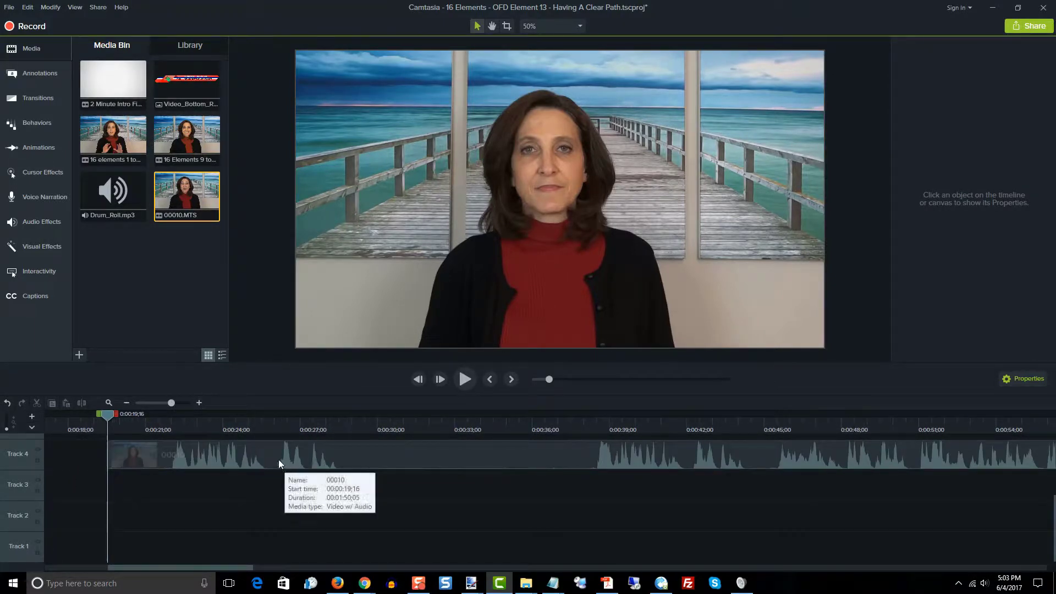
click(465, 379)
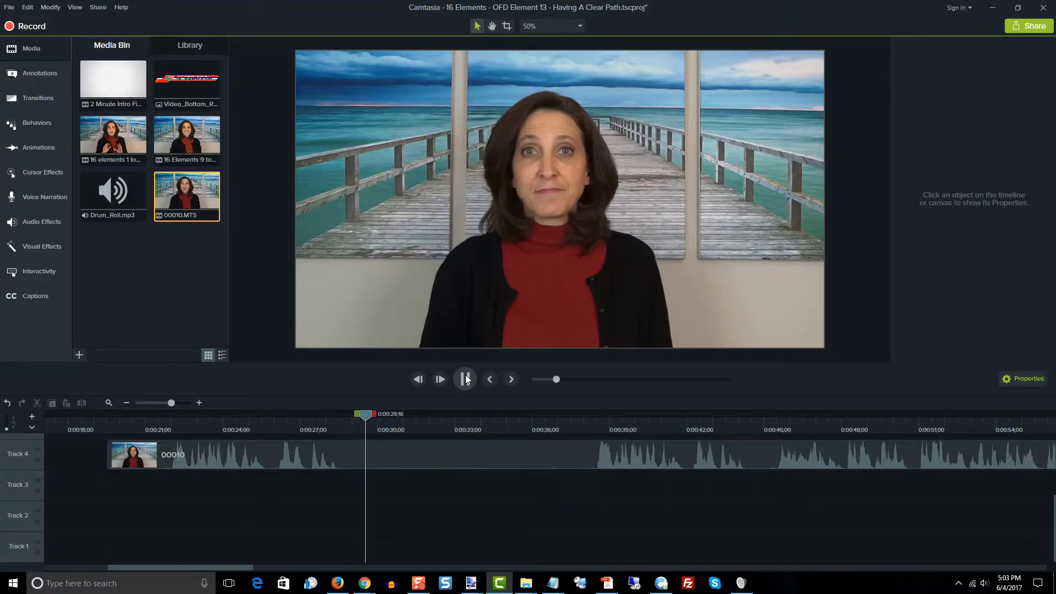
click(466, 379)
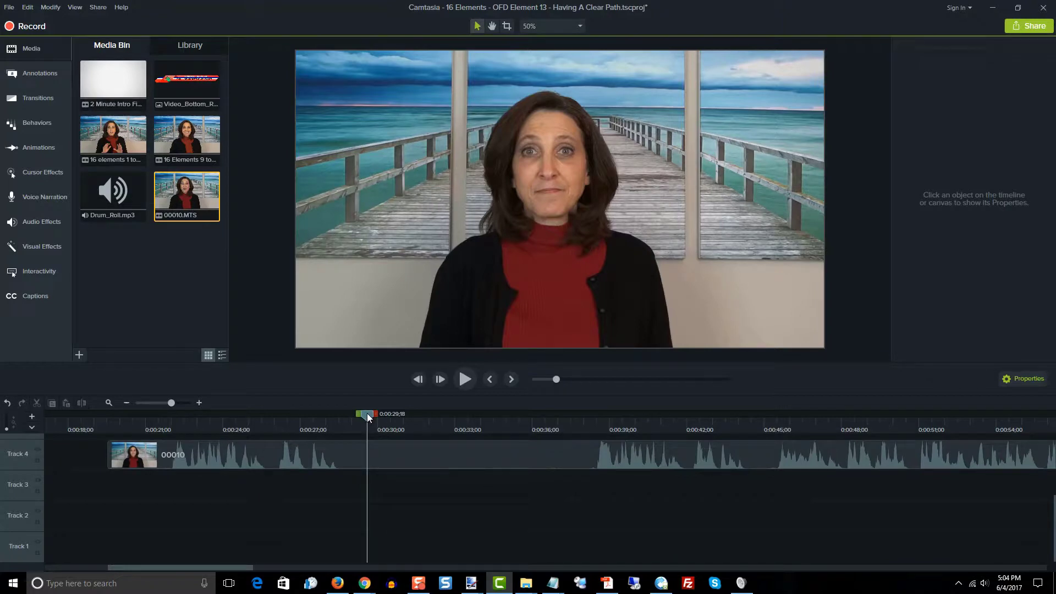
drag(369, 417, 160, 418)
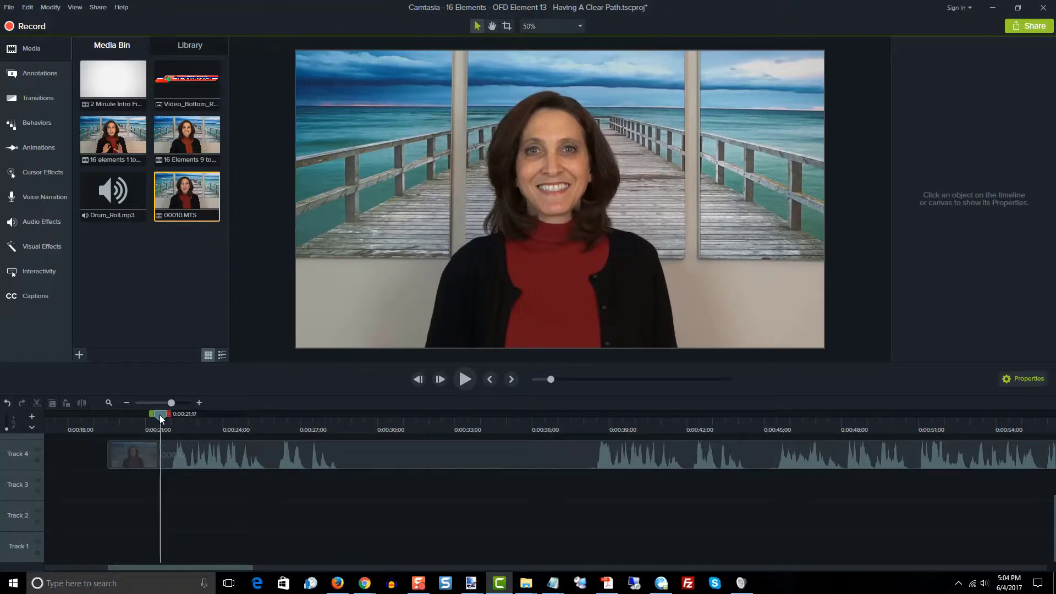
Step: Separate the audio and video of the 00010 clip on Track 4
click(146, 460)
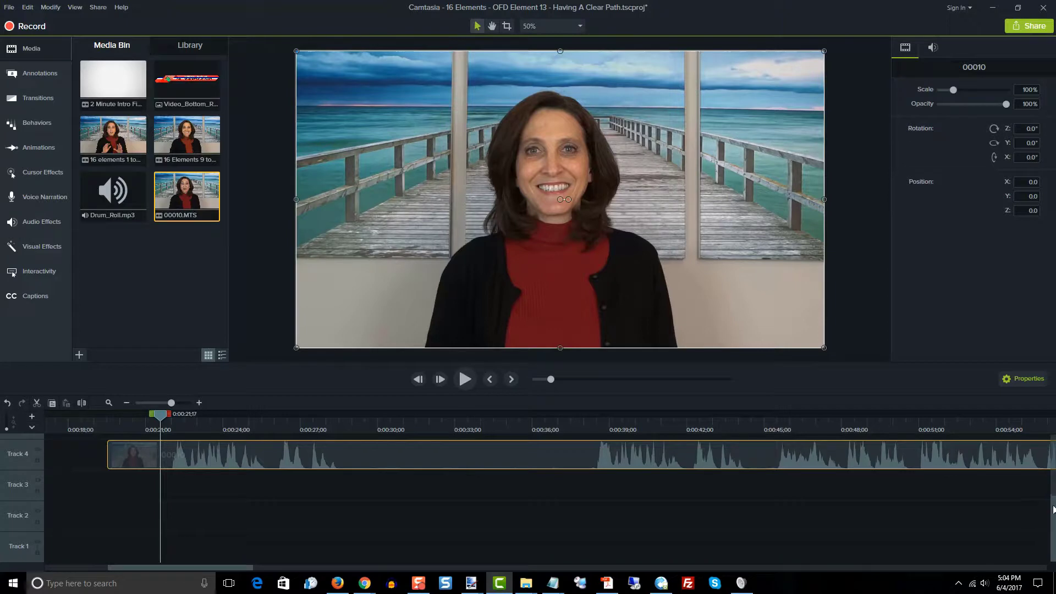
drag(1052, 510, 1053, 493)
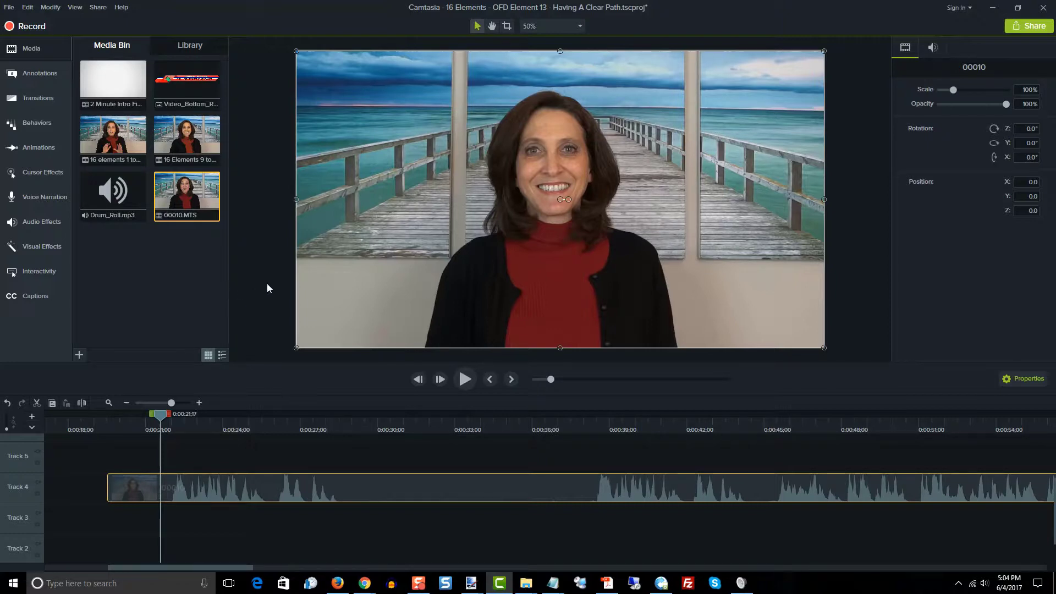
right_click(372, 488)
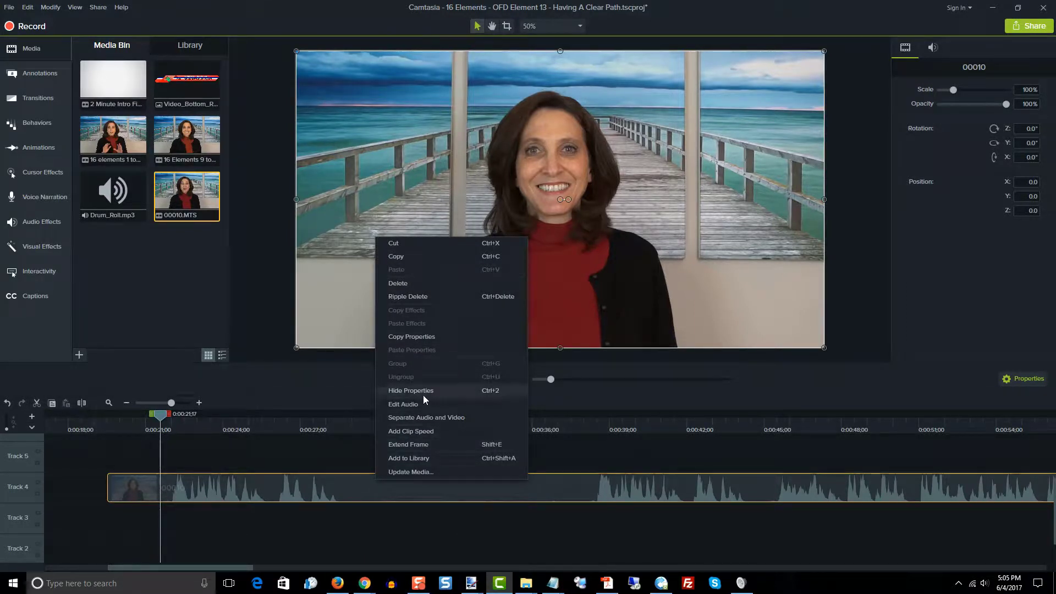
click(434, 418)
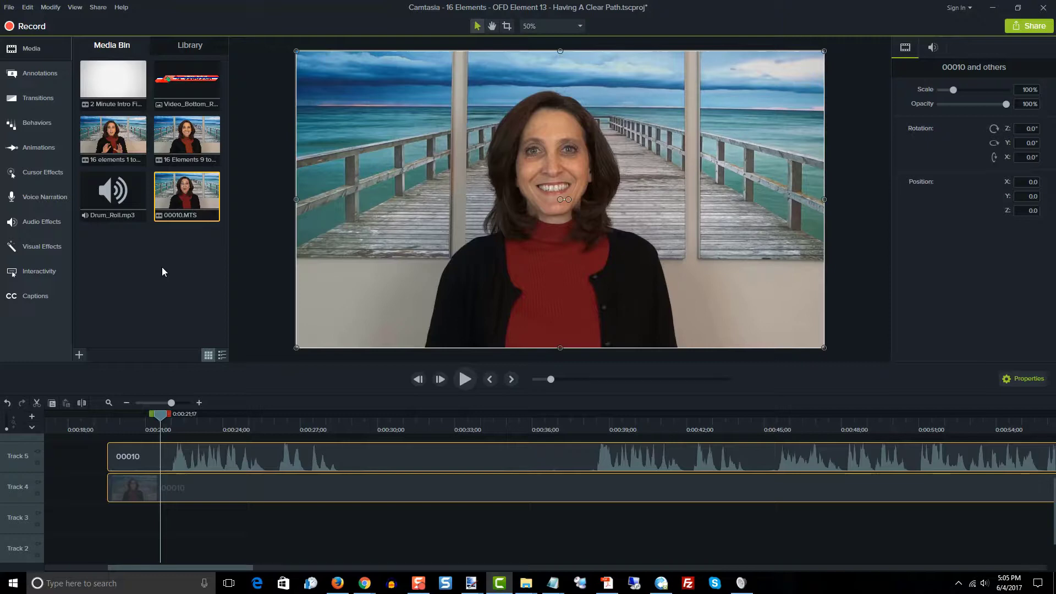
Step: Apply the Noise Removal audio effect to the separated 00010 audio clip on Track 5
click(375, 461)
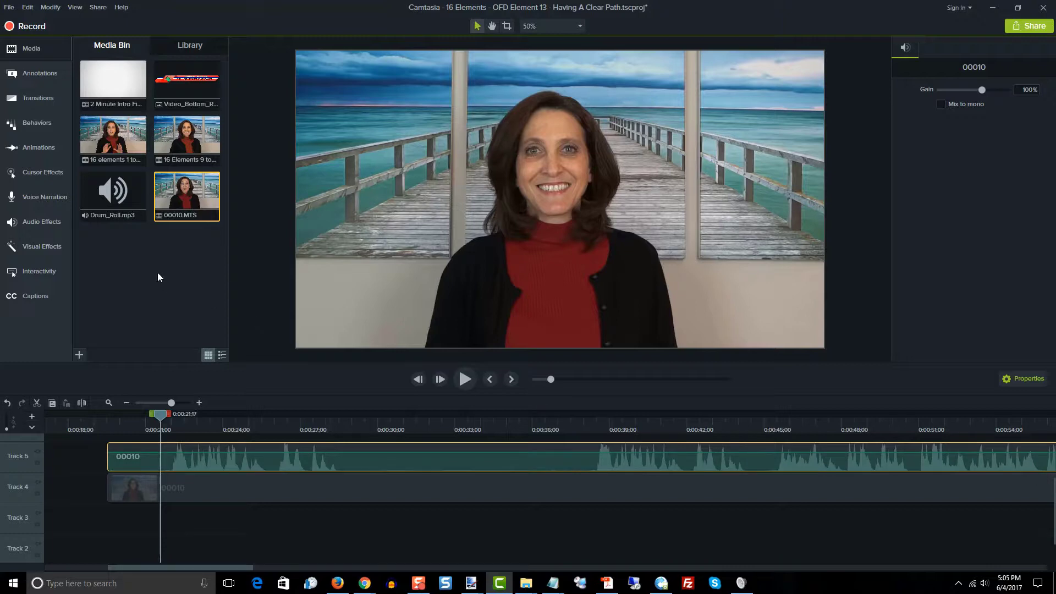
click(32, 221)
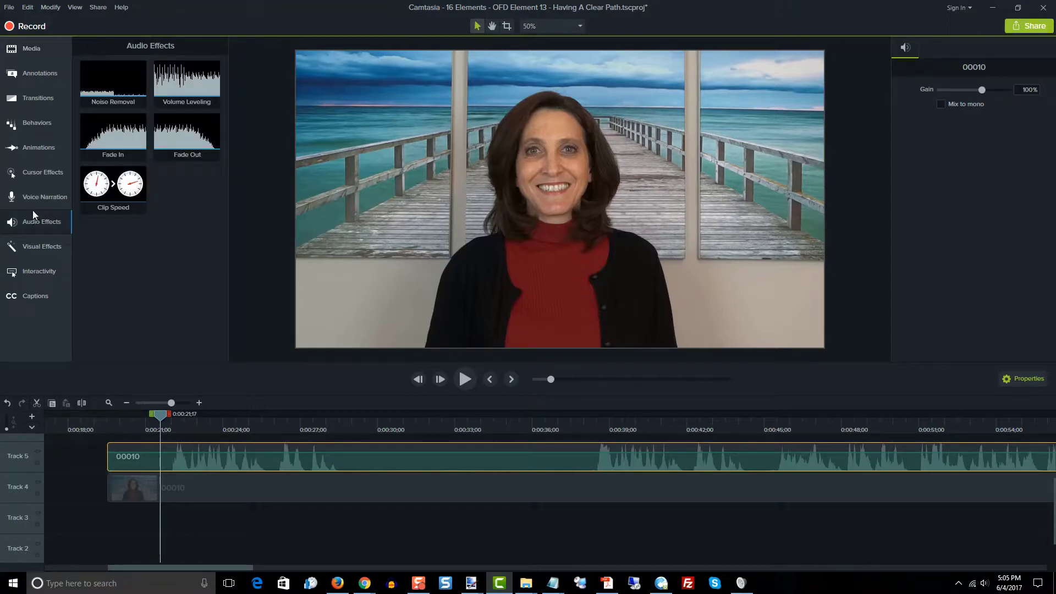
drag(111, 83, 216, 448)
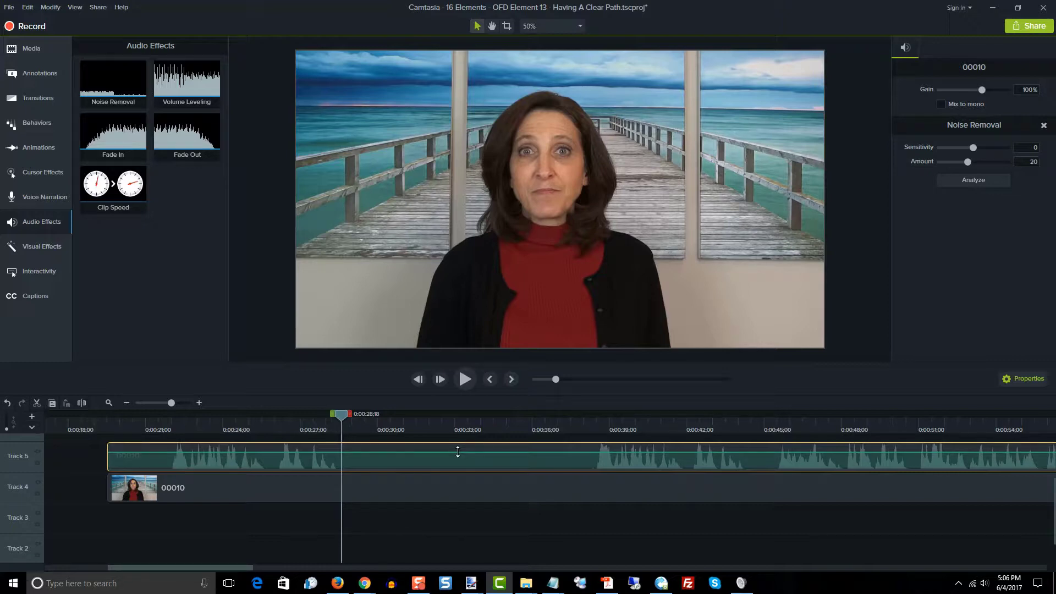
Step: Split the 00010 audio clip on Track 5 and video clip on Track 4 together at 0:00:21;17
drag(458, 452, 458, 453)
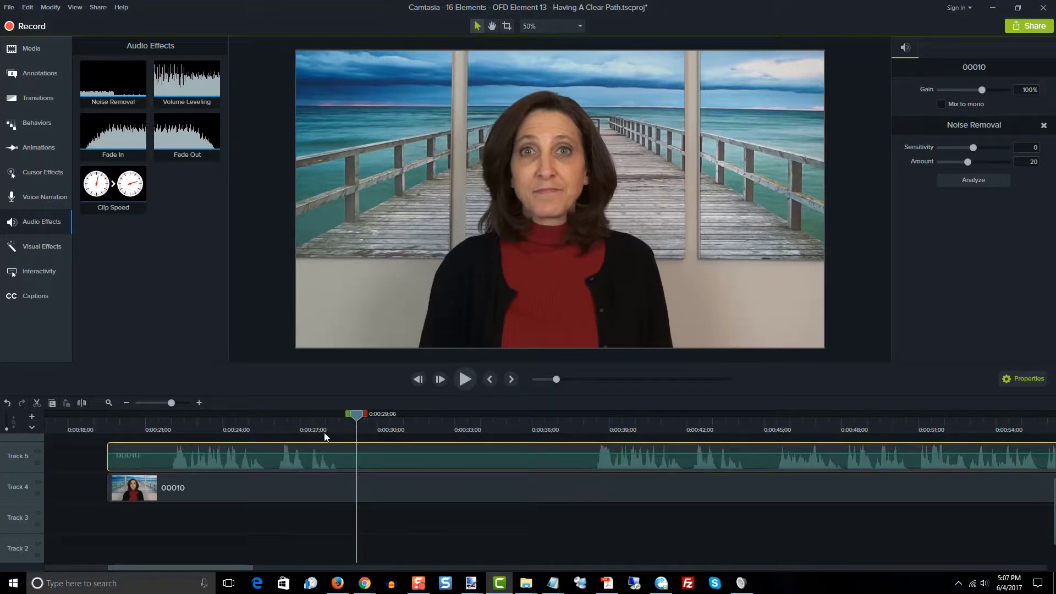
drag(356, 418, 162, 415)
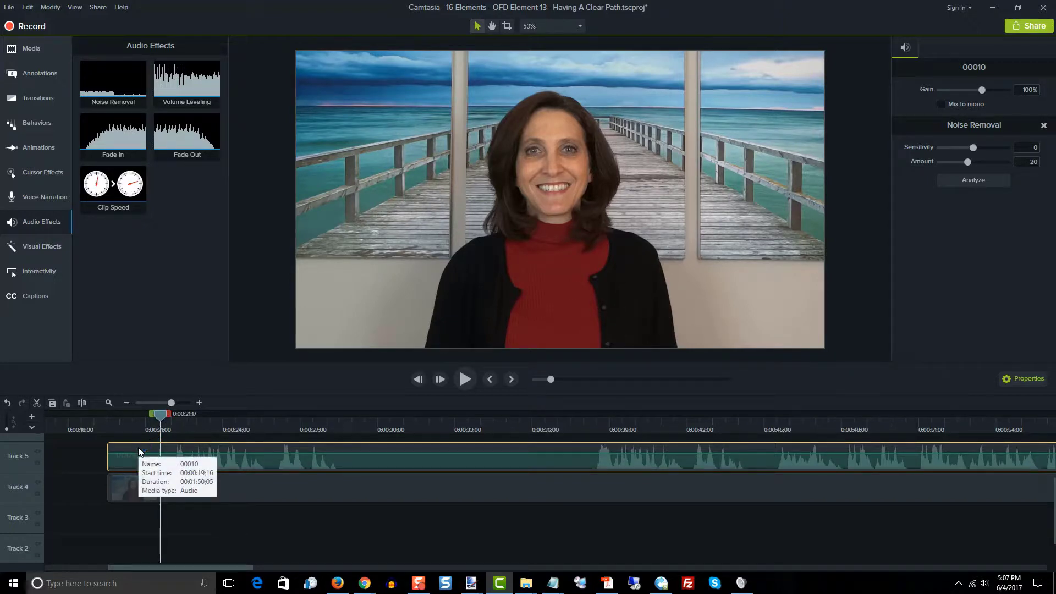
ctrl+click(138, 476)
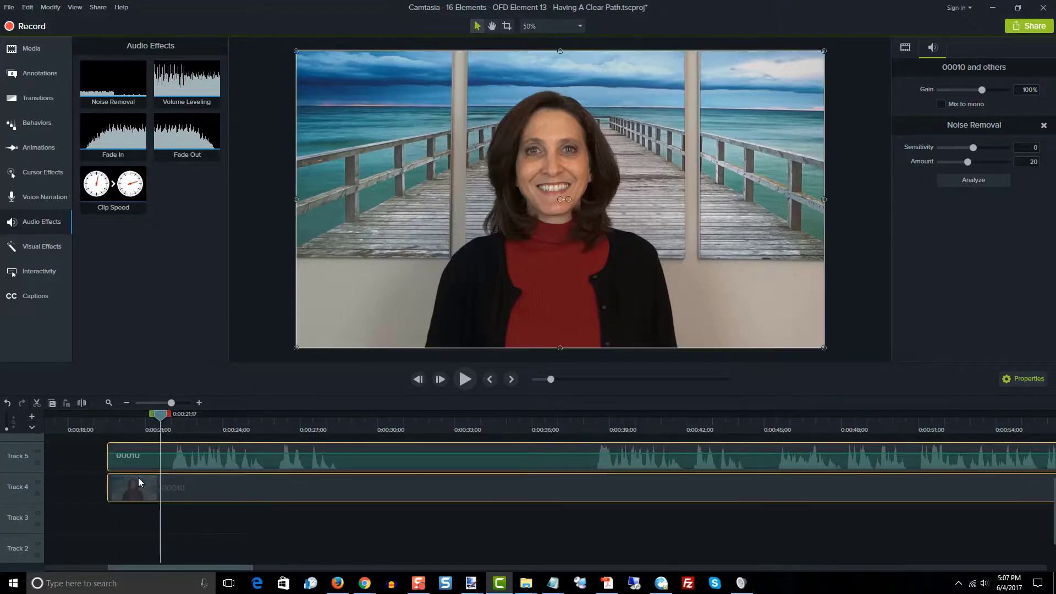
click(80, 403)
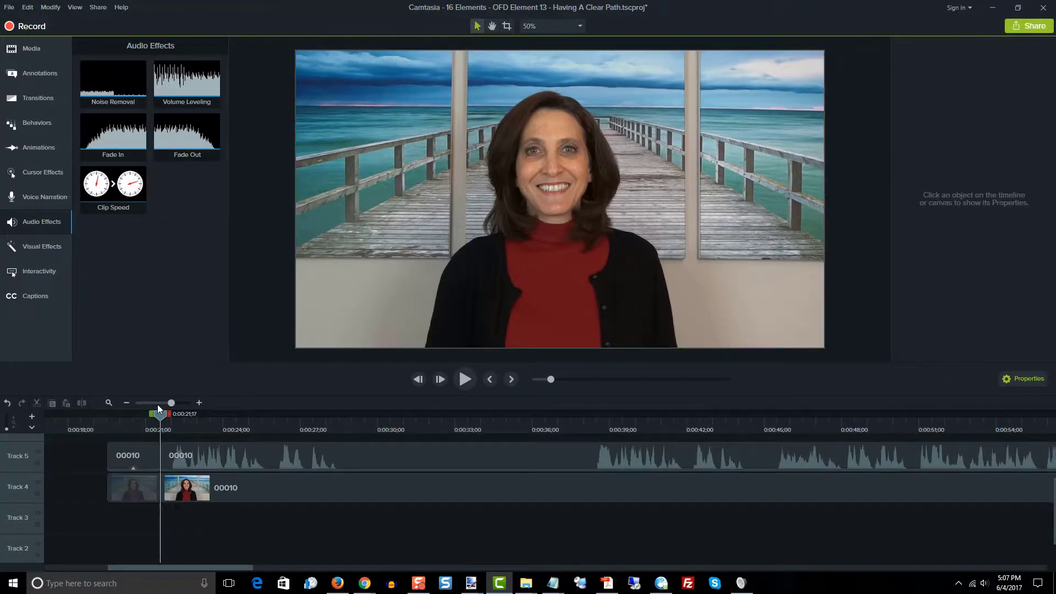
Step: Delete the short opening 00010 audio and video segments before 0:00:21;17 from Tracks 5 and 4
click(146, 455)
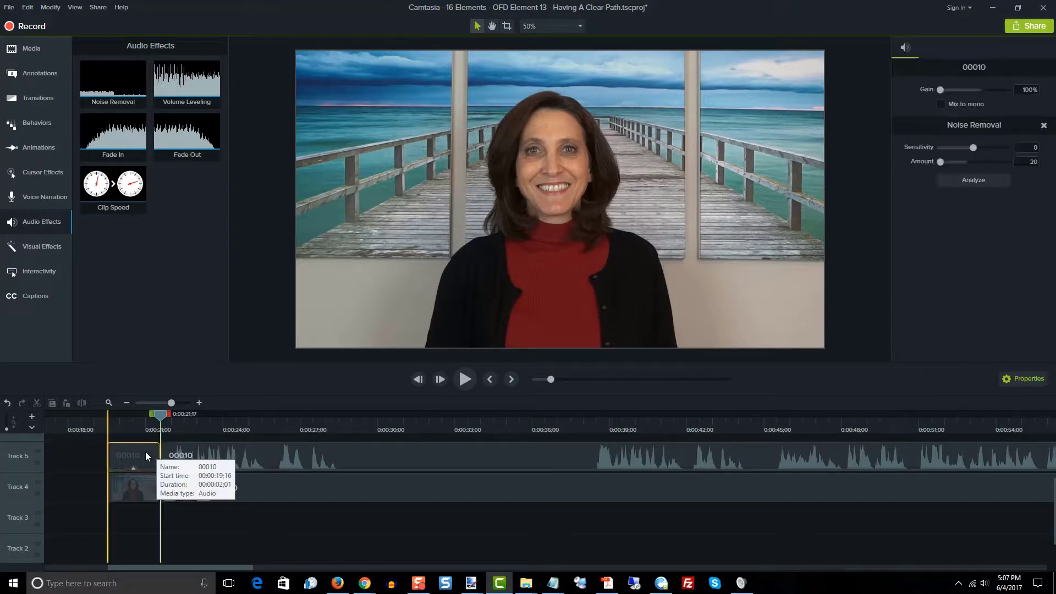
ctrl+click(145, 481)
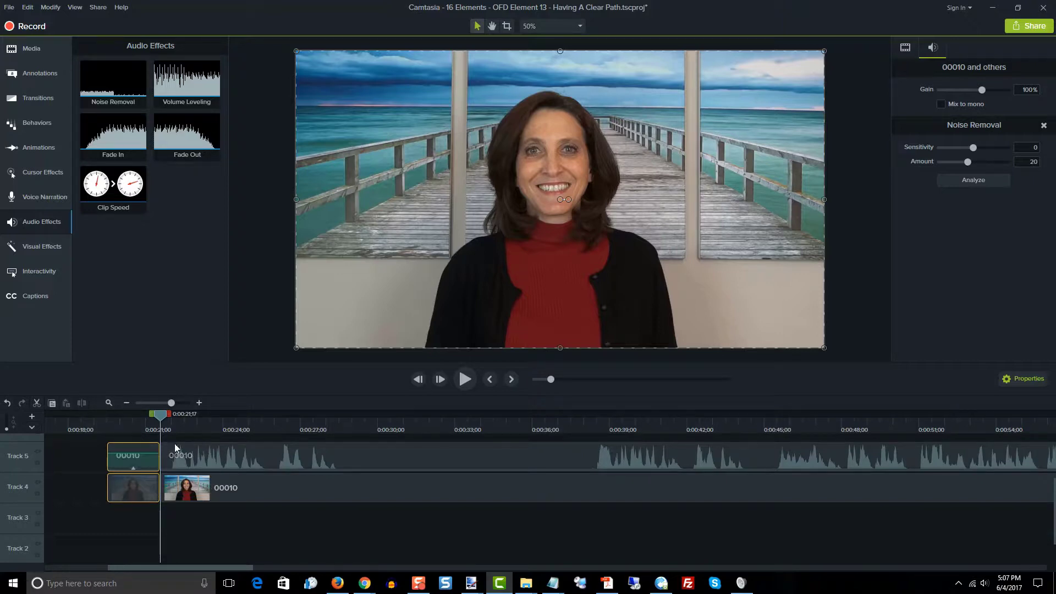
click(143, 449)
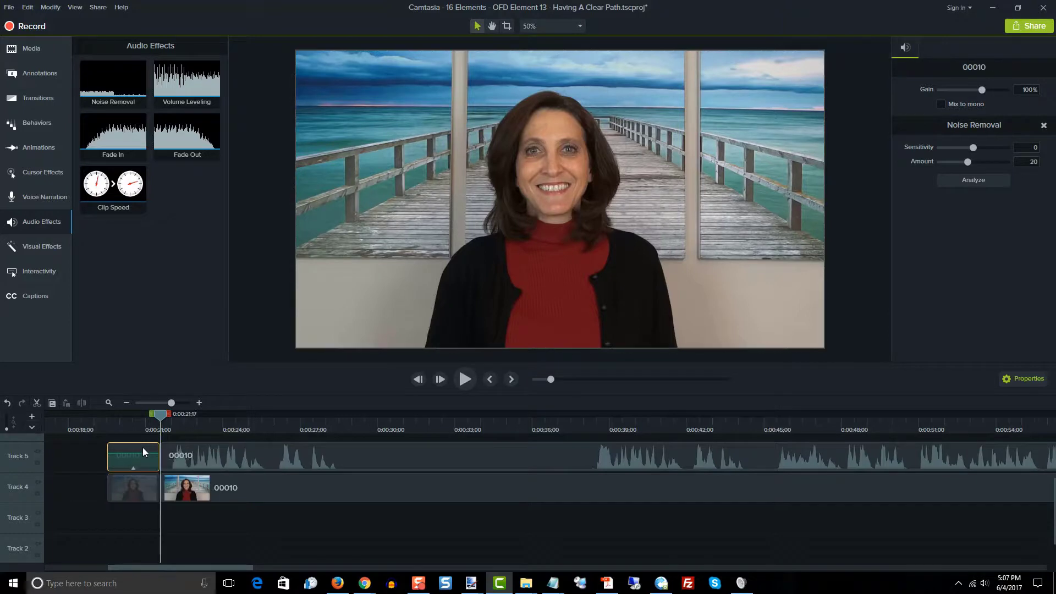
key(Delete)
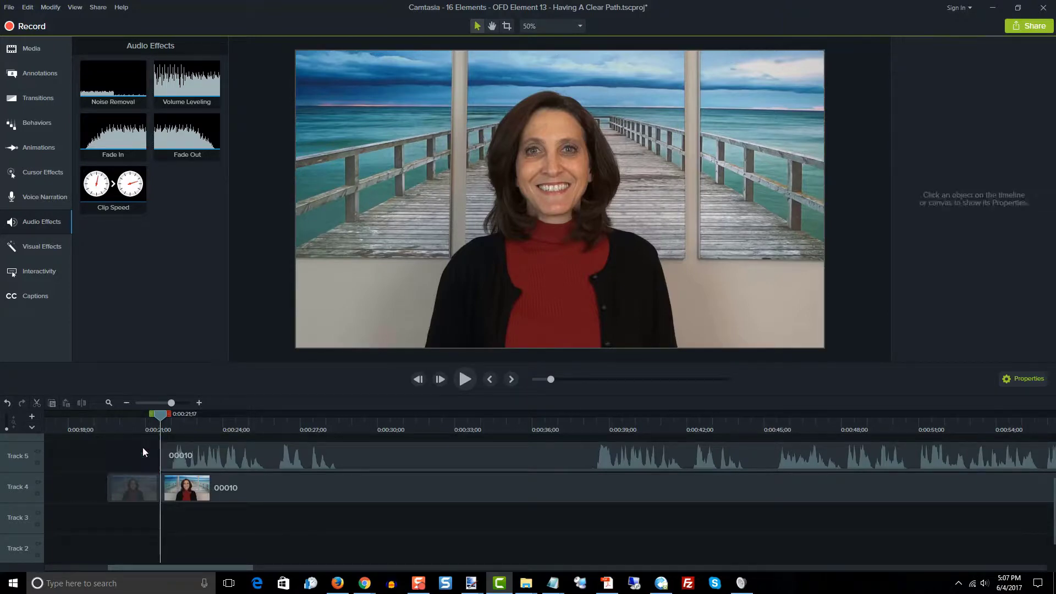
click(134, 479)
key(Delete)
Step: Split the 00010 audio and video clips at the end of the first spoken passage, at 0:00:28;21
drag(161, 412, 346, 418)
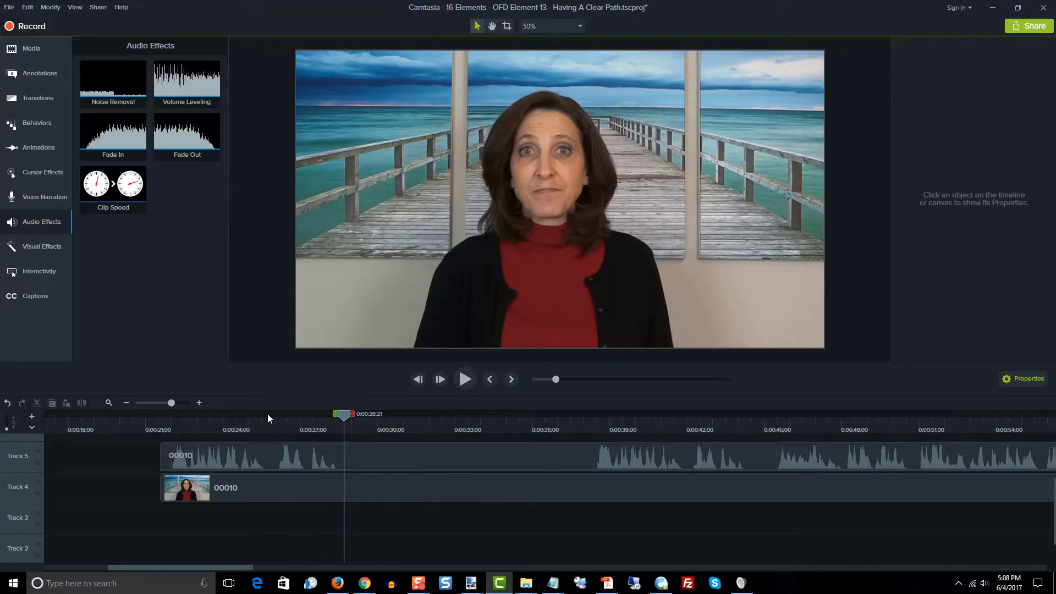
click(268, 454)
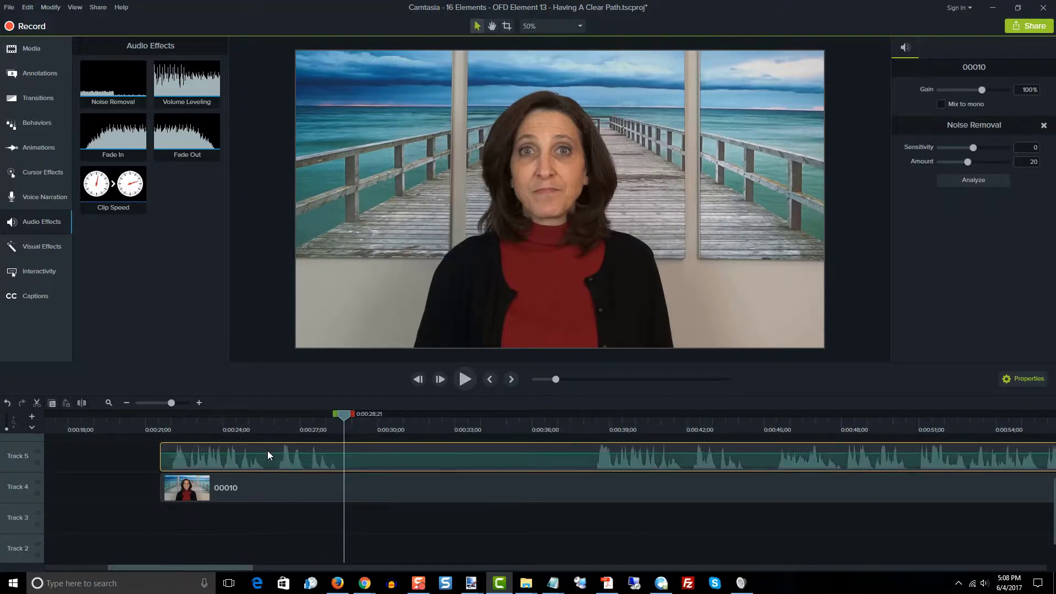
ctrl+click(264, 479)
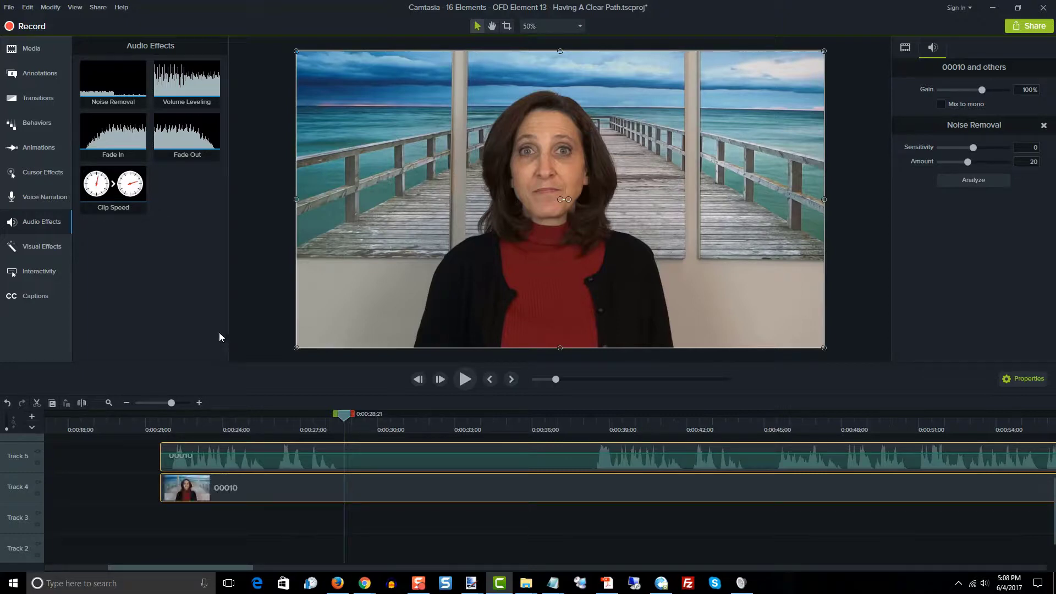
click(85, 403)
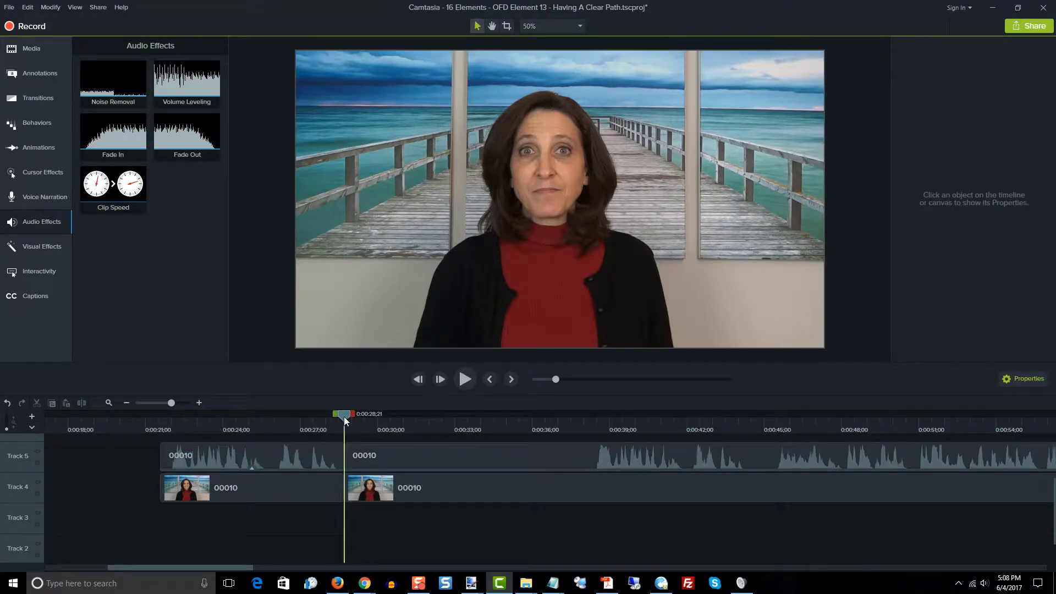
Step: Split both 00010 clips at 0:00:38;04 and delete the silent audio and video segments between 0:00:28;21 and that point
drag(346, 419, 587, 424)
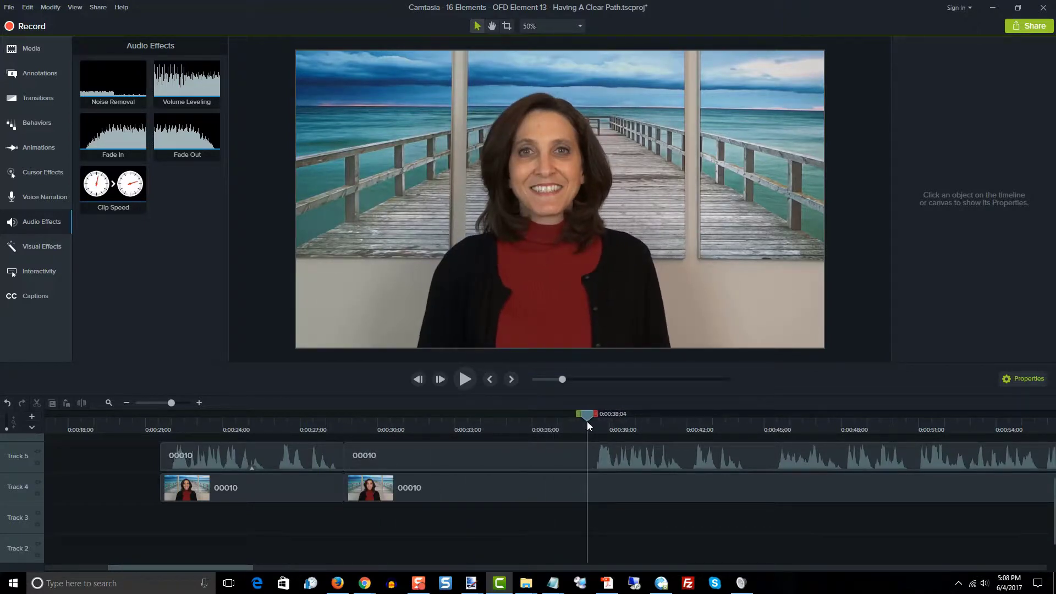
click(529, 454)
ctrl+click(519, 480)
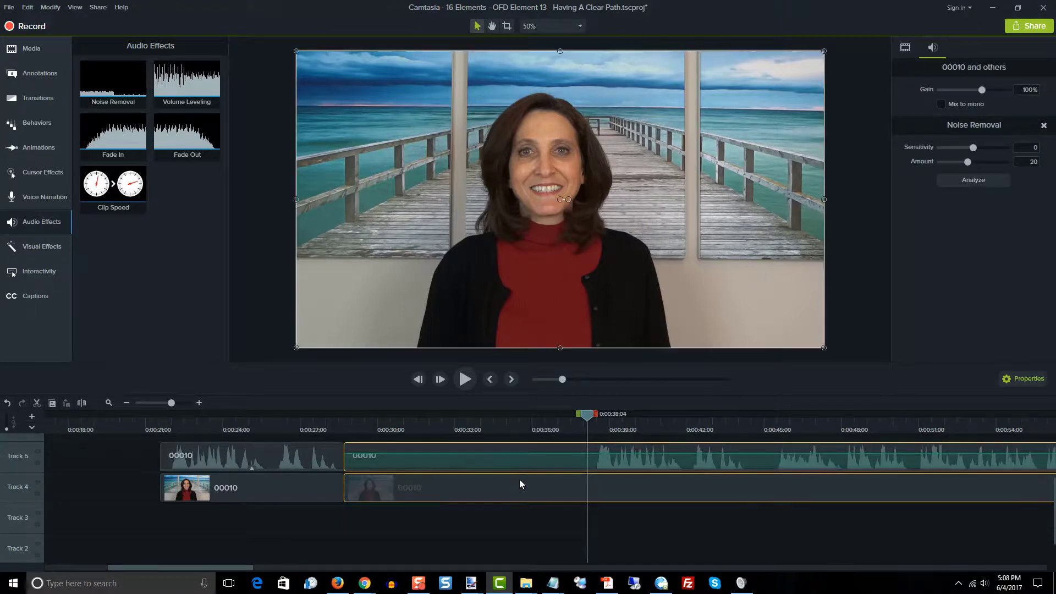
click(82, 403)
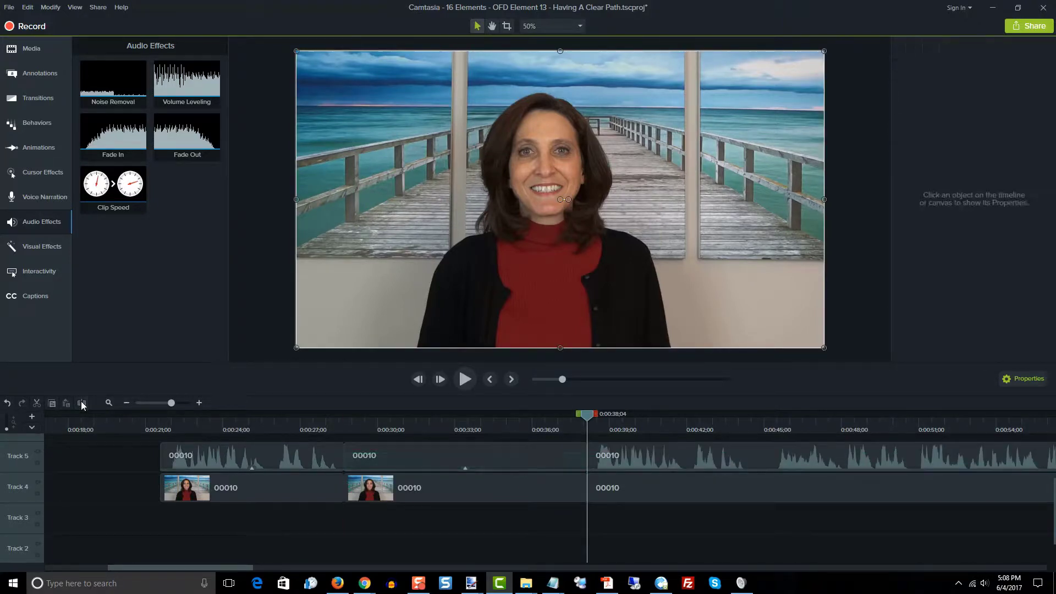
click(548, 462)
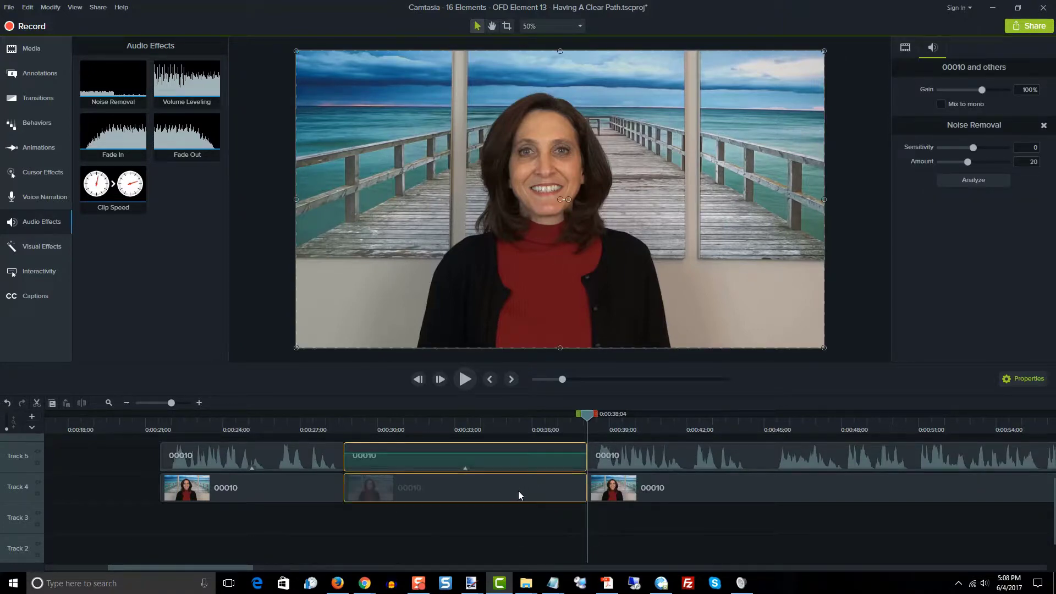
key(Delete)
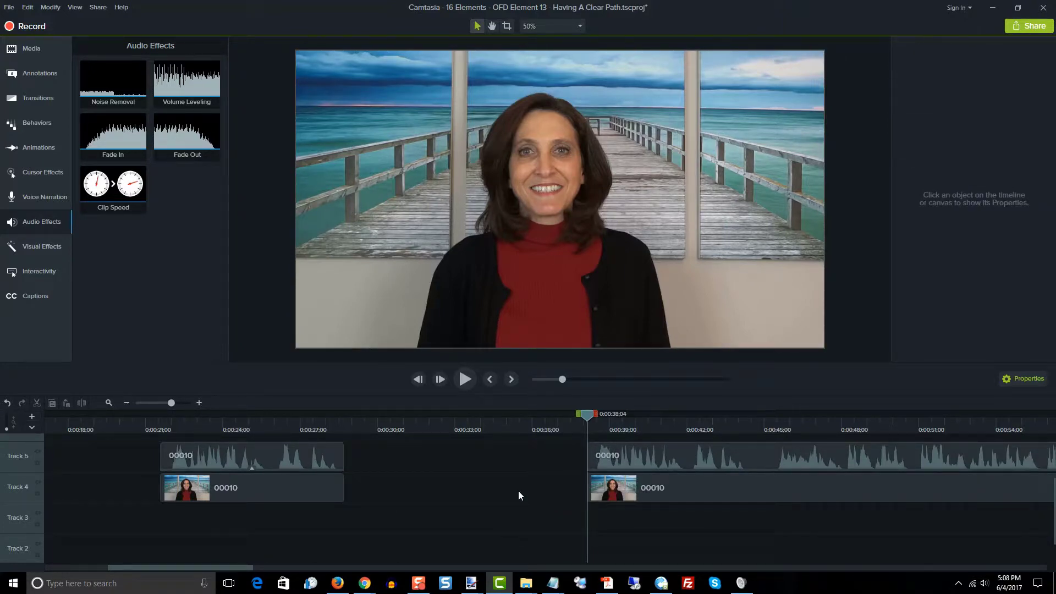
Step: Move the remaining 00010 audio and video clips together back to 0:00:28;21, closing the gap after the first segment
click(760, 457)
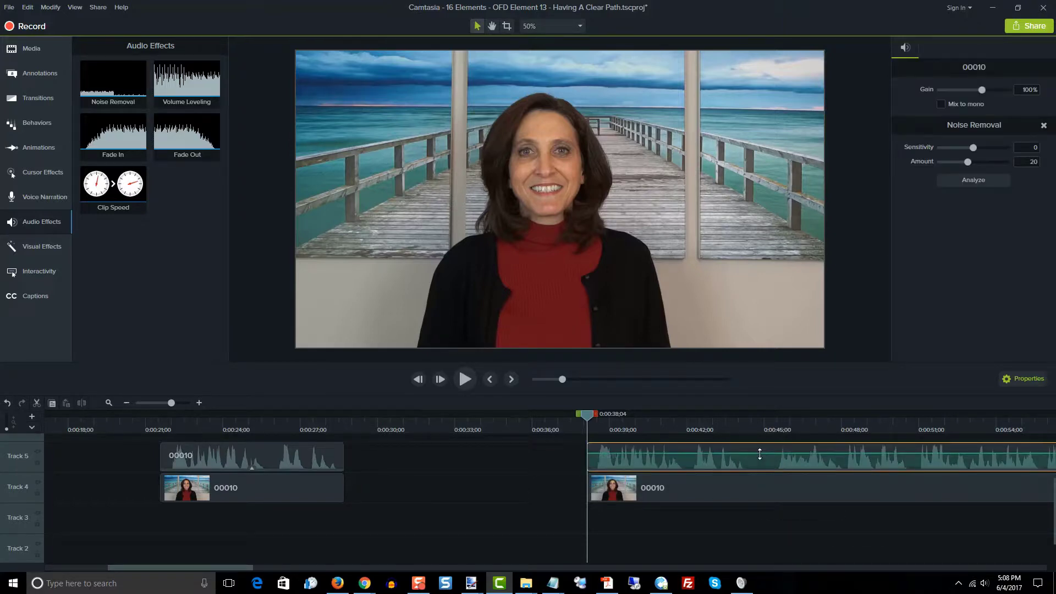
ctrl+click(759, 482)
drag(768, 483, 513, 481)
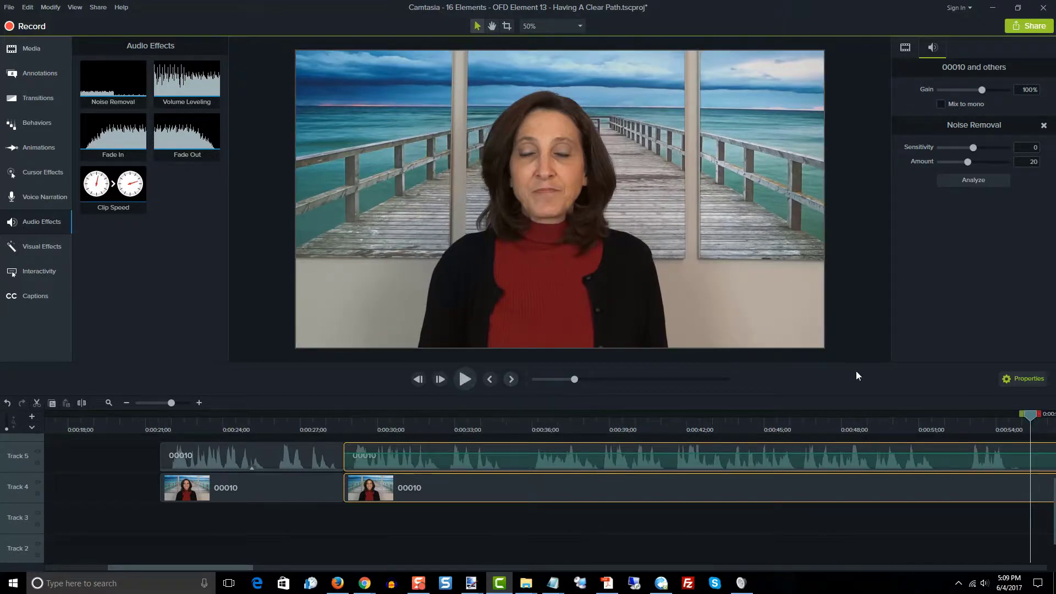
click(296, 449)
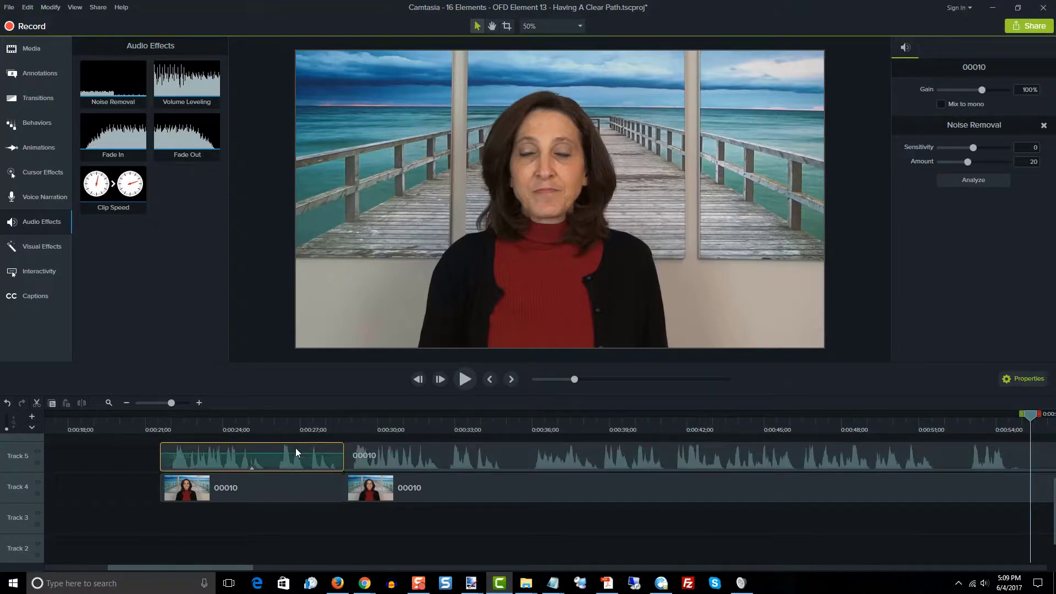
ctrl+click(414, 458)
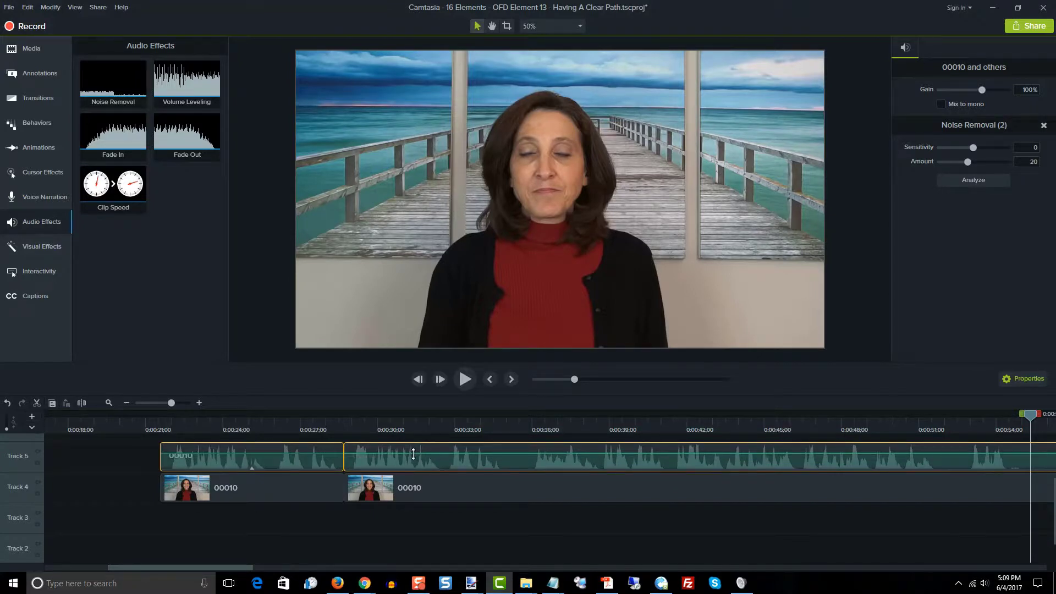
click(413, 455)
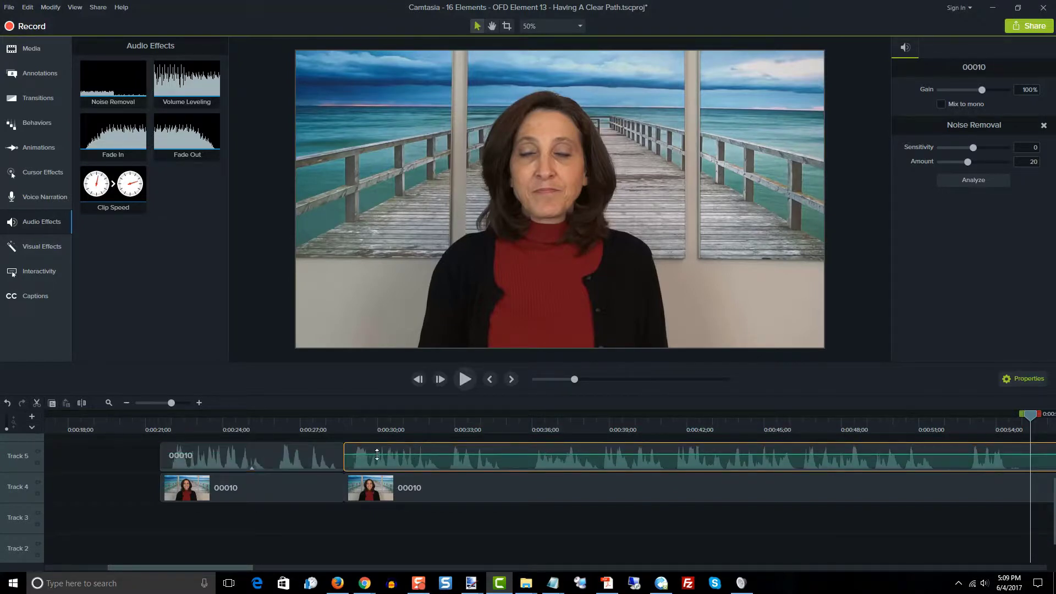
click(324, 457)
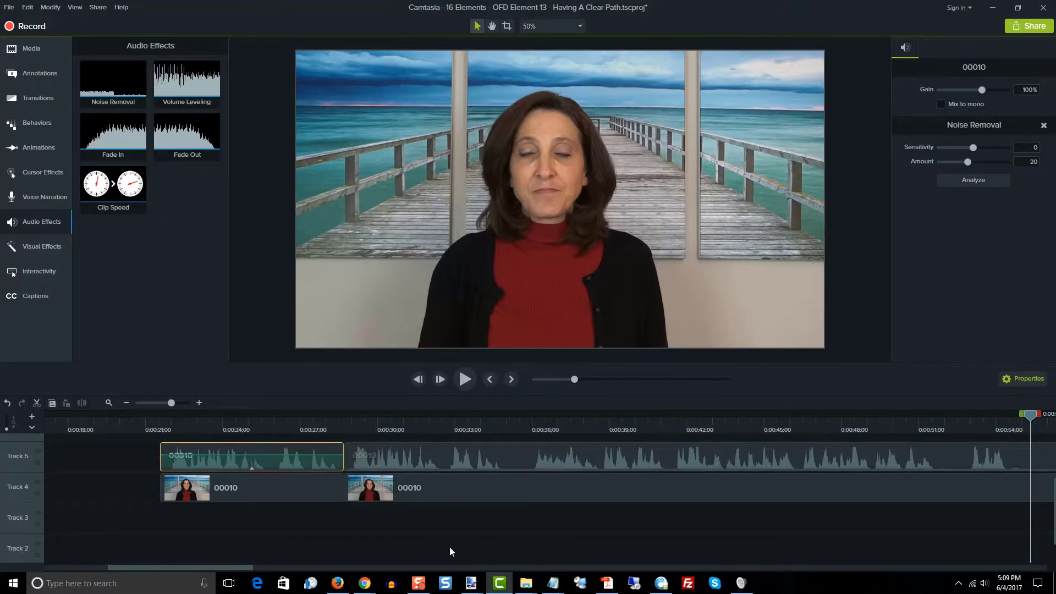
Step: Split the second 00010 audio and video segments on Tracks 5 and 4 at 0:00:52;03
drag(245, 567, 316, 568)
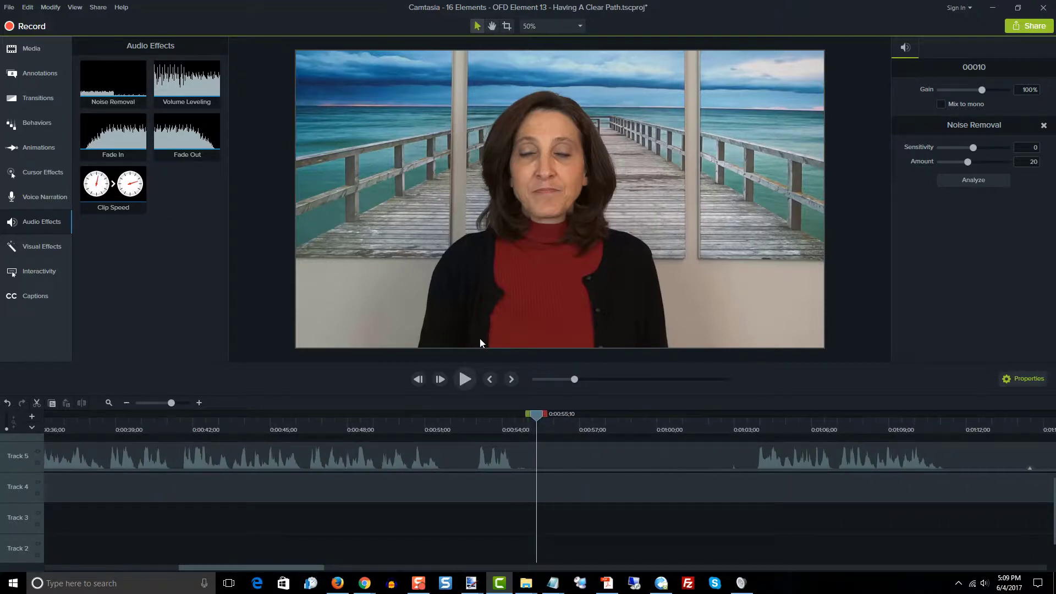
drag(516, 414, 454, 417)
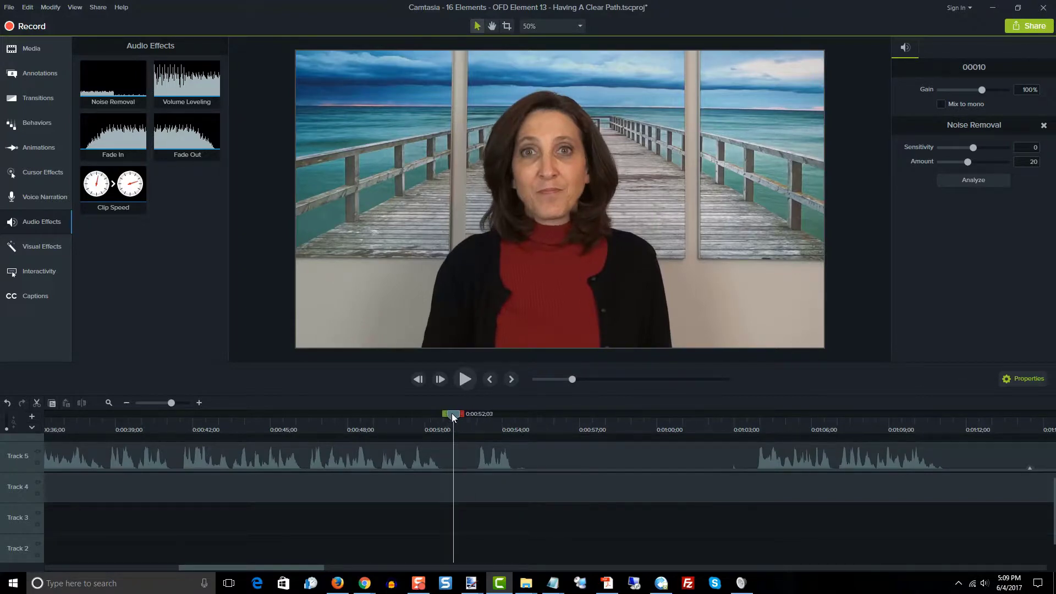
click(410, 462)
ctrl+click(409, 479)
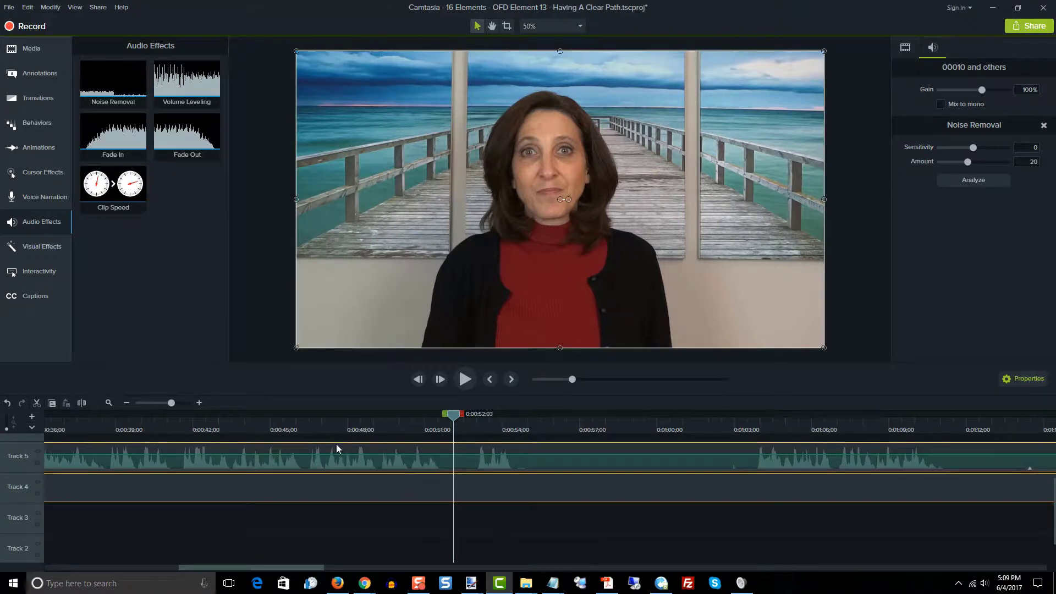
click(84, 403)
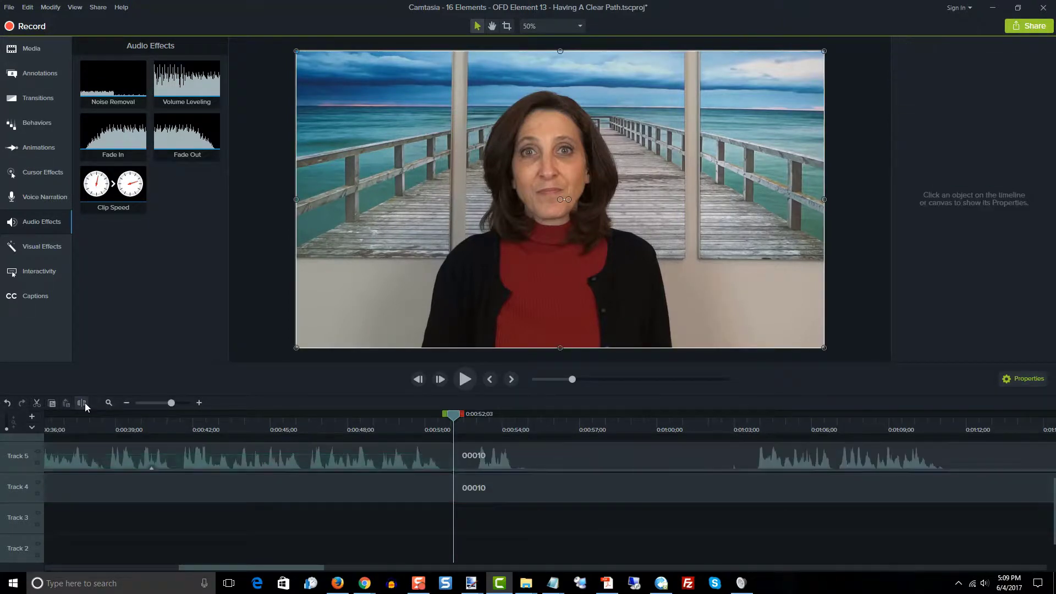
Step: Split both 00010 clips at 0:01:03;20 and delete the audio and video segments between 0:00:52;03 and that point
drag(477, 417, 753, 421)
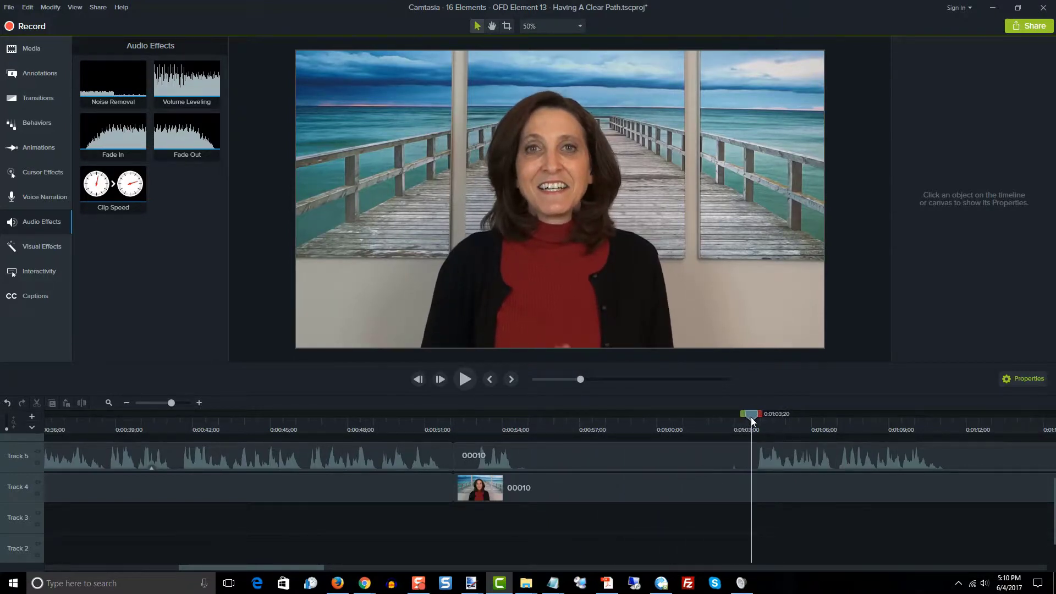
click(676, 462)
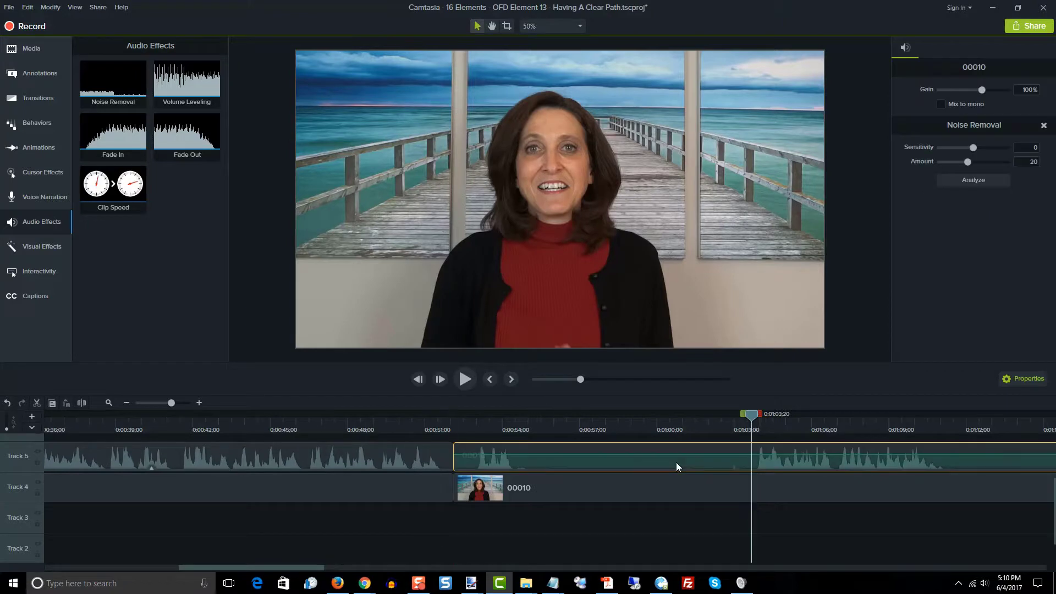
ctrl+click(662, 484)
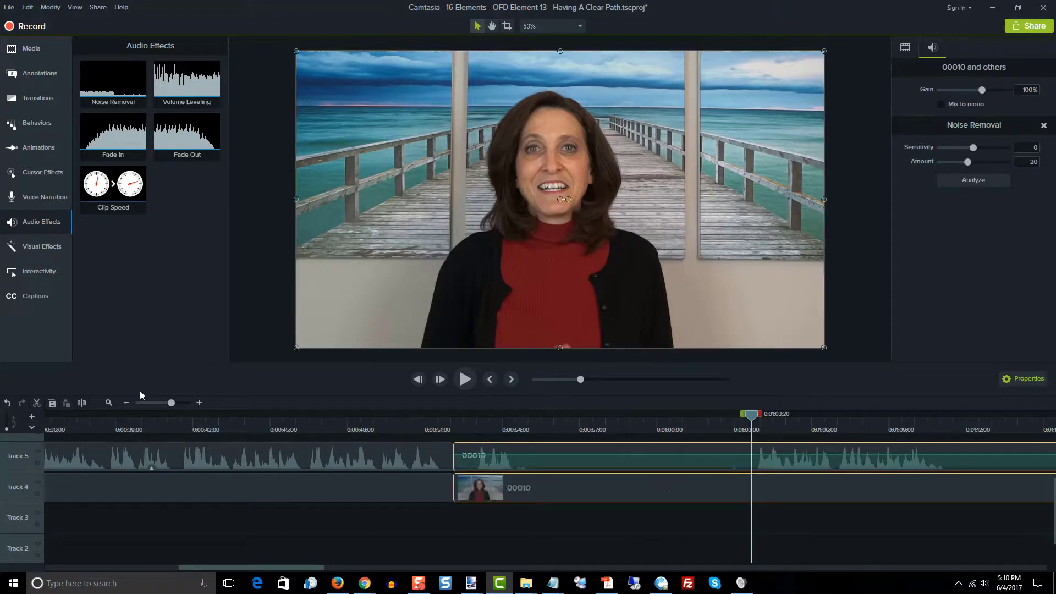
click(81, 403)
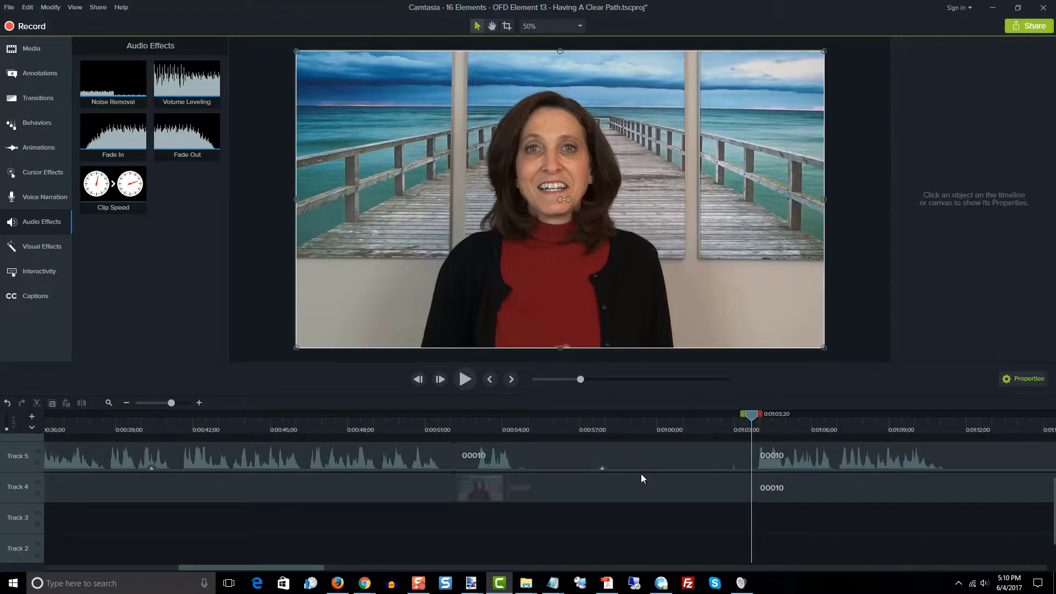
click(627, 457)
ctrl+click(623, 484)
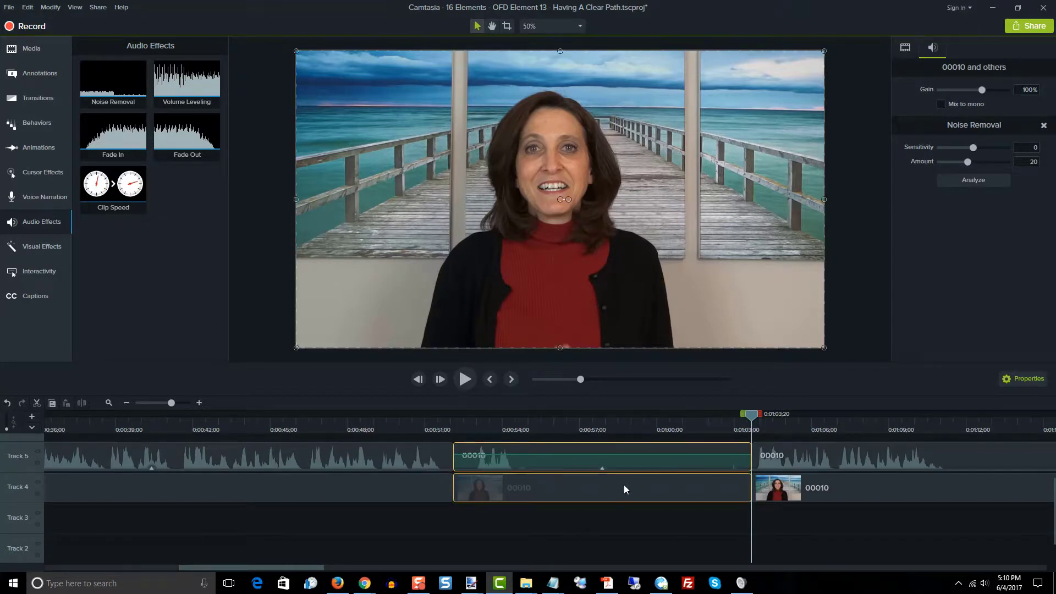
key(Delete)
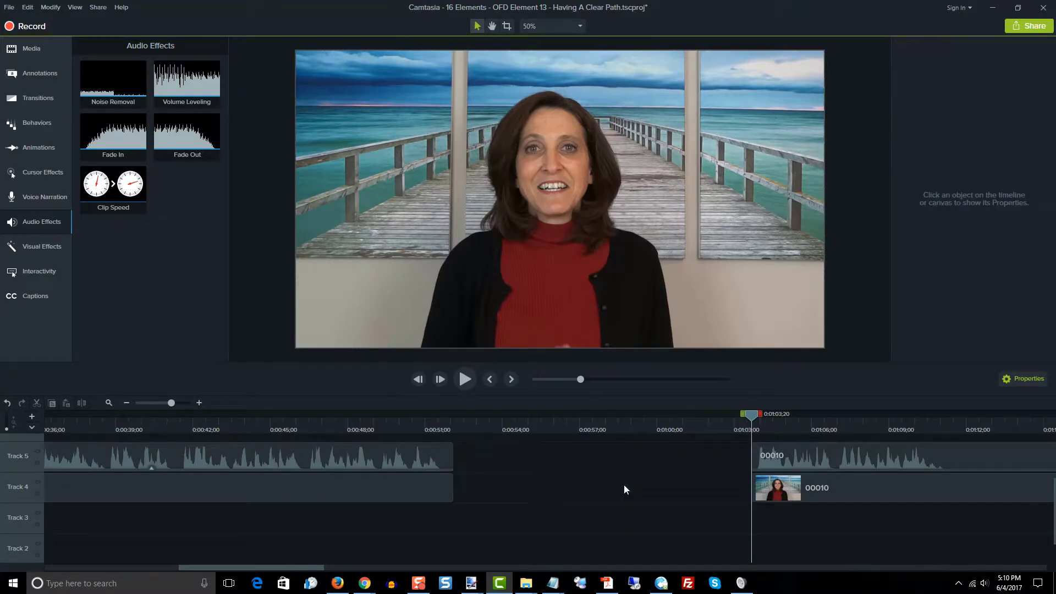
Step: Move the remaining 00010 audio and video clips together back to 0:00:52;03 to close the gap, and play back the edit
click(896, 451)
ctrl+click(893, 477)
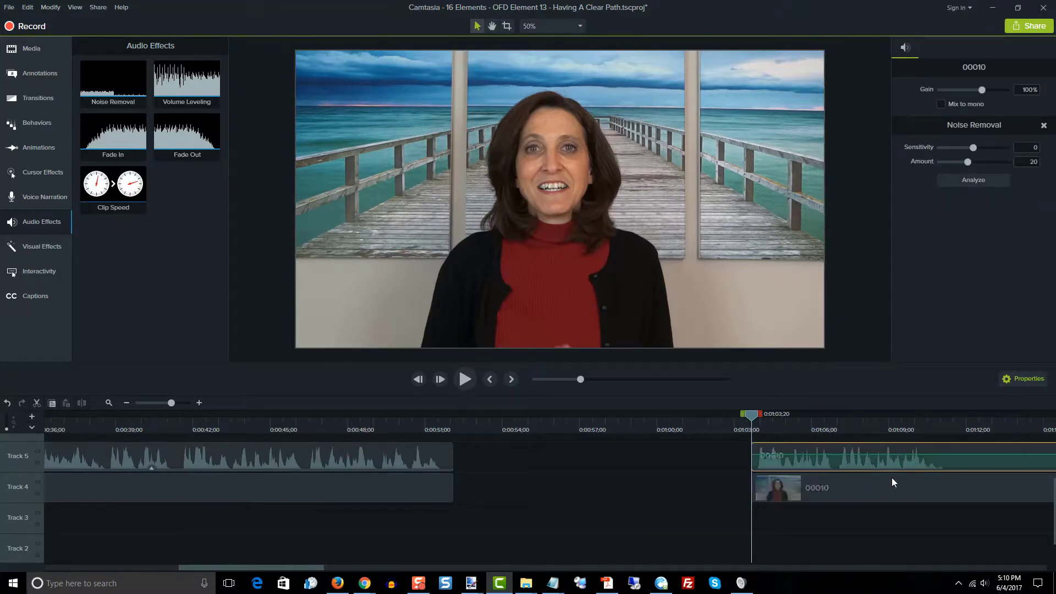
drag(892, 478, 593, 480)
click(465, 379)
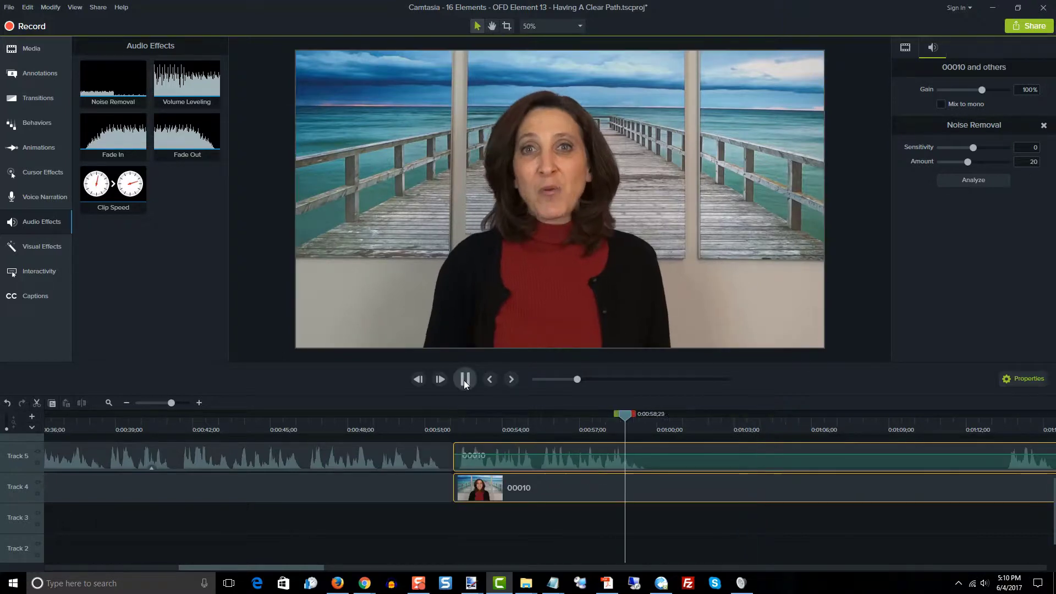
Step: Stop playback and split both 00010 clips on Tracks 5 and 4 at 0:00:59;22 and again at 0:01:13;01
click(465, 379)
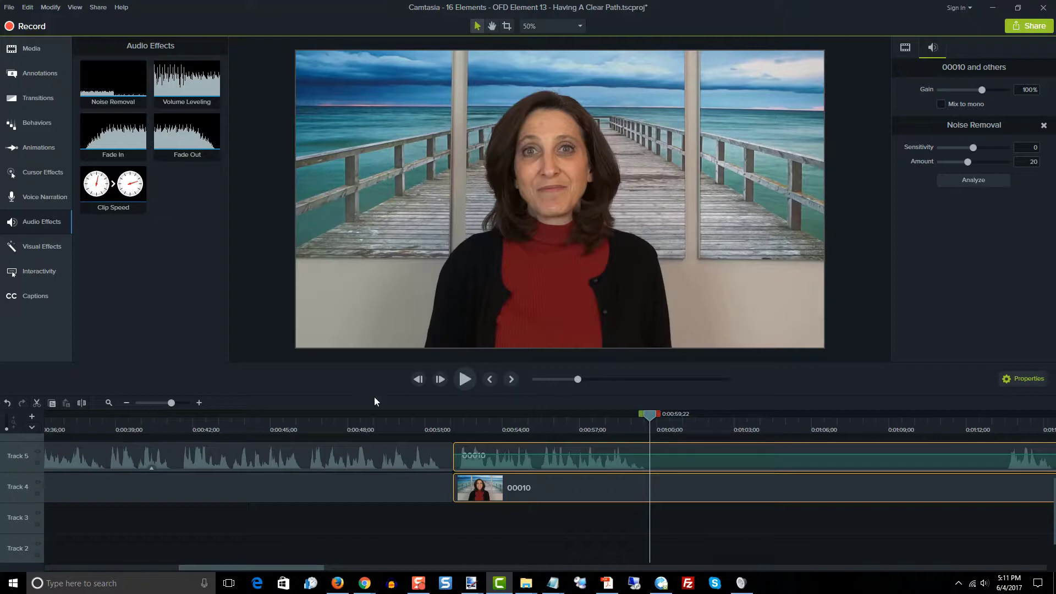
click(81, 402)
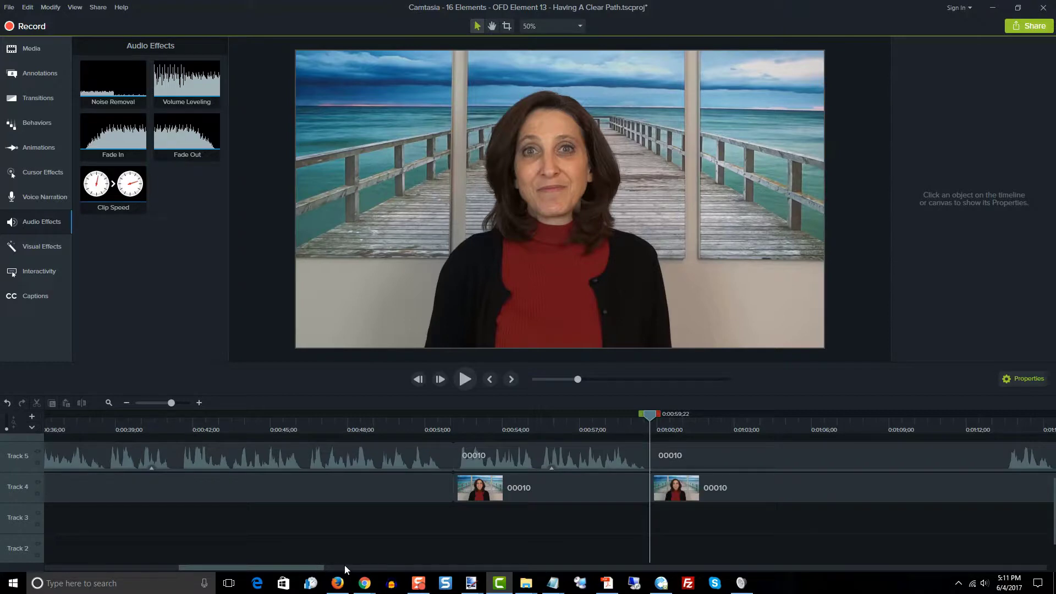
drag(319, 566, 408, 564)
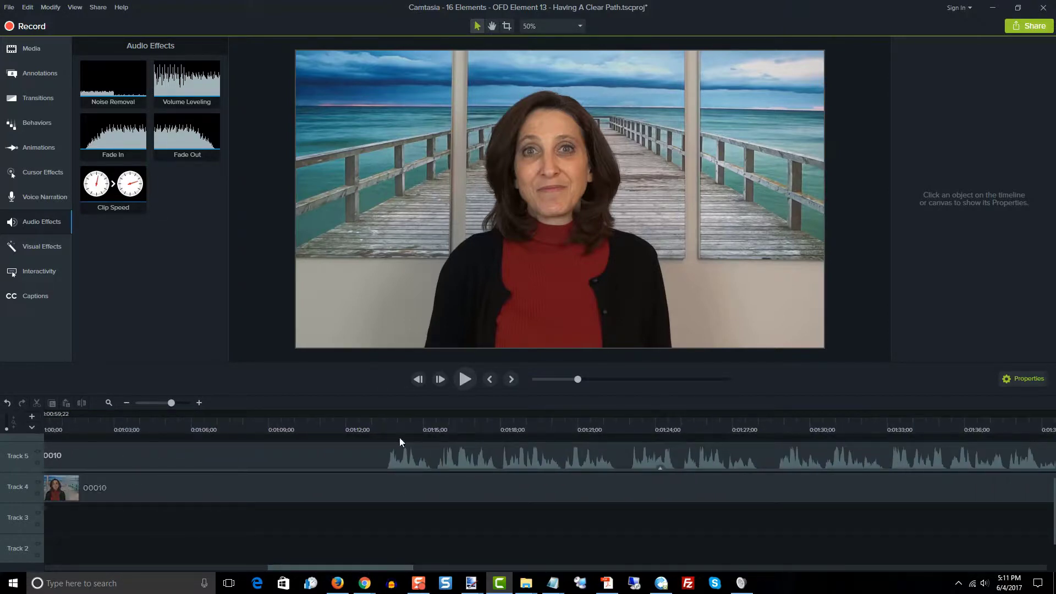
click(372, 418)
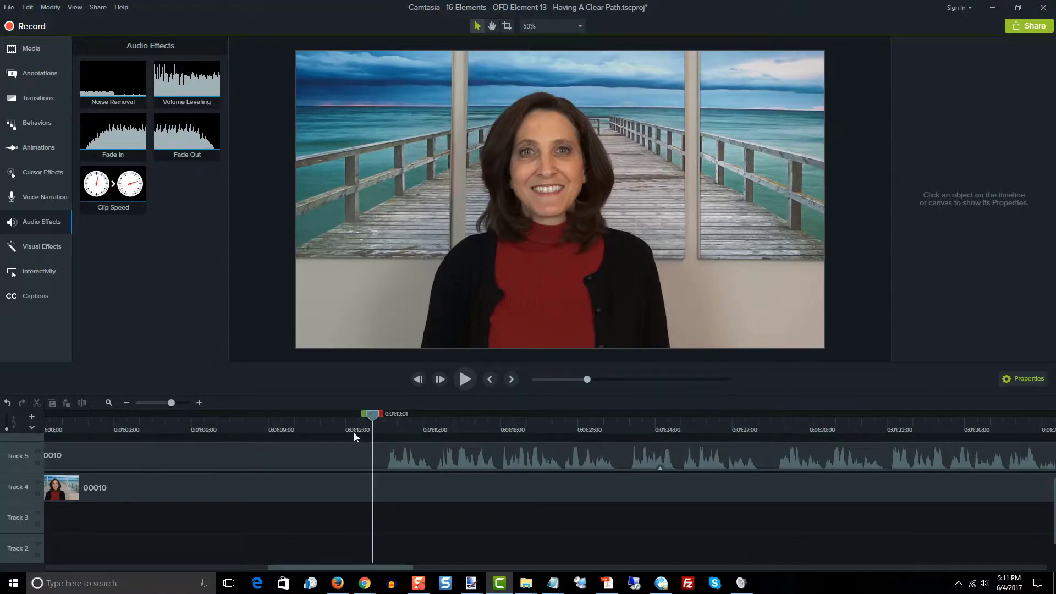
click(337, 448)
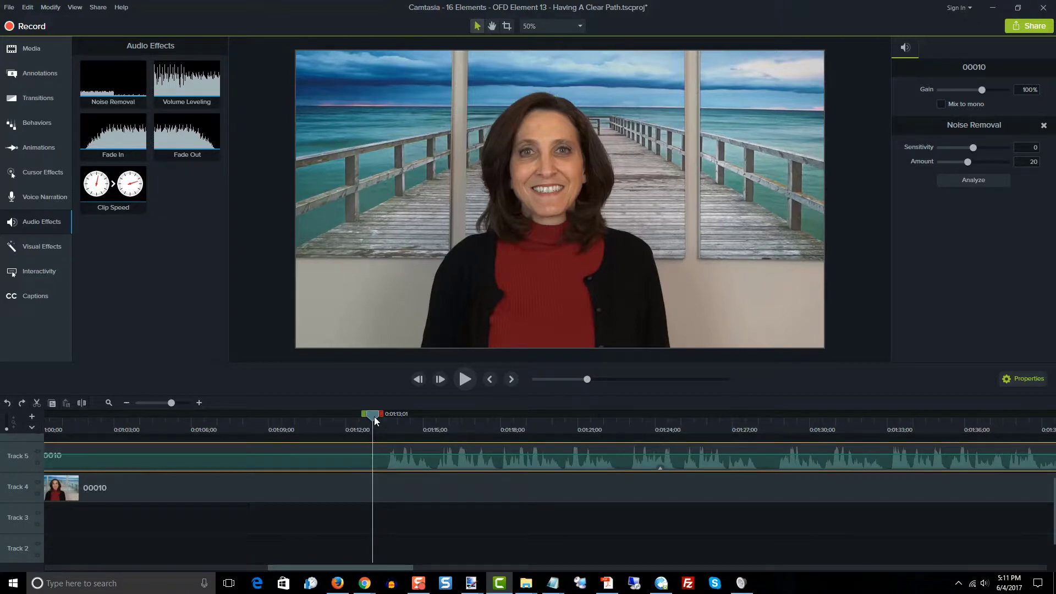
ctrl+click(342, 478)
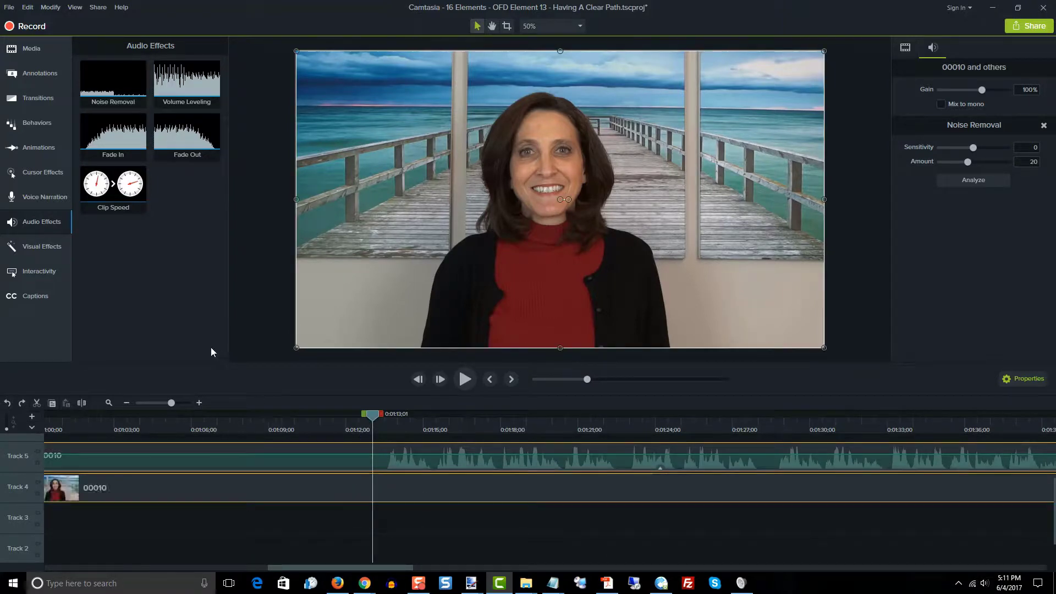
click(84, 402)
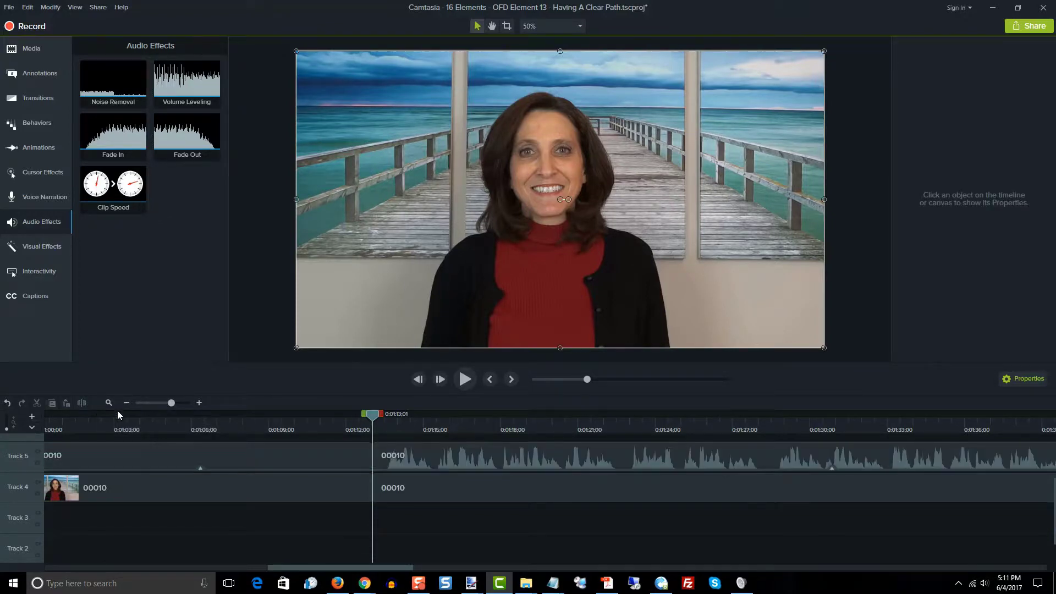
Step: Delete the silent 00010 audio and video segments between 0:00:59;22 and 0:01:13;01
click(213, 458)
ctrl+click(219, 483)
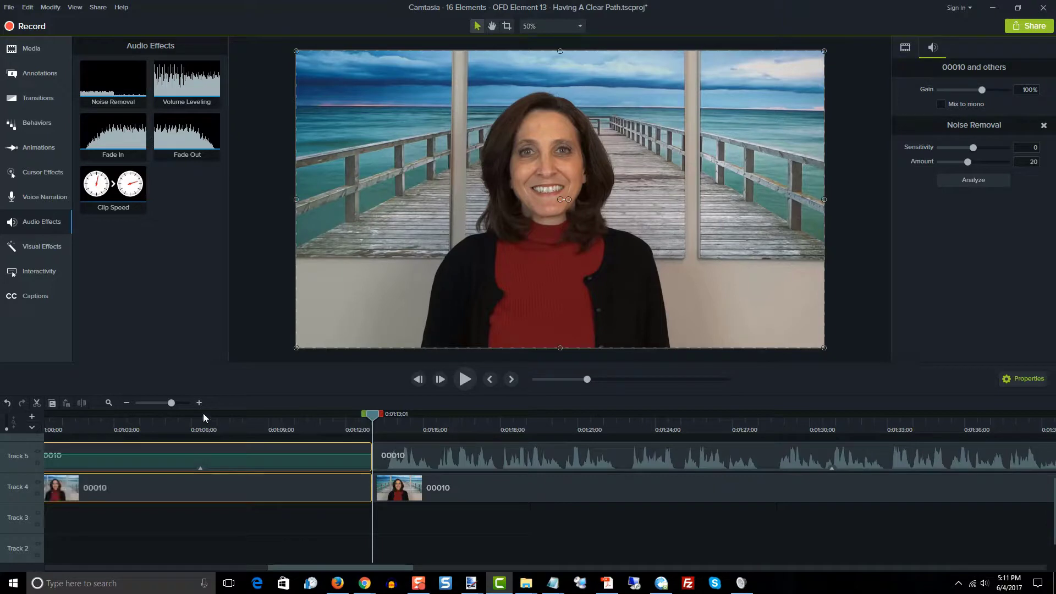
key(Delete)
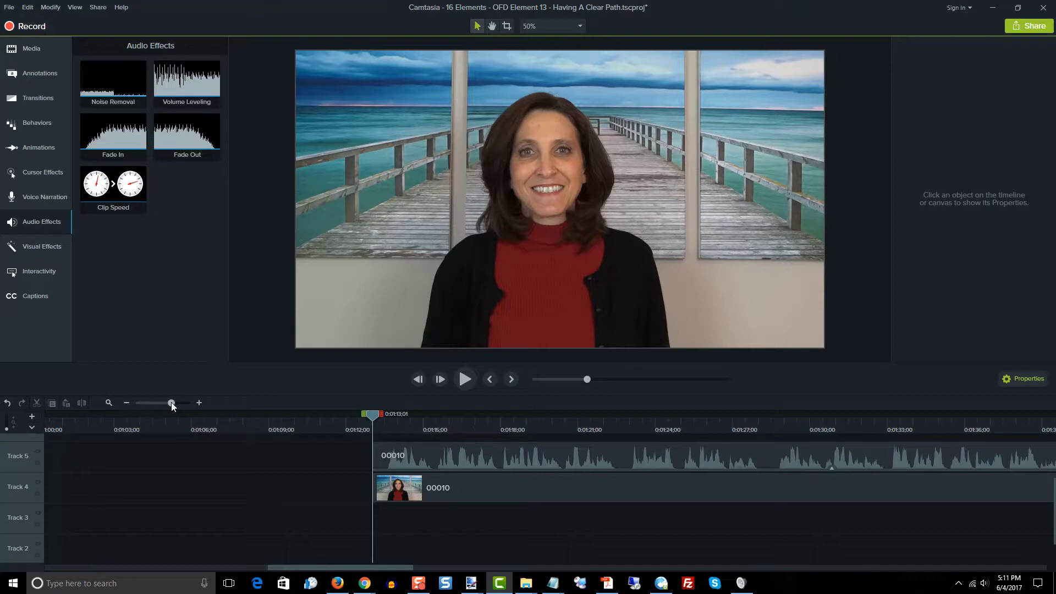
Step: Move the remaining 00010 audio and video clips together back to 0:00:59;22 to close the gap, and play a short part from 0:01:09;03
drag(171, 403, 168, 403)
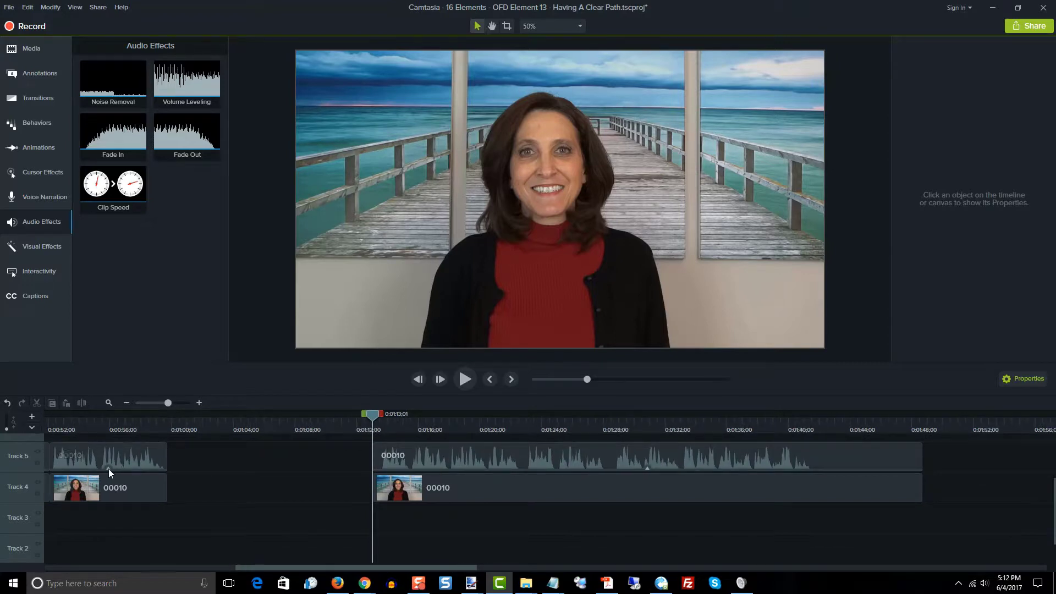
click(456, 461)
drag(518, 484, 314, 481)
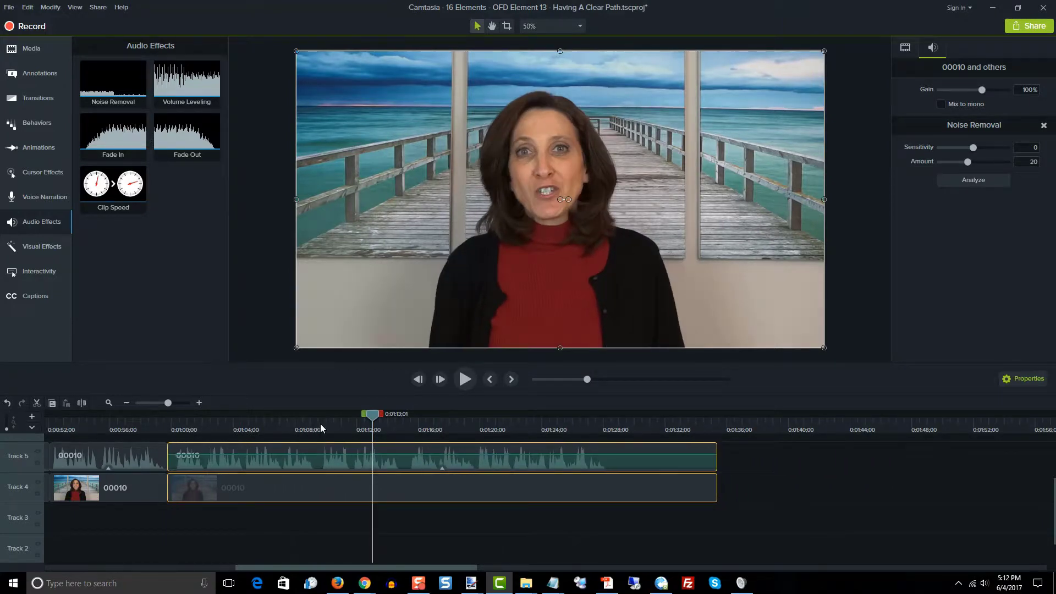
drag(372, 410, 310, 414)
click(465, 379)
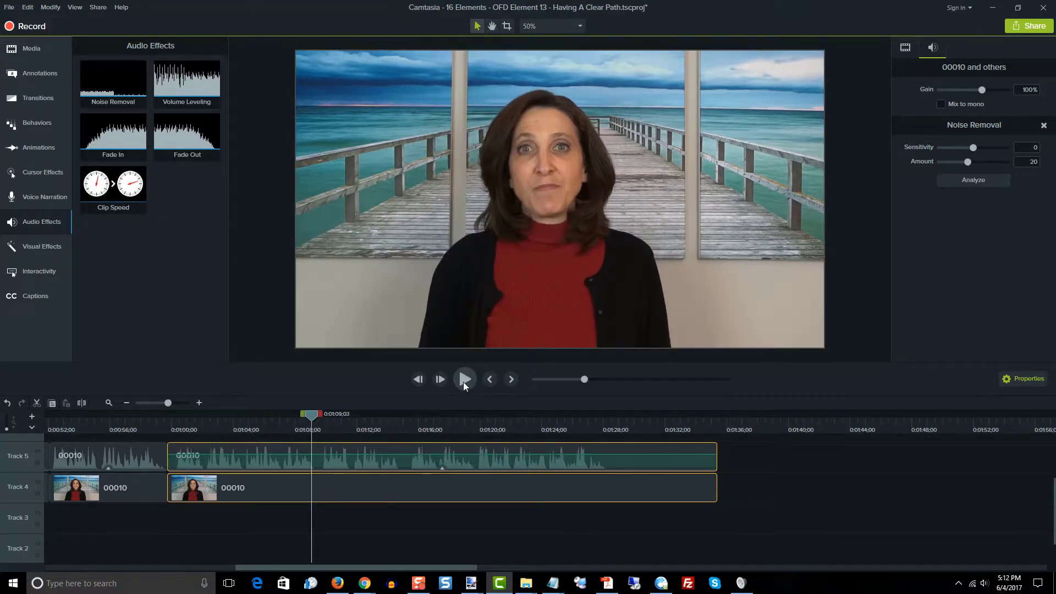
click(463, 382)
Step: Split the last 00010 audio and video segments at 0:01:28;22 and delete the leftover ends after that point
drag(332, 417, 616, 420)
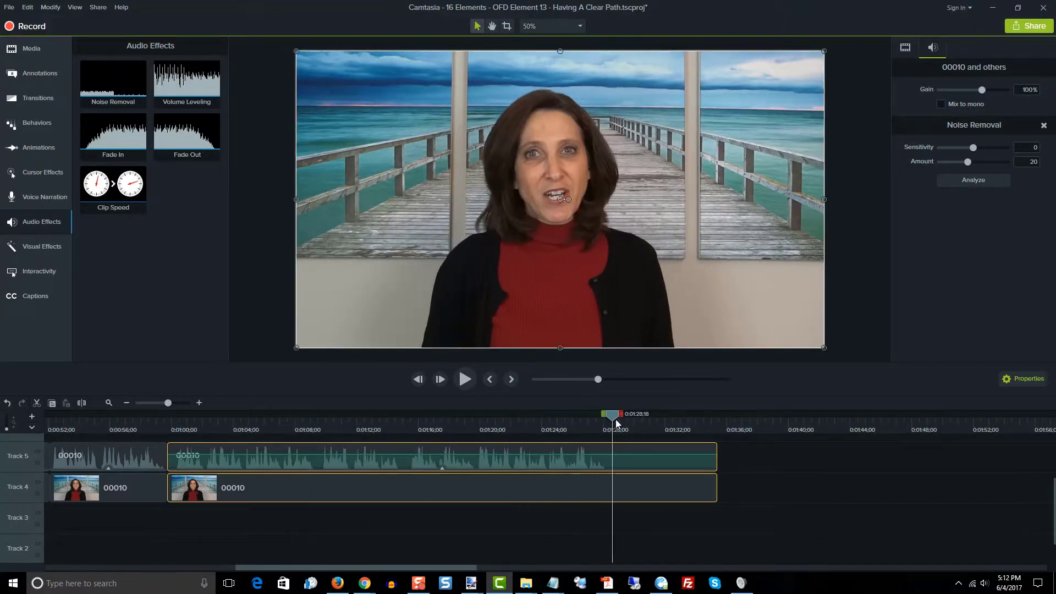
click(634, 451)
ctrl+click(635, 489)
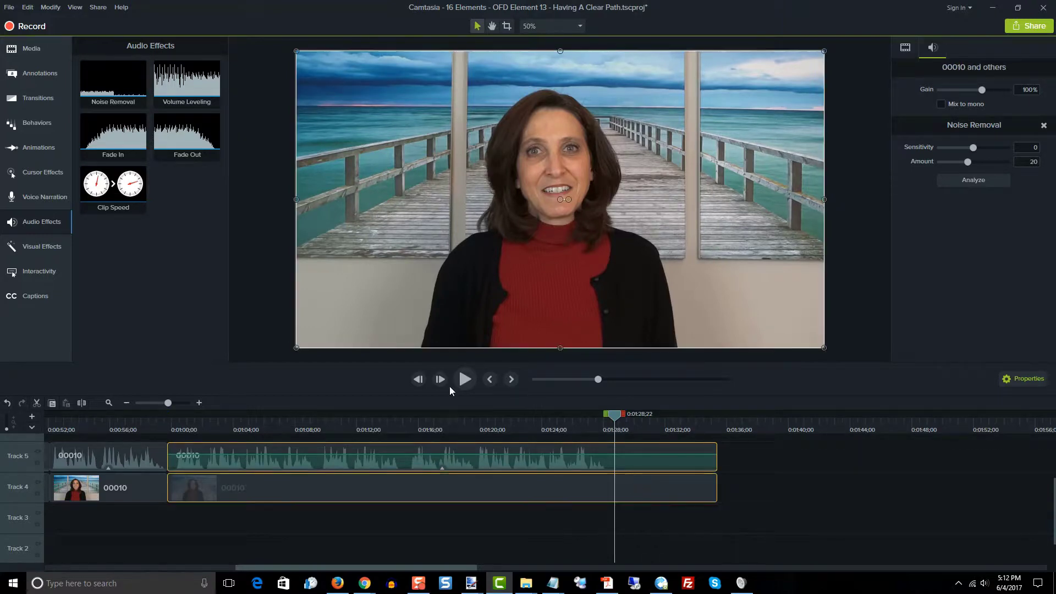
click(83, 402)
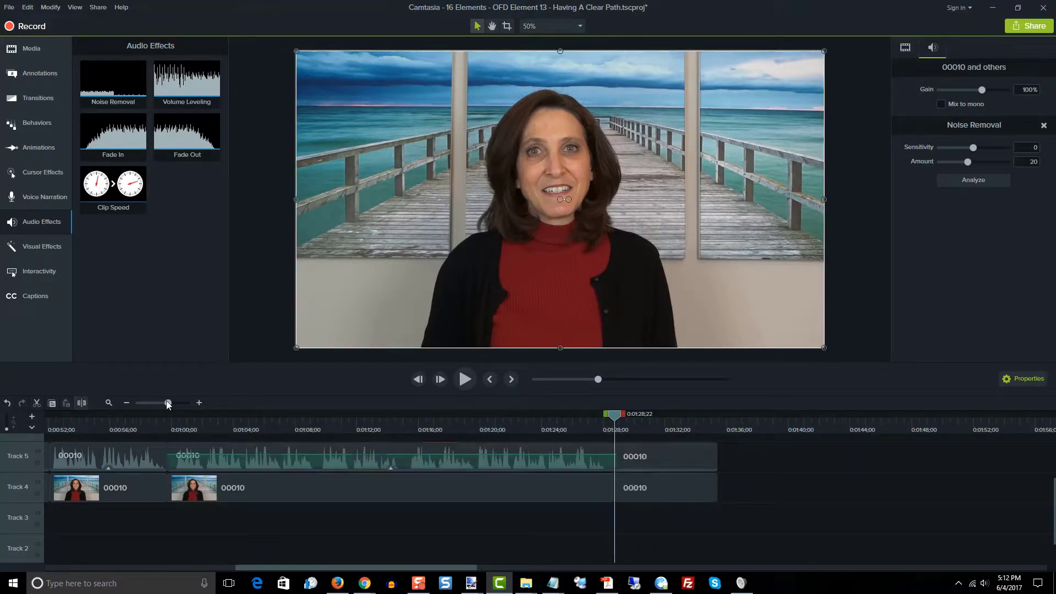
click(676, 458)
ctrl+click(669, 486)
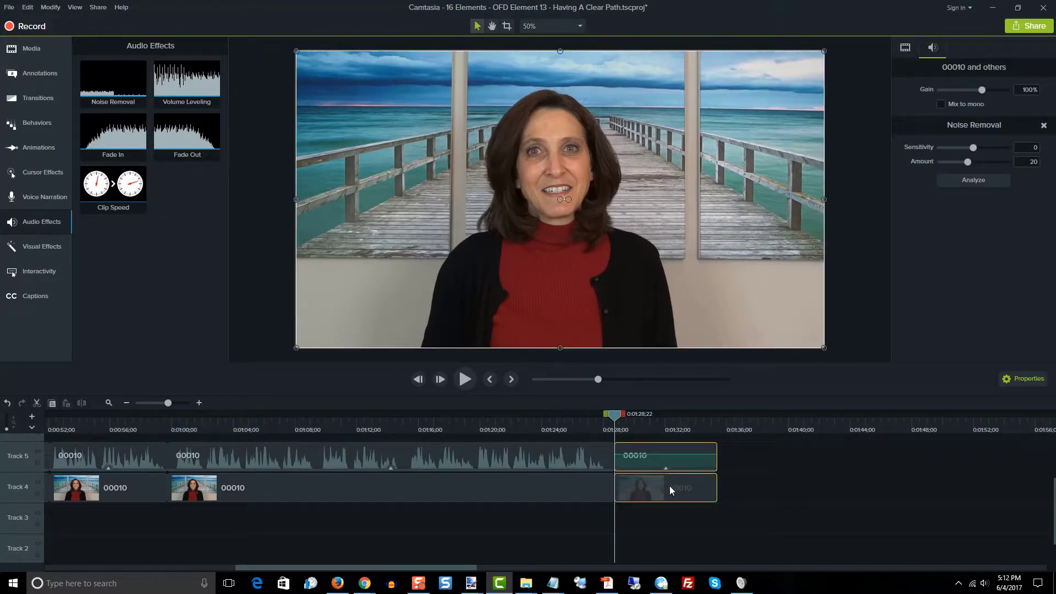
key(Delete)
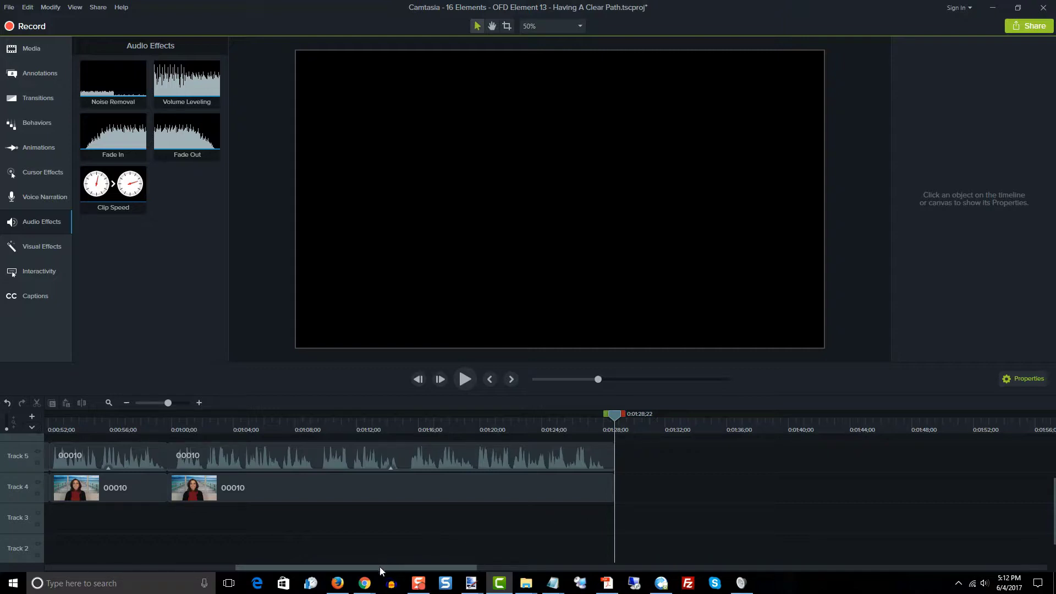
Step: Move the first 00010 audio and video segments together to the start of the timeline on Tracks 2 and 1
drag(379, 566, 181, 568)
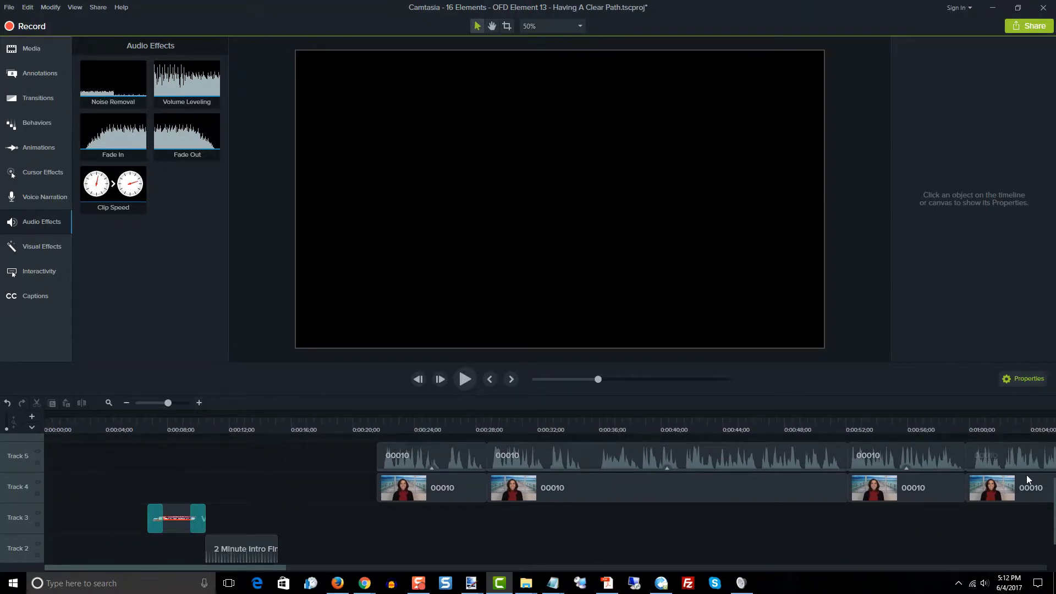
mouse_move(1053, 495)
mouse_down()
mouse_move(1052, 521)
mouse_move(1052, 497)
mouse_up()
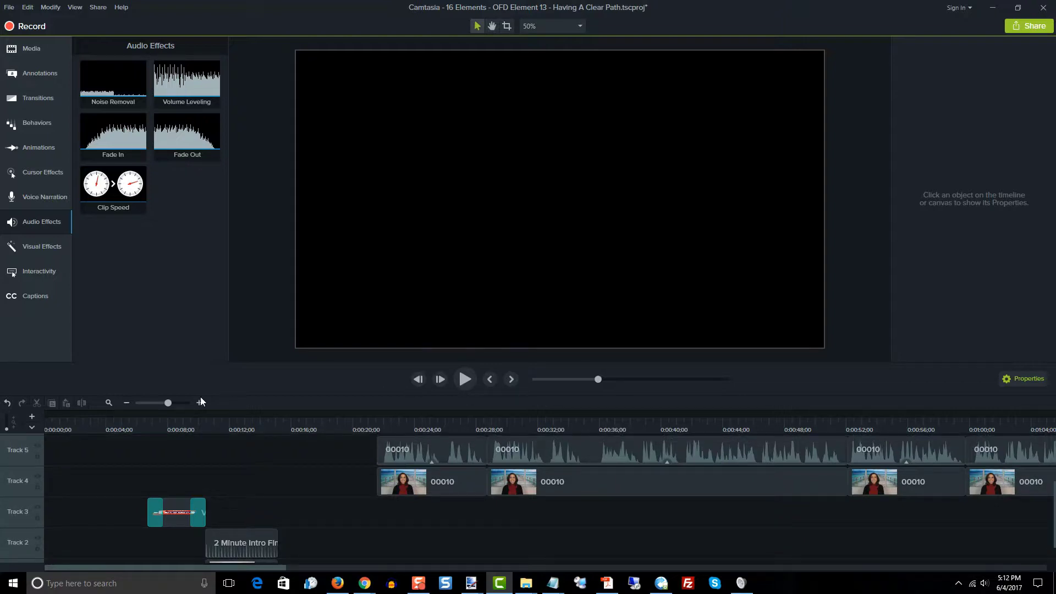
drag(170, 404, 163, 403)
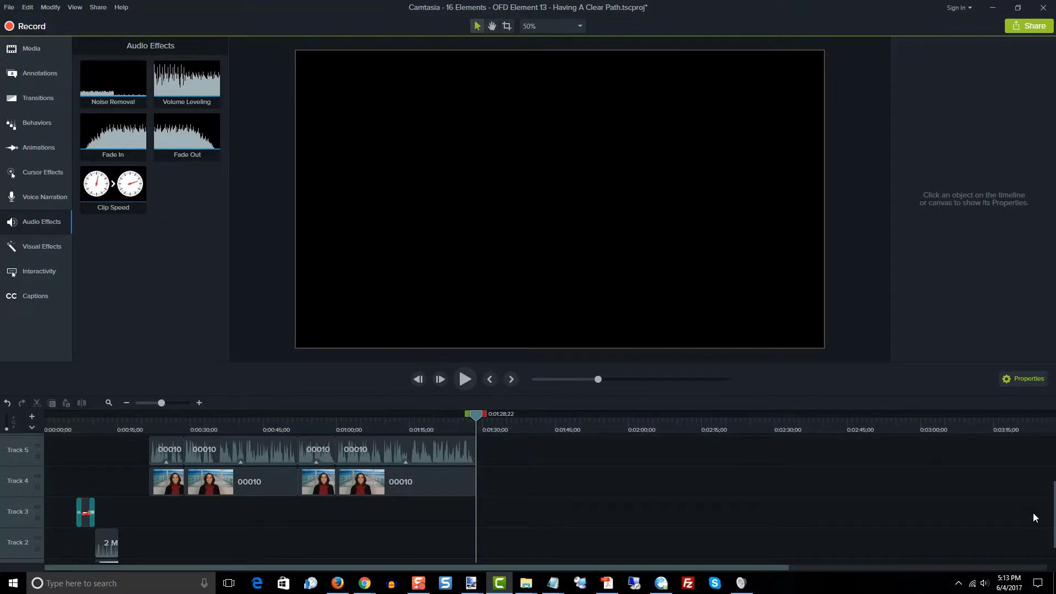
drag(1053, 499, 1046, 532)
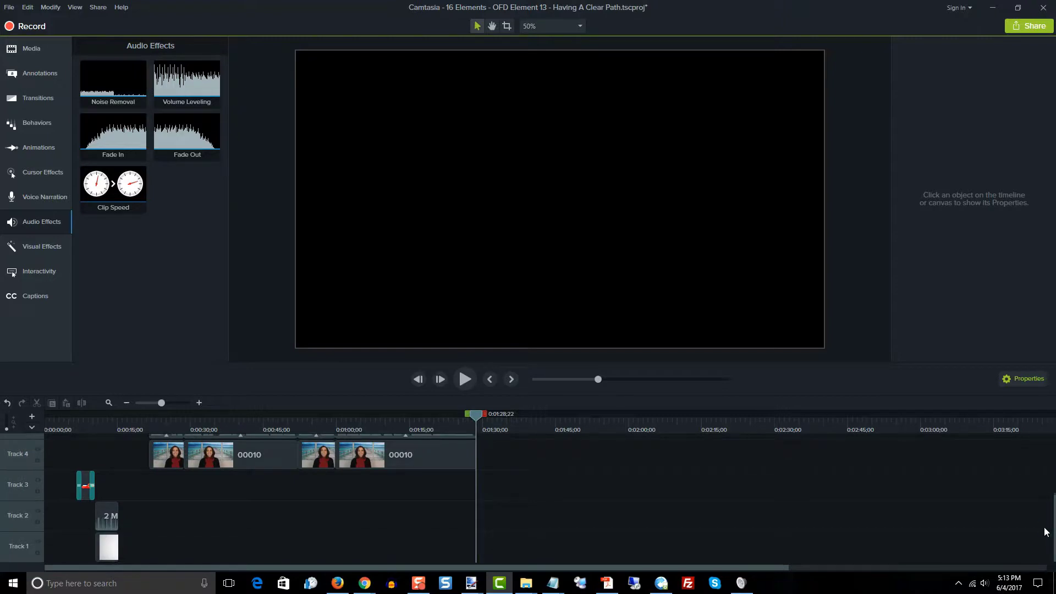
drag(659, 568, 483, 559)
drag(163, 403, 159, 404)
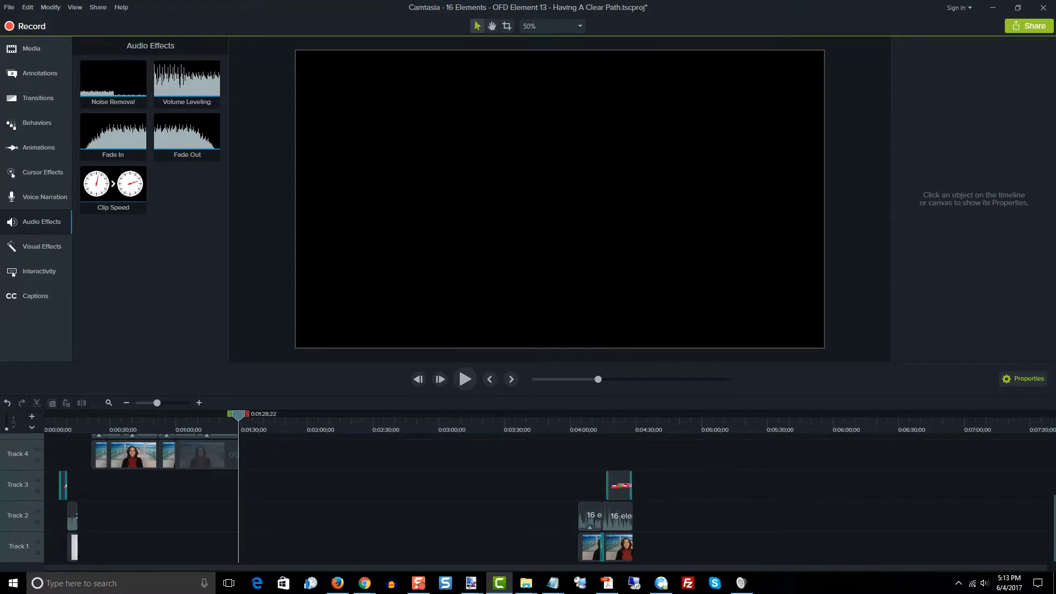
drag(1052, 505, 1051, 493)
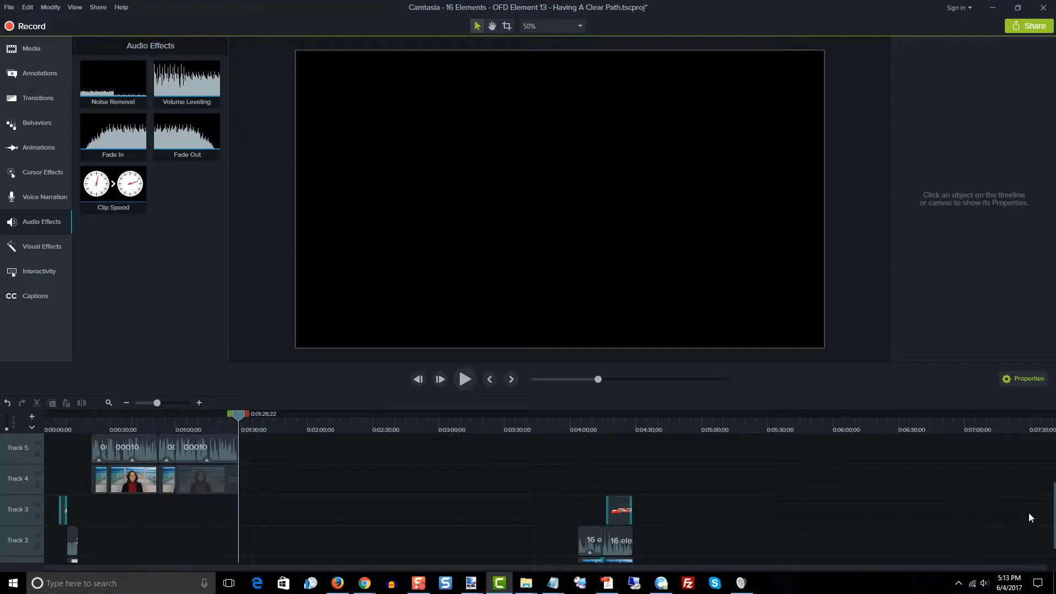
drag(1055, 494, 1054, 499)
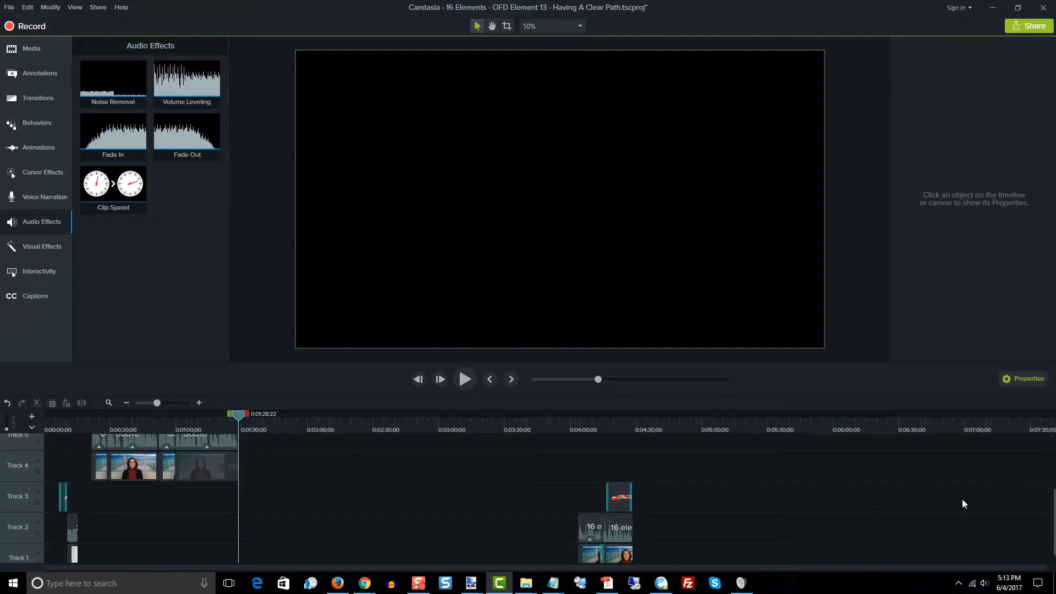
click(101, 444)
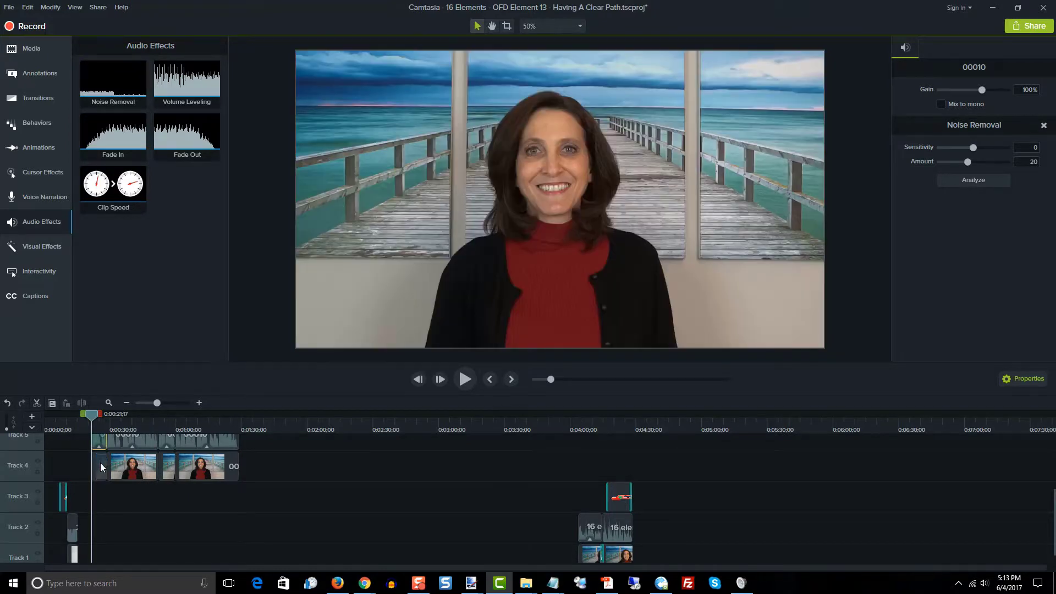
ctrl+click(100, 463)
drag(101, 463, 38, 541)
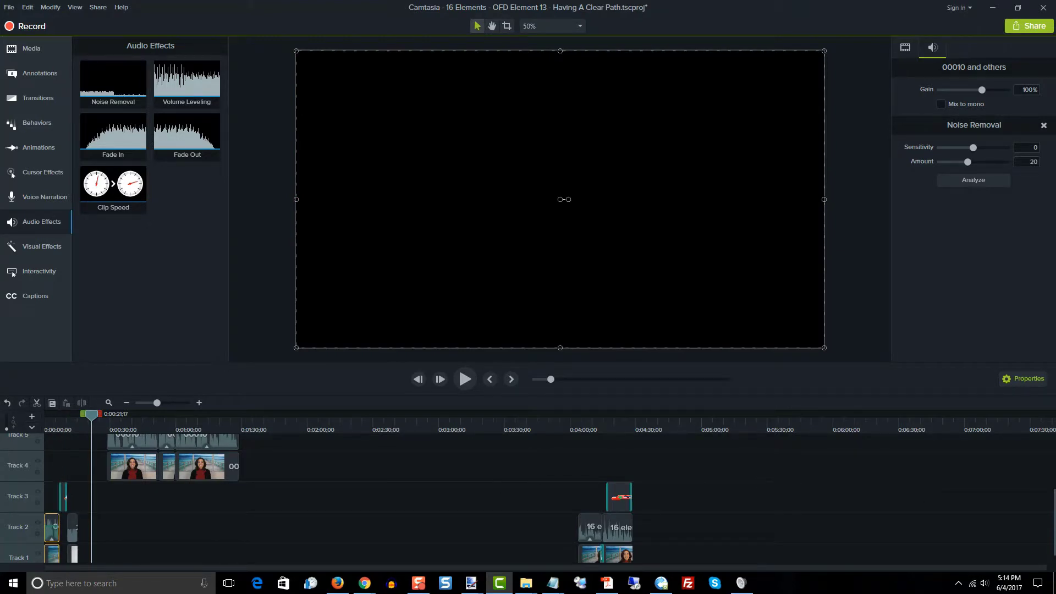
scroll(1052, 502, down, 1)
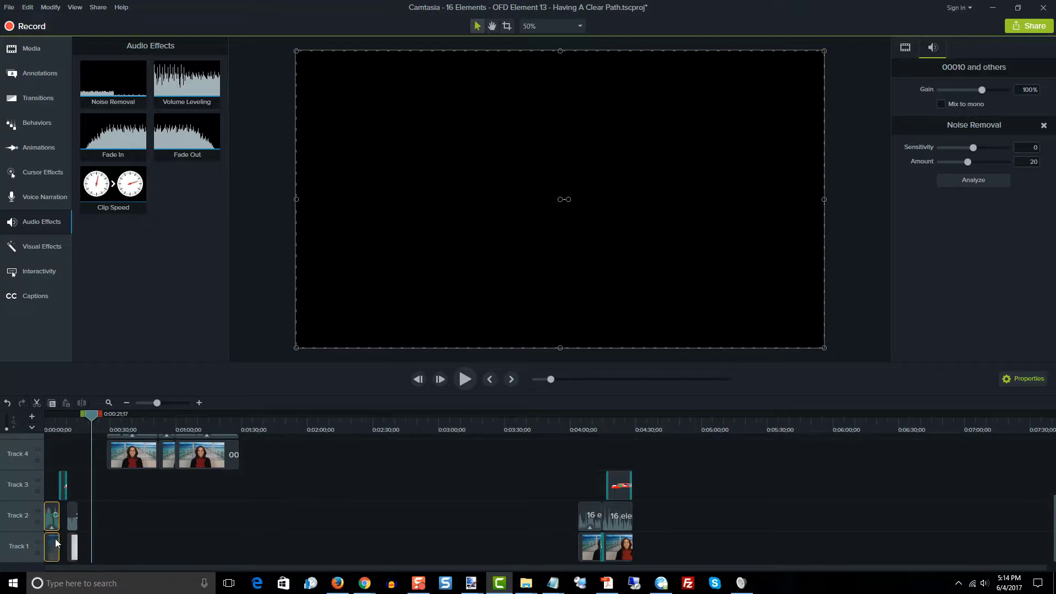
Step: Move the 2 Minute Intro Final audio and video clips together on Tracks 2 and 1 so they directly follow the opening 00010 segment
click(176, 495)
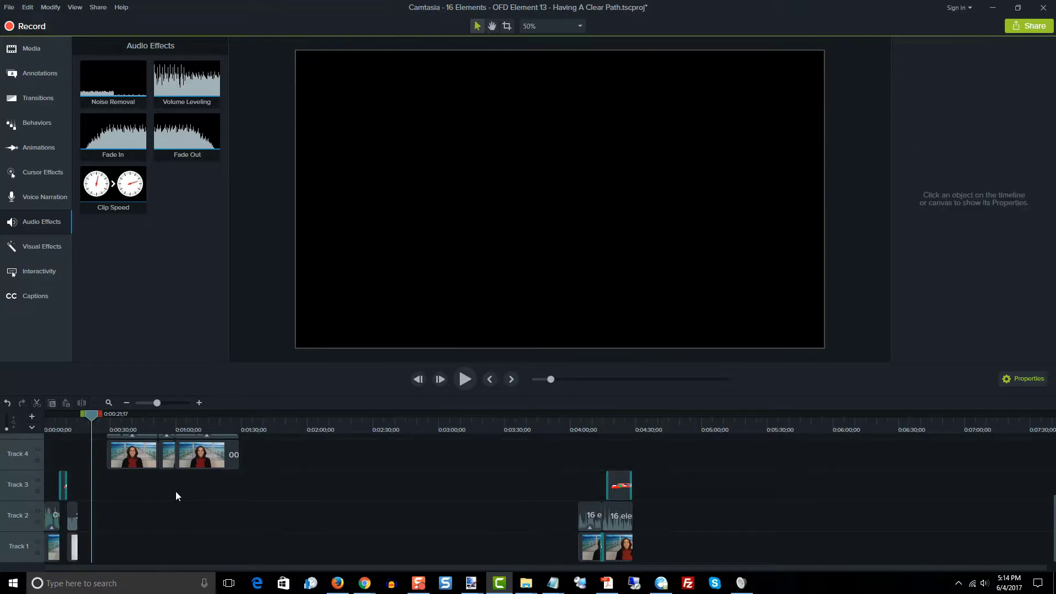
click(70, 514)
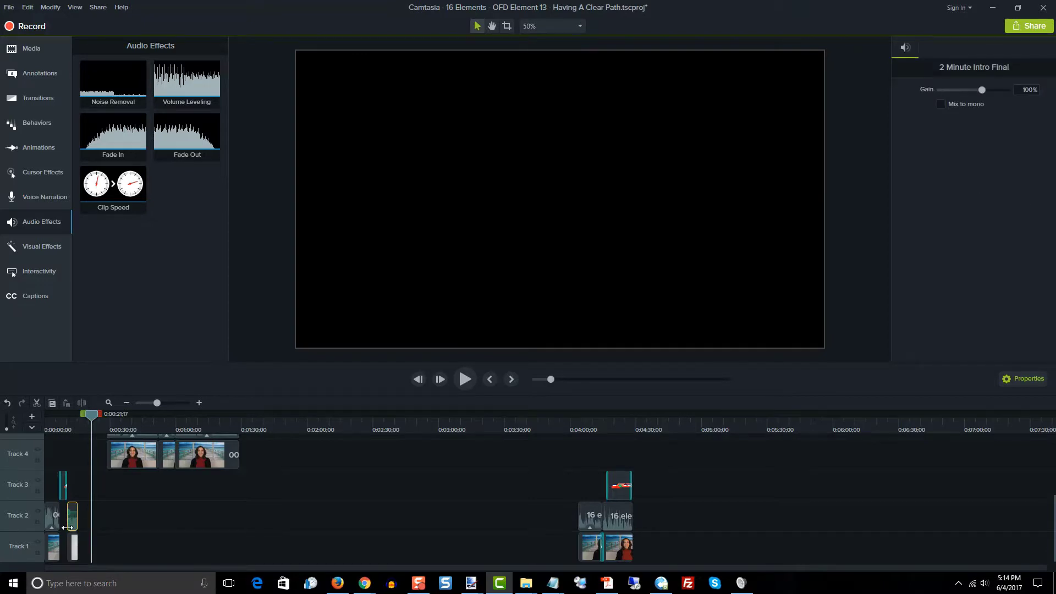
ctrl+click(73, 540)
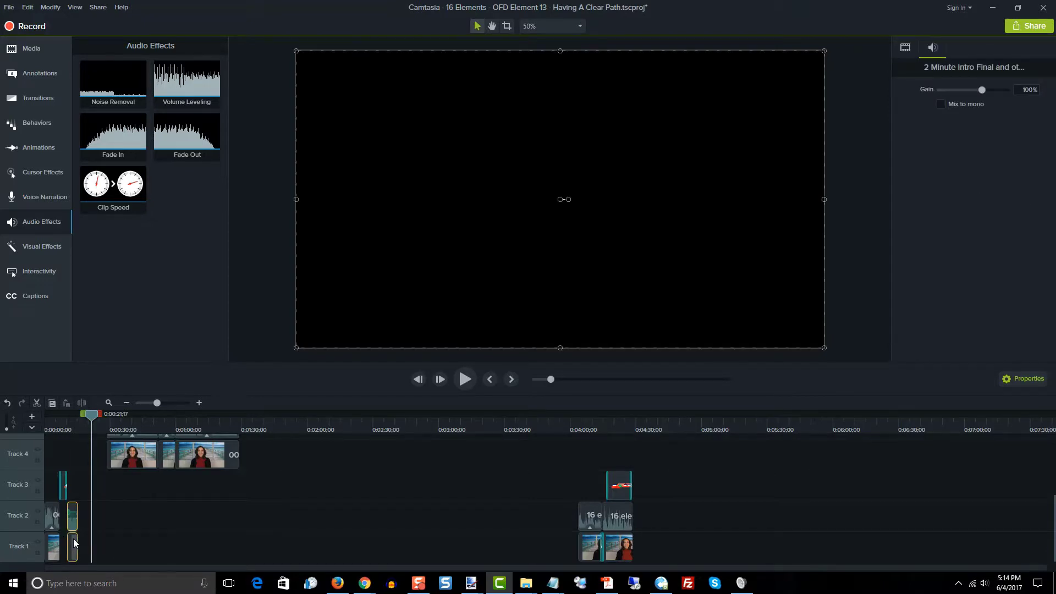
drag(70, 543, 63, 537)
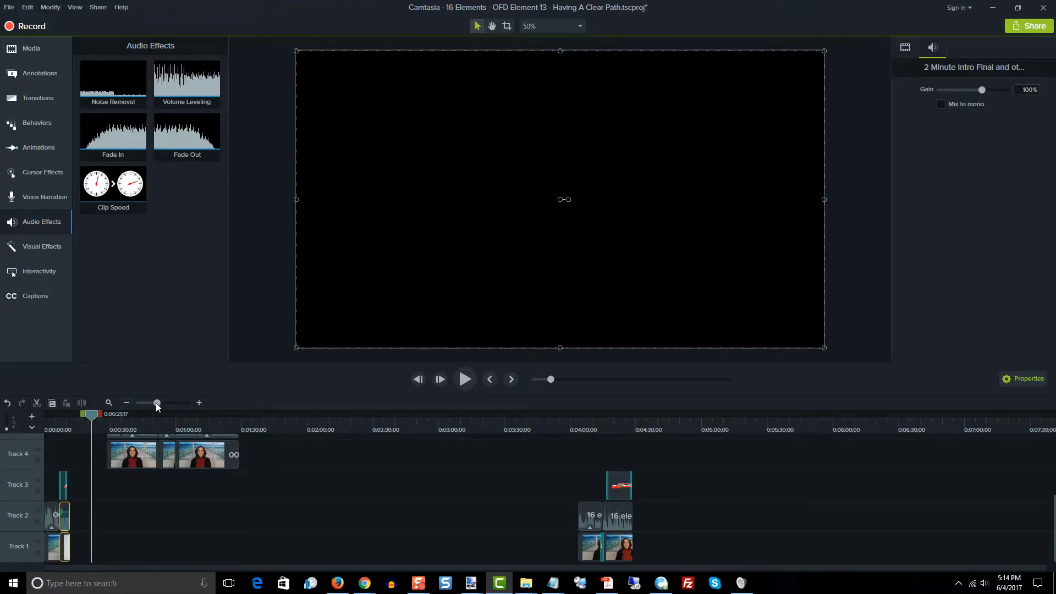
Step: Move the Video__Bottom_RWB clip on Track 3 earlier so it ends where the 2 Minute Intro Final clip begins
drag(157, 403, 161, 404)
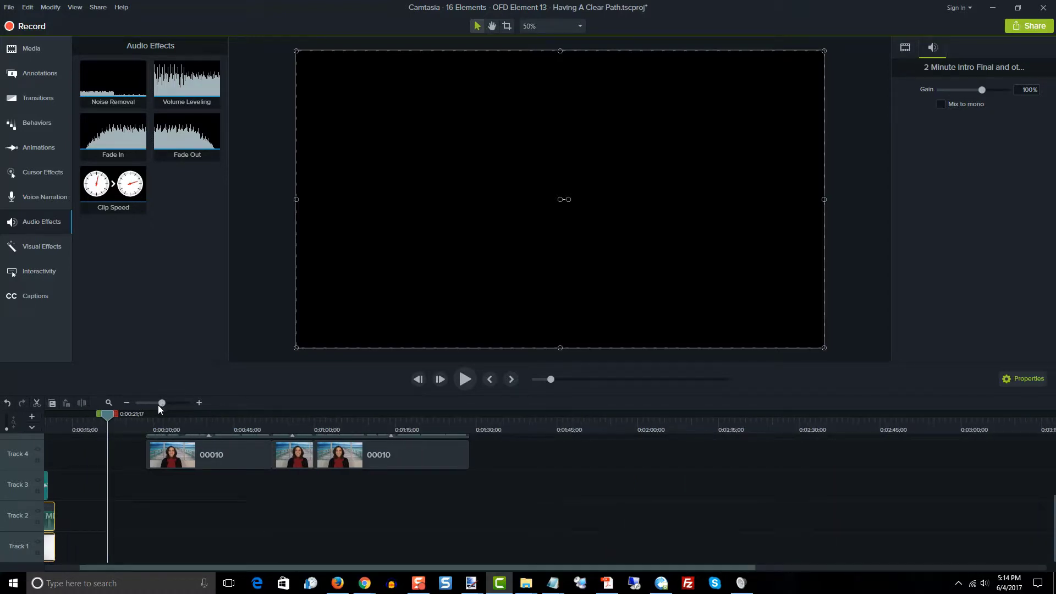
drag(134, 568, 104, 563)
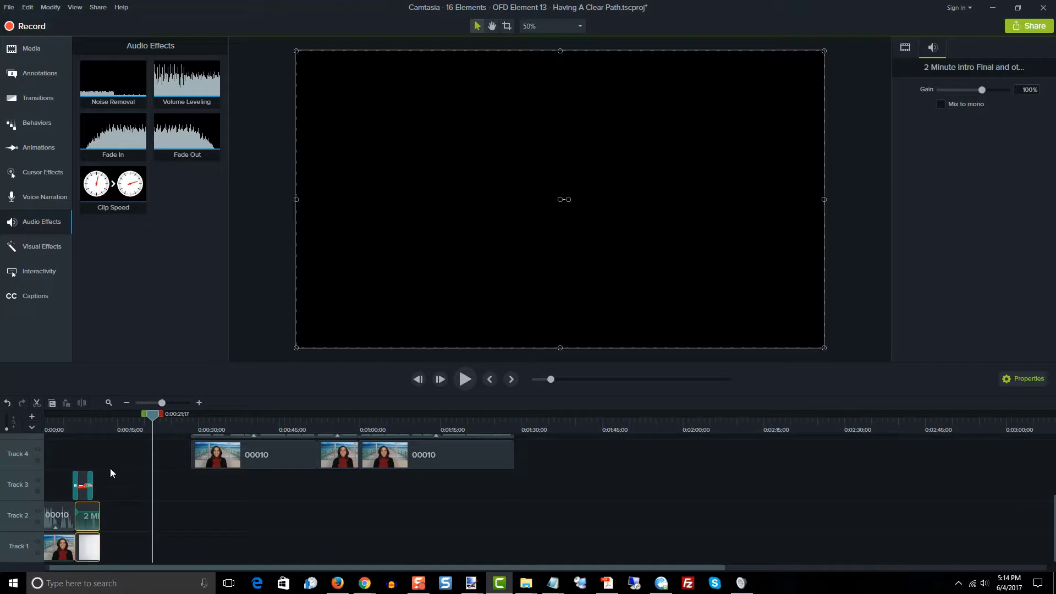
drag(89, 482, 70, 478)
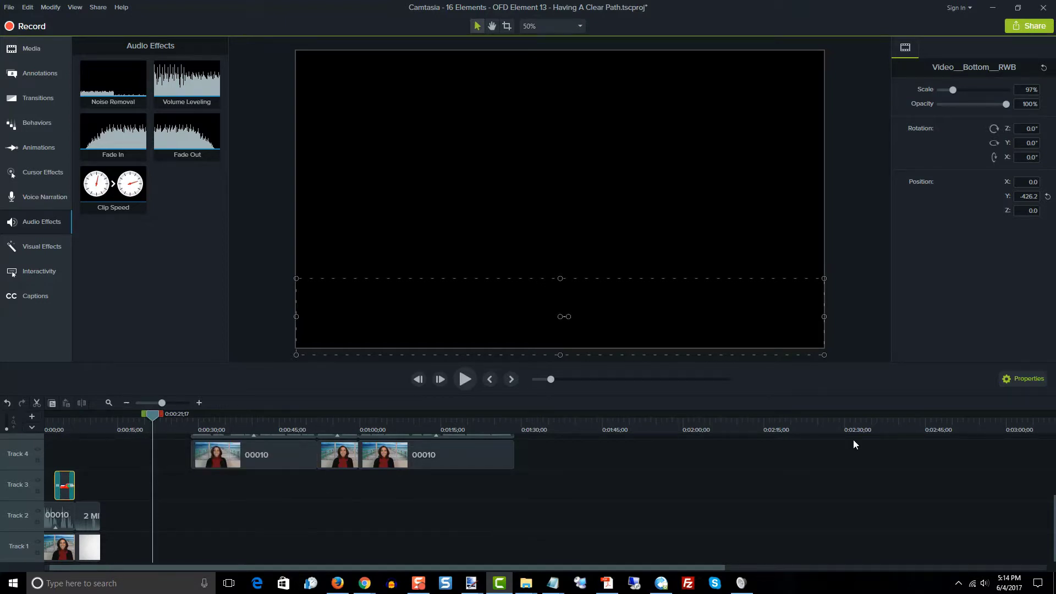
scroll(1050, 496, up, 2)
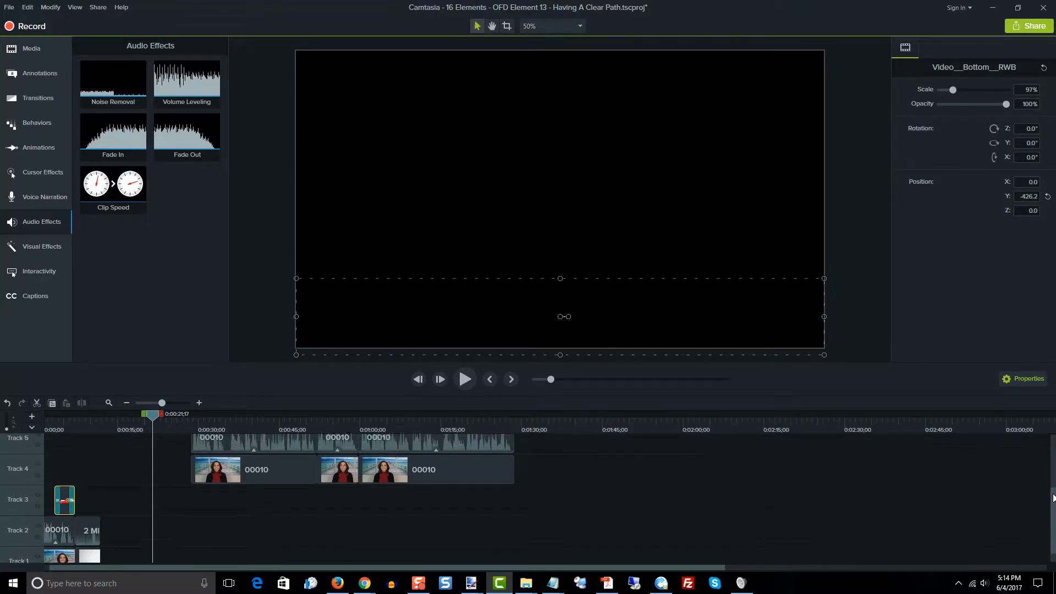
Step: Move the next two pairs of 00010 audio and video segments together onto Tracks 2 and 1, directly after the 2 Minute Intro Final clip
scroll(1053, 497, down, 1)
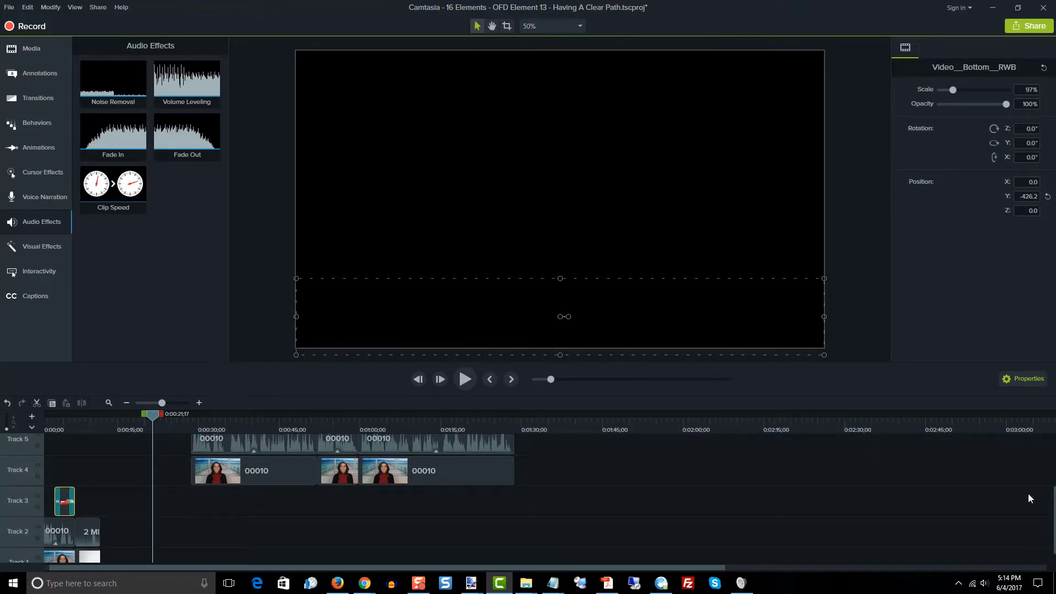
click(284, 439)
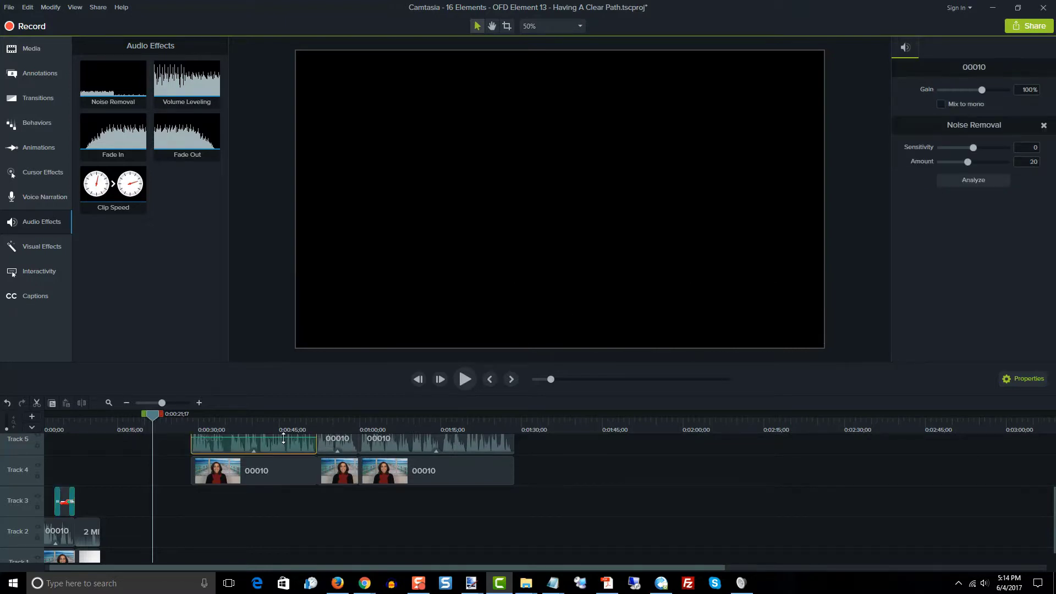
ctrl+click(267, 466)
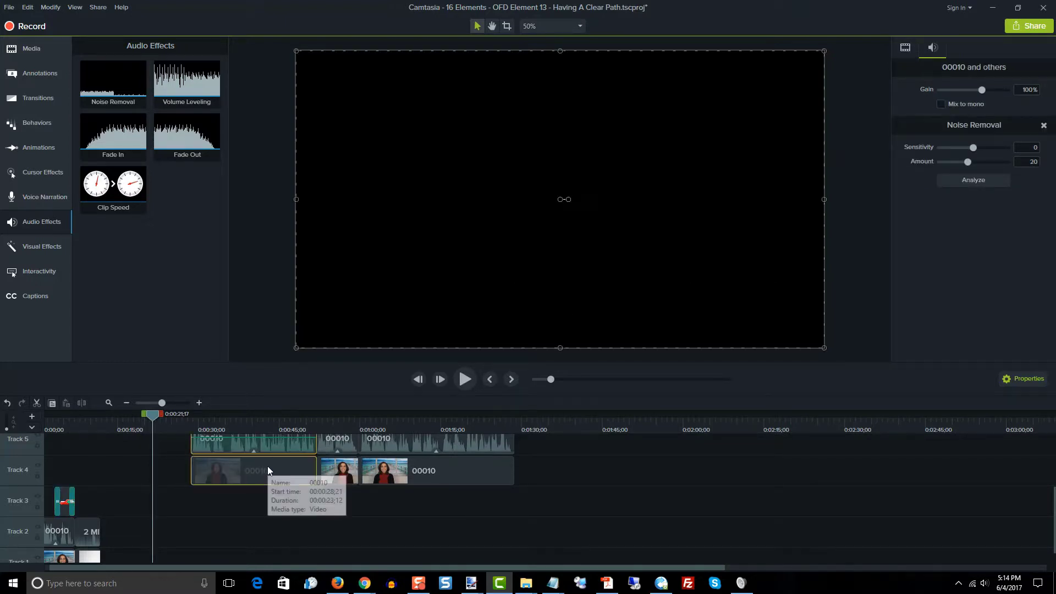
ctrl+click(335, 441)
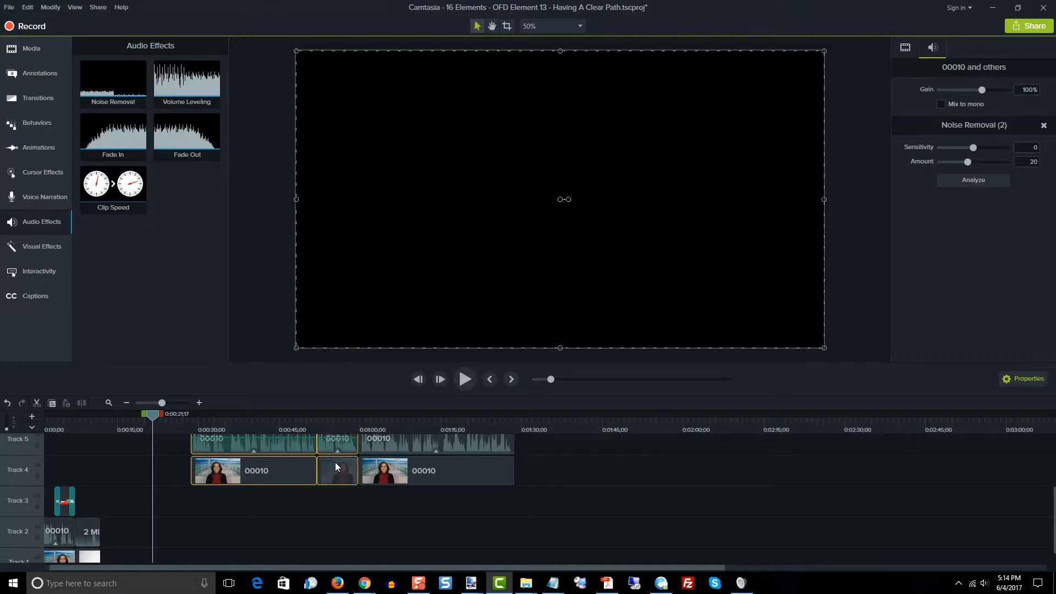
ctrl+click(335, 467)
drag(335, 466, 202, 533)
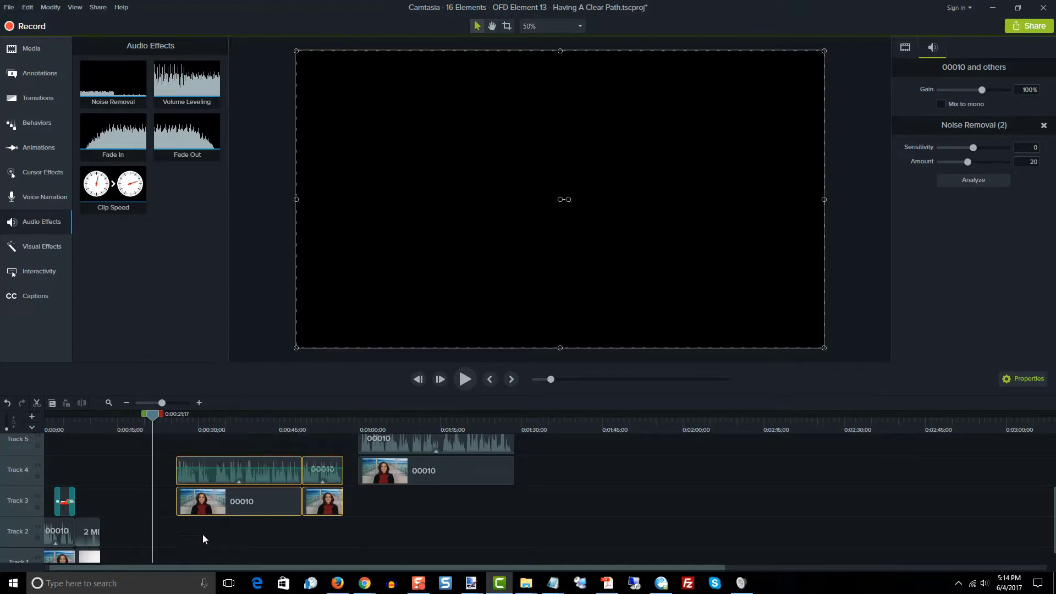
drag(151, 572, 130, 535)
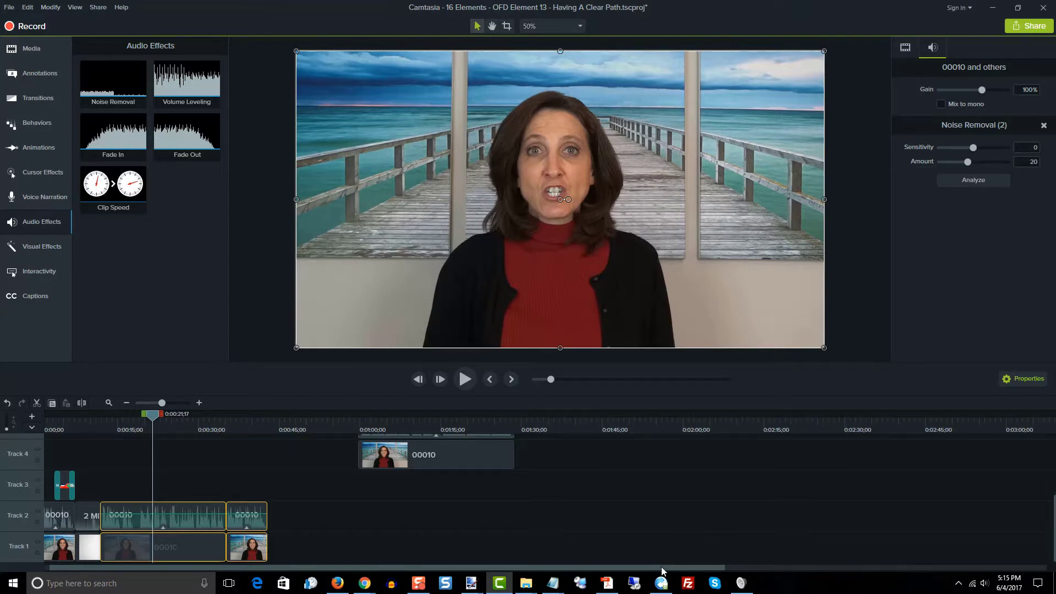
Step: Move the last 00010 audio and video segments from Tracks 5 and 4 onto Tracks 2 and 1, ending where the 16 elements 1 to 3 clips begin
drag(660, 571, 519, 570)
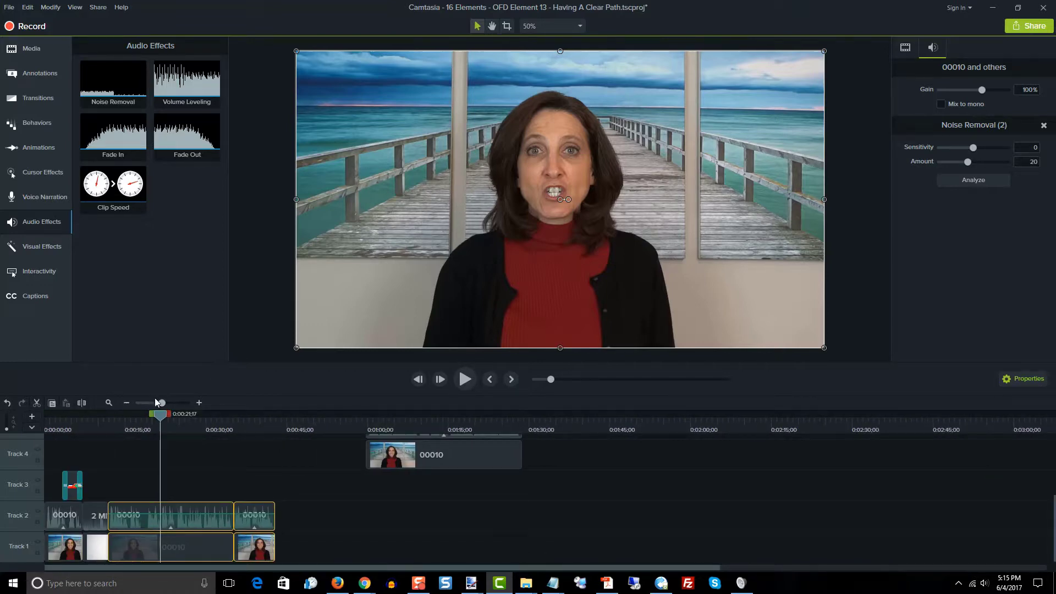
drag(160, 405, 157, 405)
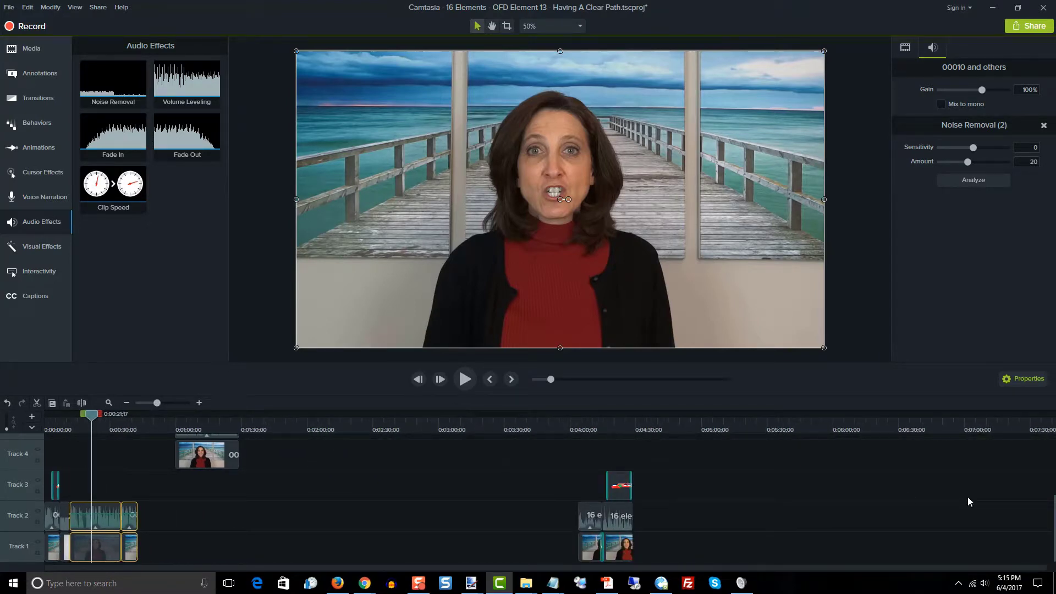
scroll(1053, 517, up, 2)
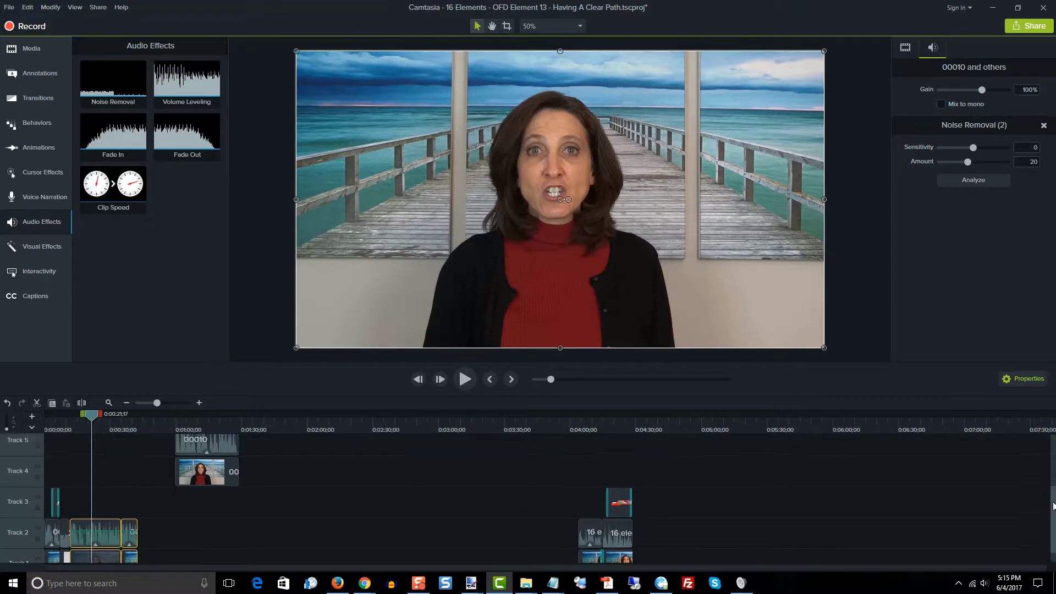
click(224, 446)
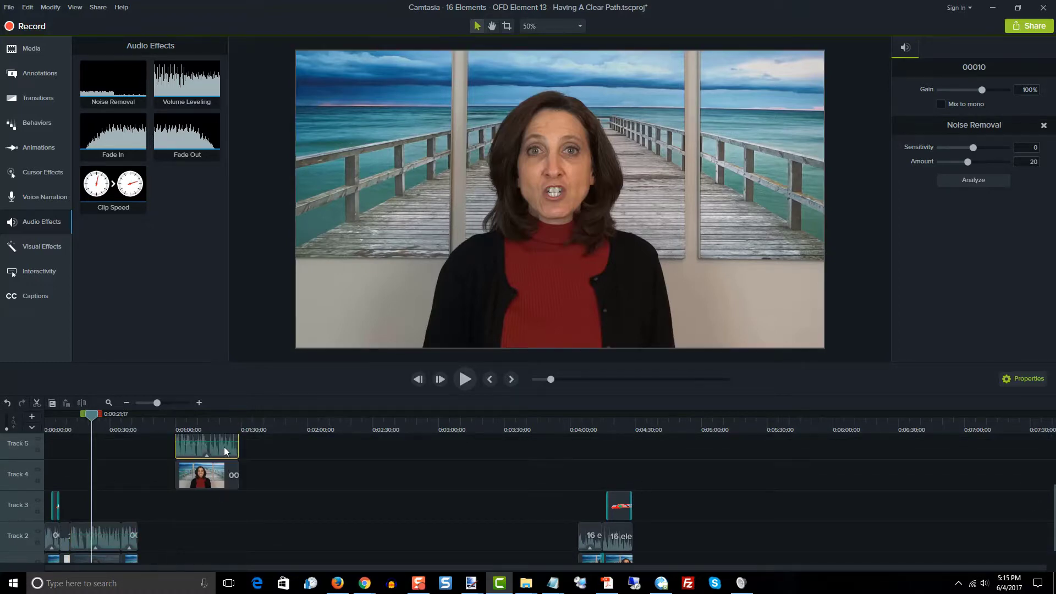
ctrl+click(218, 480)
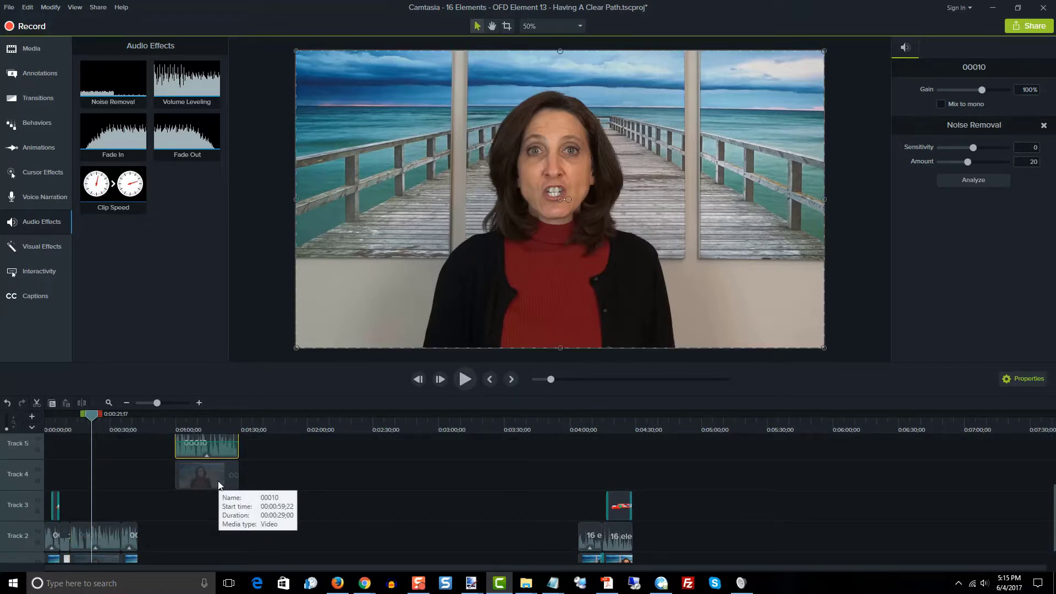
drag(209, 464, 556, 550)
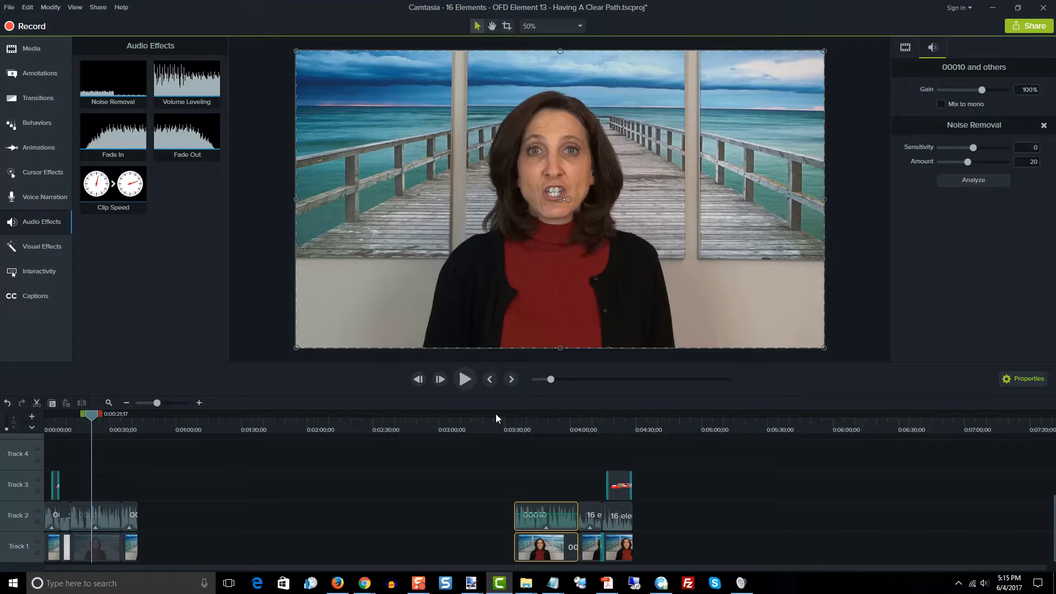
click(787, 458)
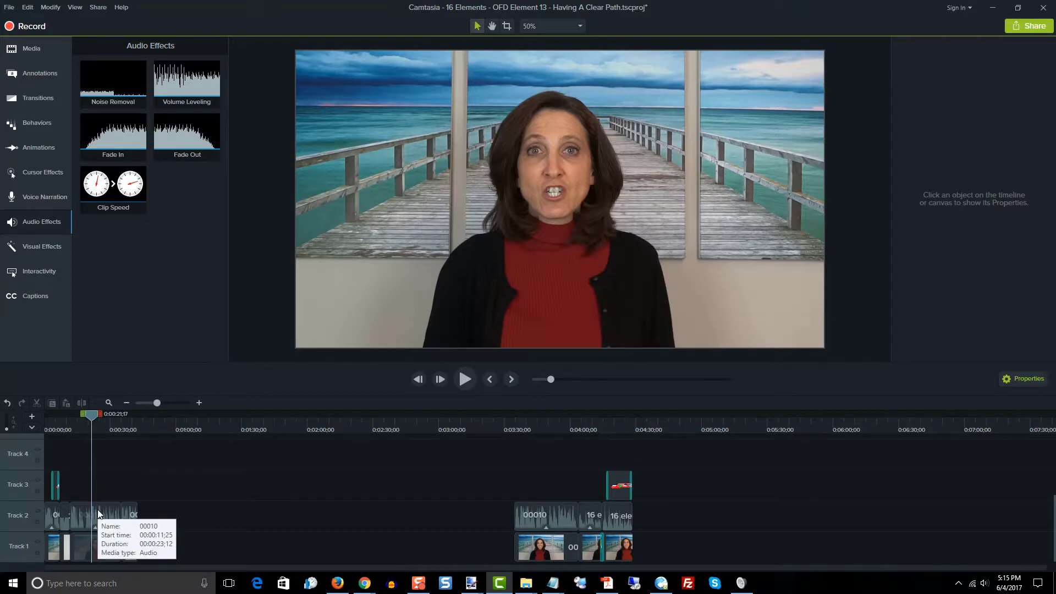
Step: Show the project's media, and remove the empty Tracks 7, 6 and 5 from the timeline
click(41, 55)
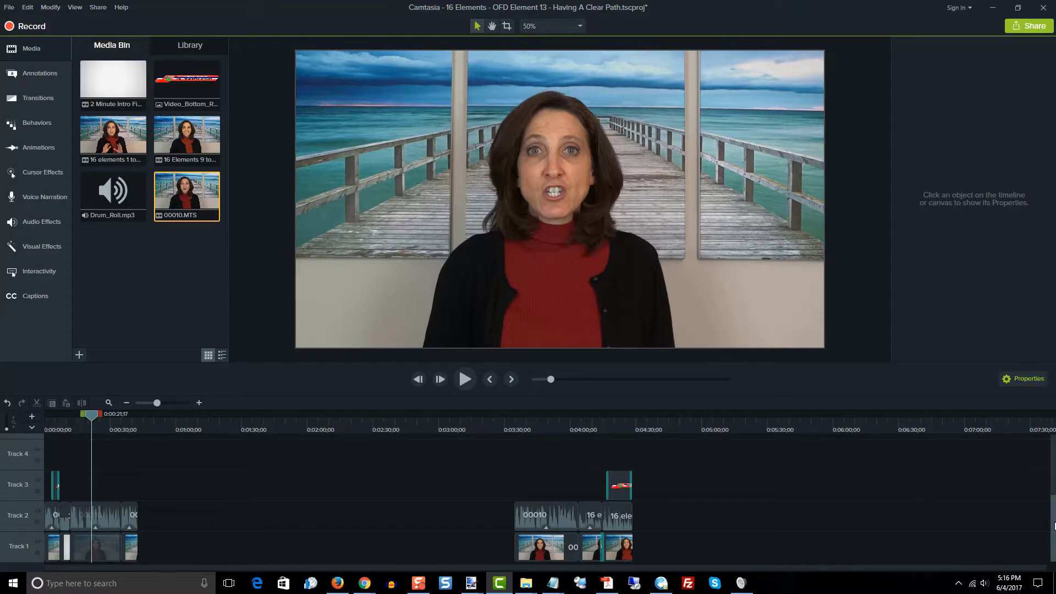
drag(1055, 527, 1040, 474)
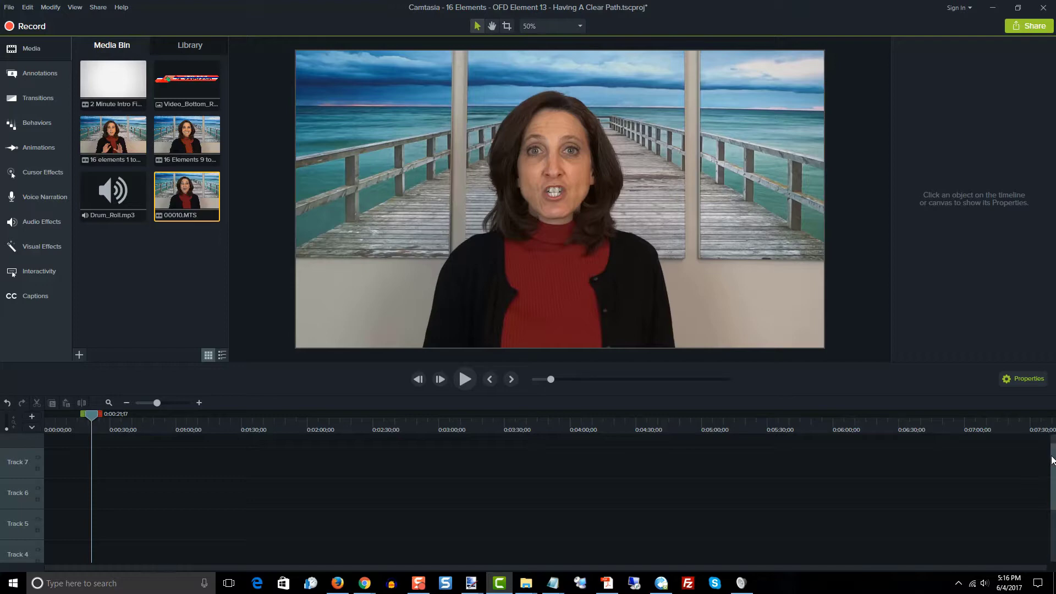
right_click(16, 465)
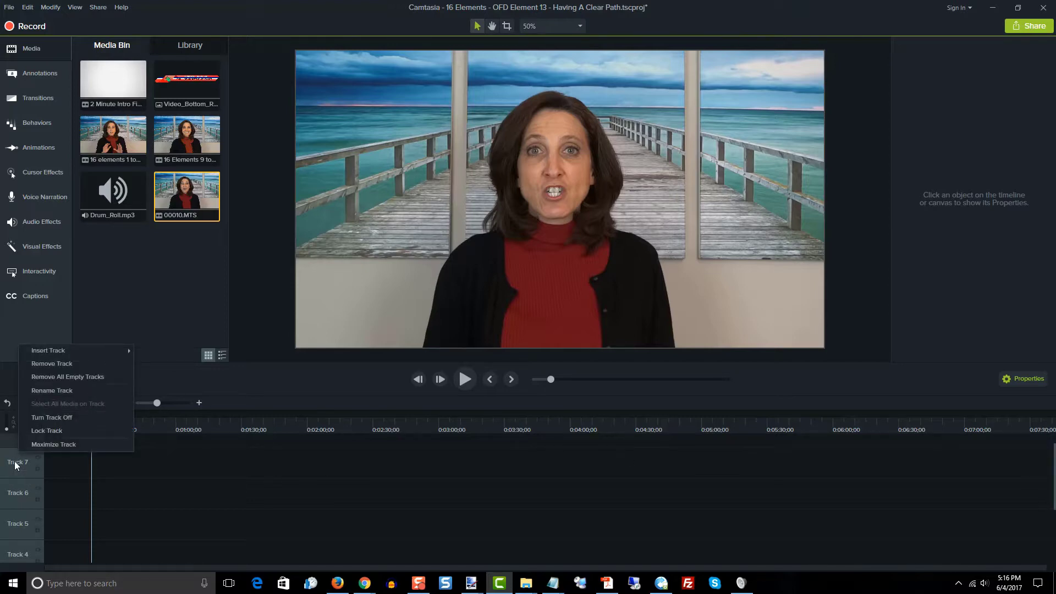
click(60, 365)
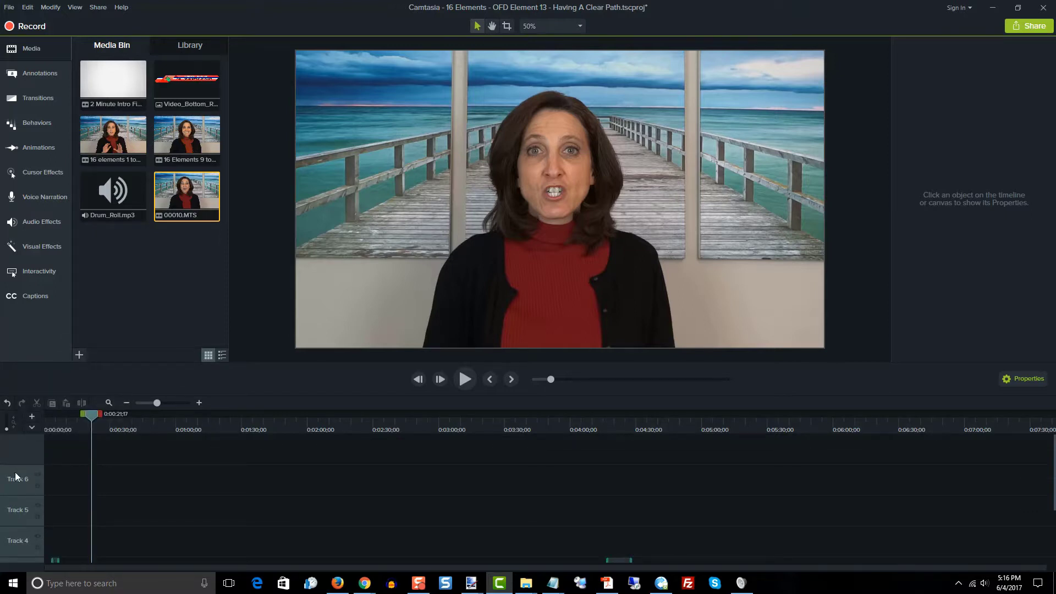
right_click(16, 476)
click(44, 375)
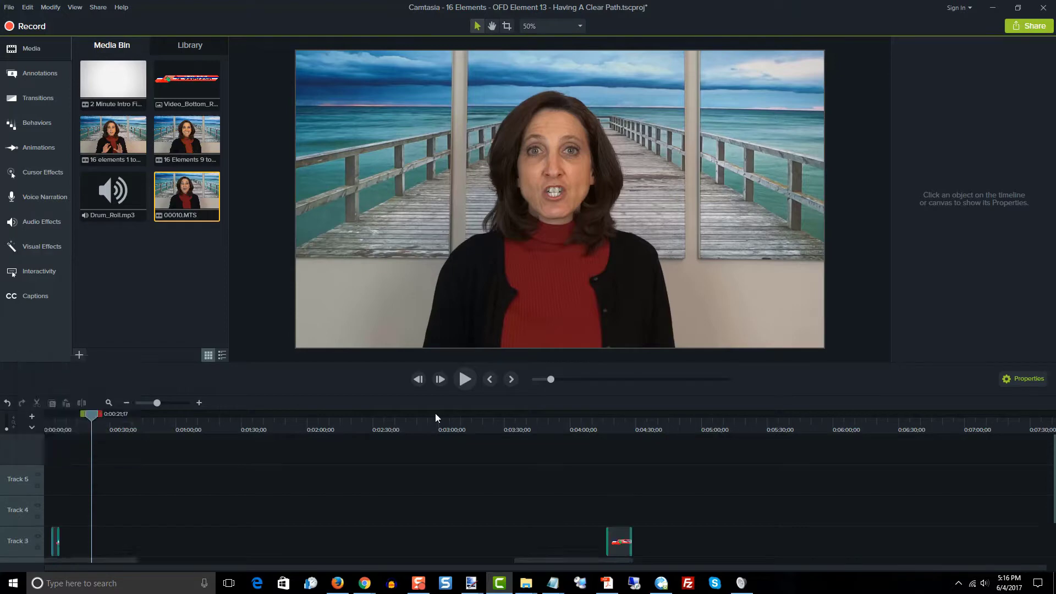
right_click(21, 482)
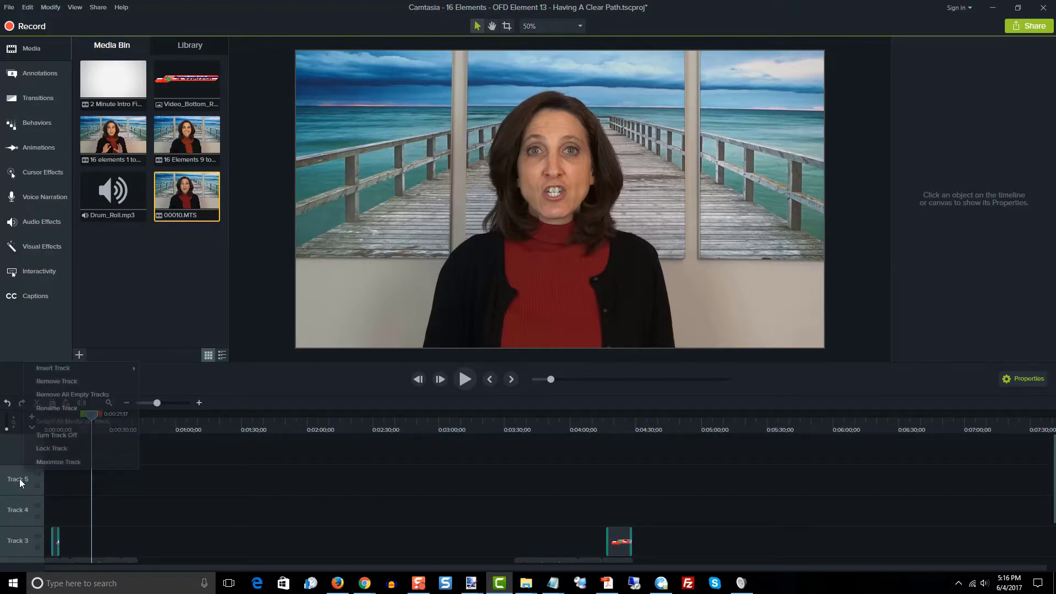
click(49, 381)
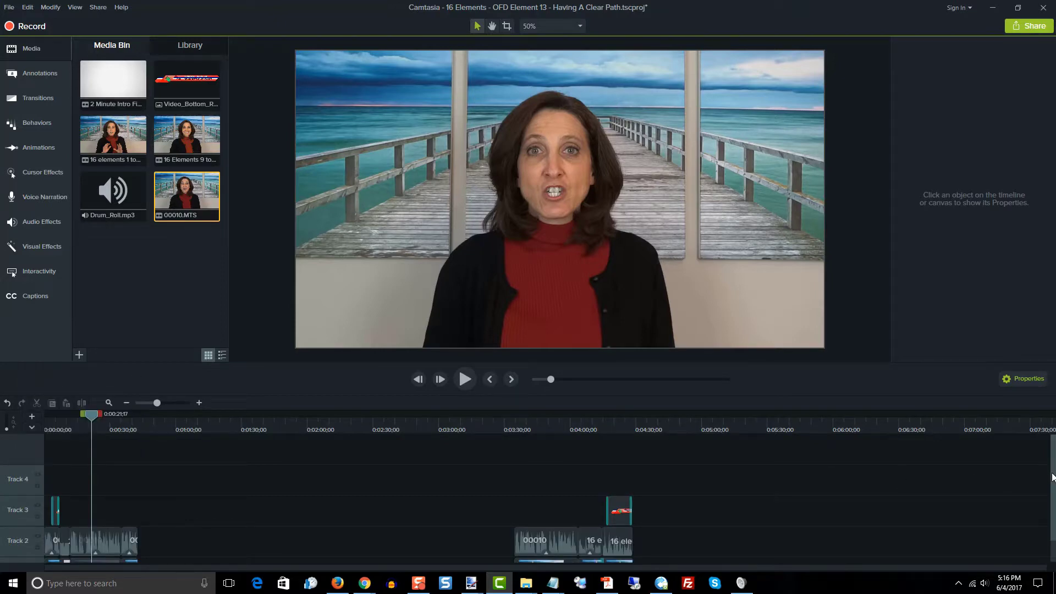
drag(1052, 477, 1053, 522)
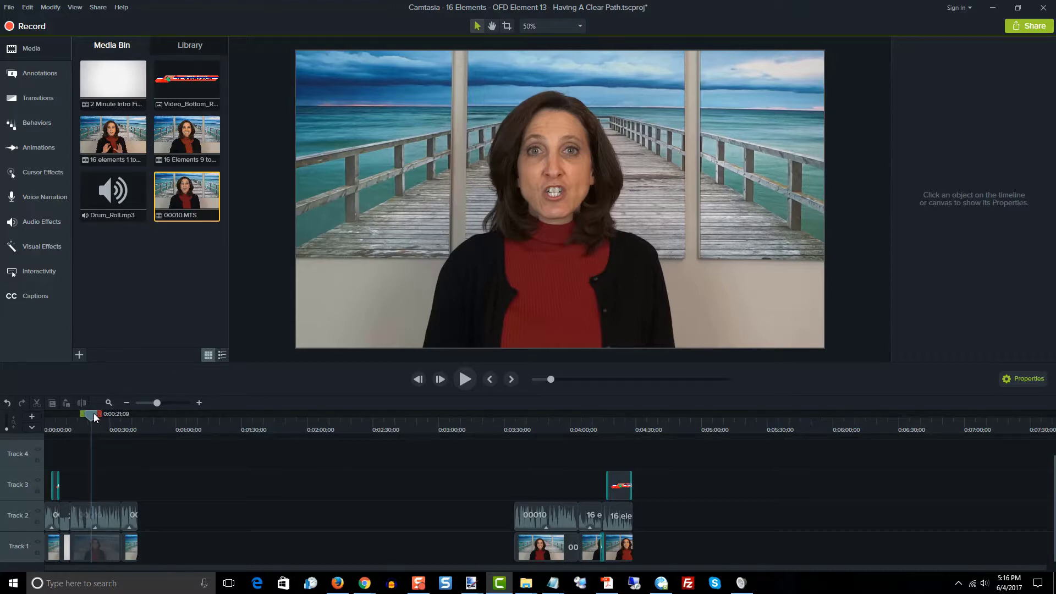
Step: Review the arranged video from the start of the timeline, checking the 00010 segments on Track 2 and the closing clips
drag(91, 414, 44, 419)
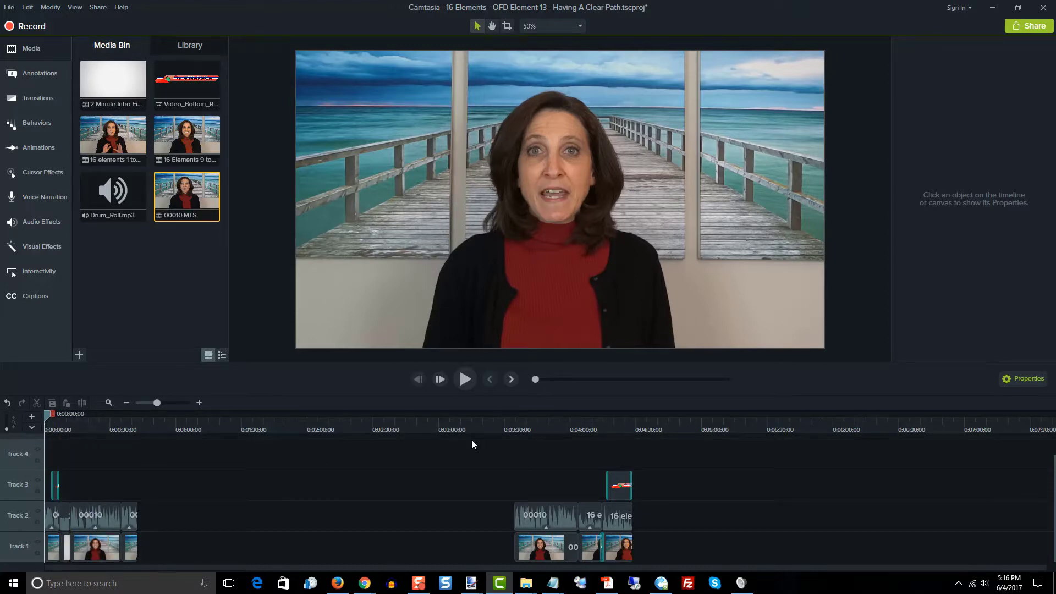
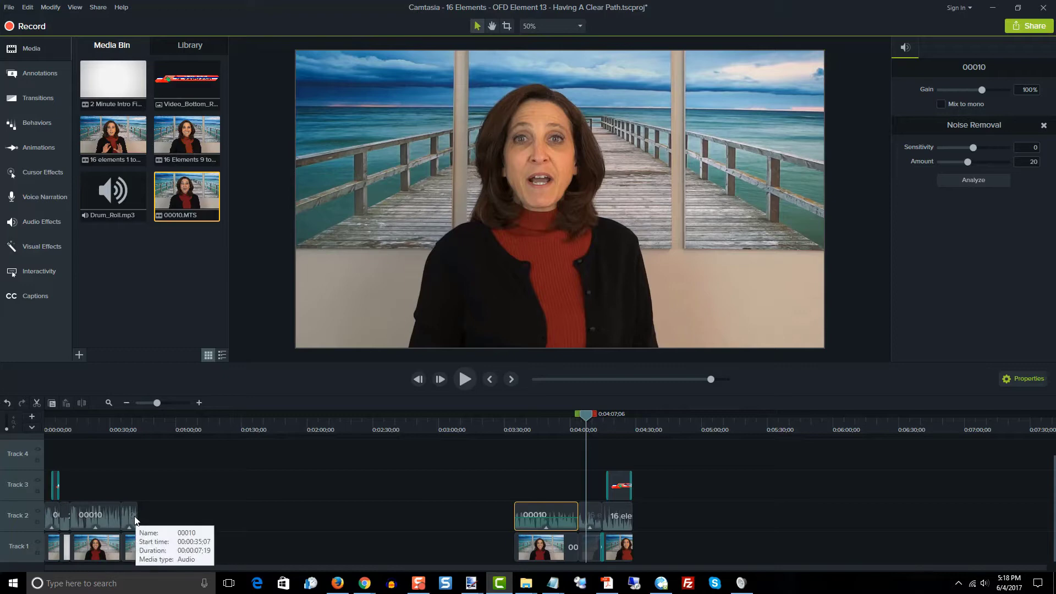
click(132, 516)
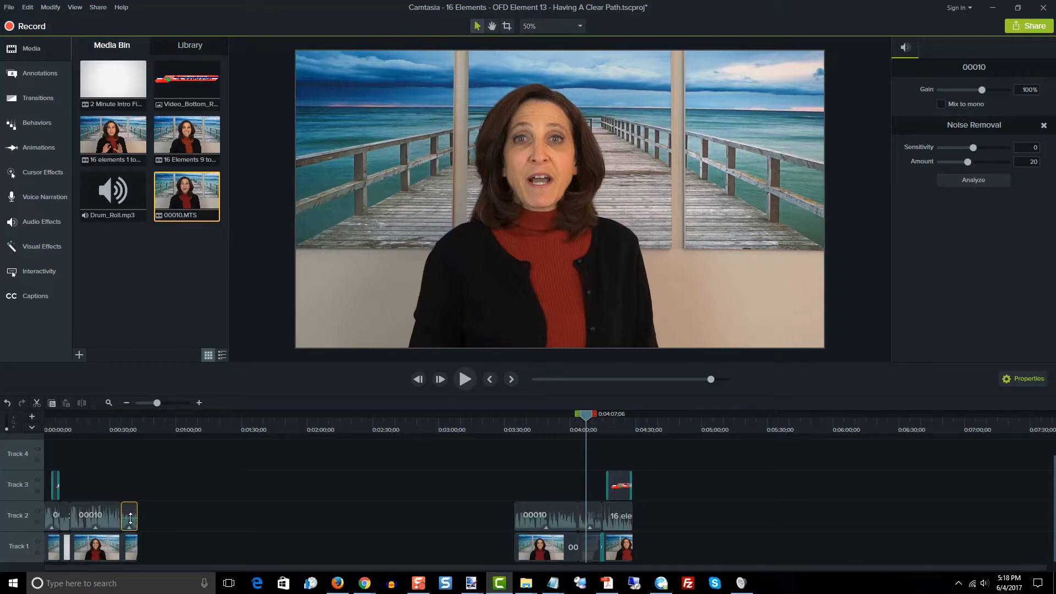
right_click(106, 519)
click(102, 517)
drag(101, 513, 102, 517)
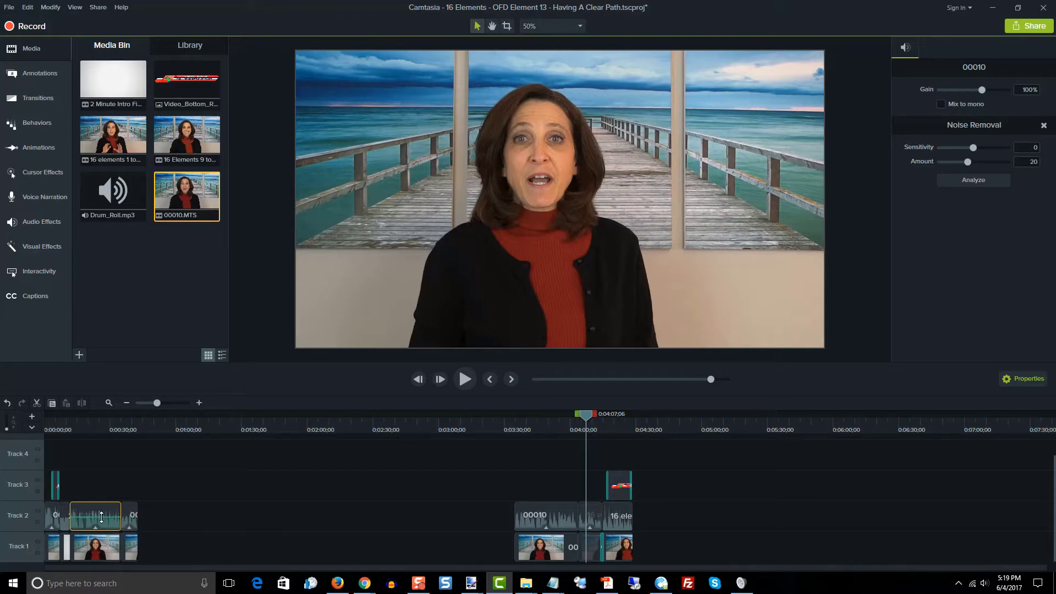
click(127, 521)
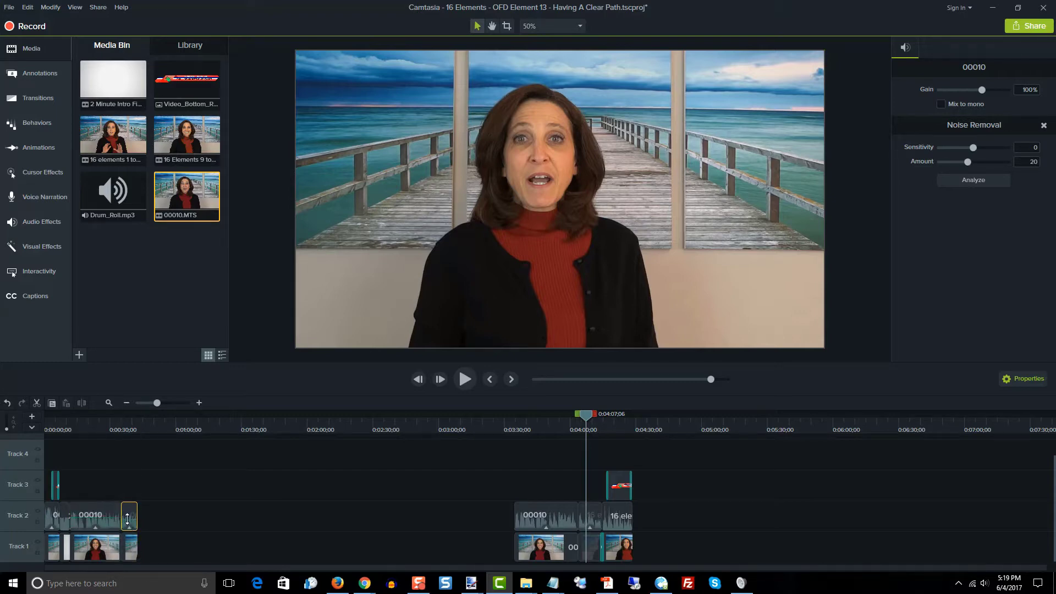
click(53, 523)
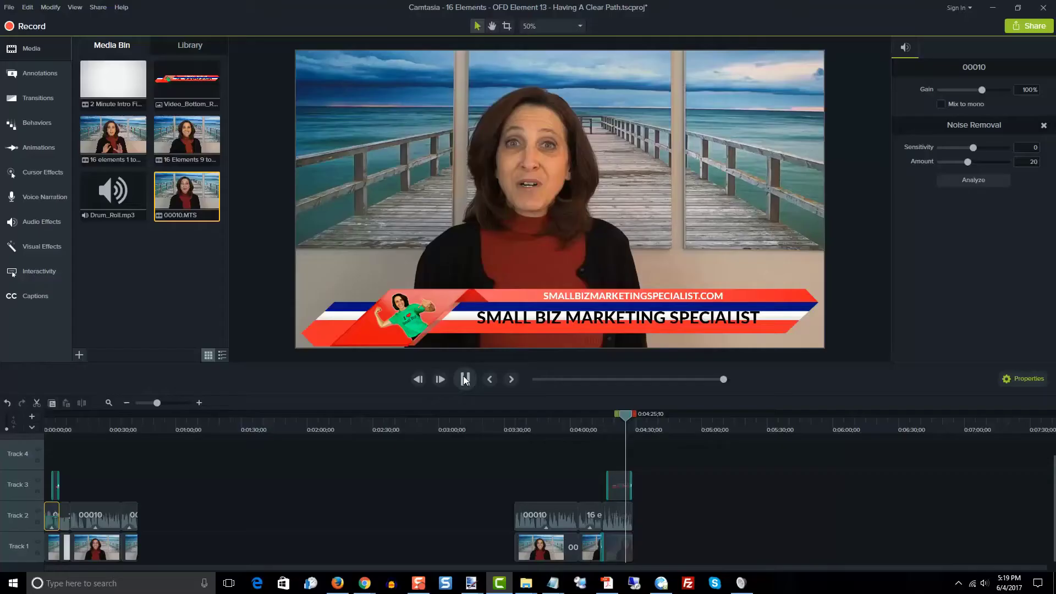
click(465, 379)
Step: Split the 00010 audio and video segments before the 16 elements 1 to 3 clips at 0:03:50;01
drag(623, 417, 550, 420)
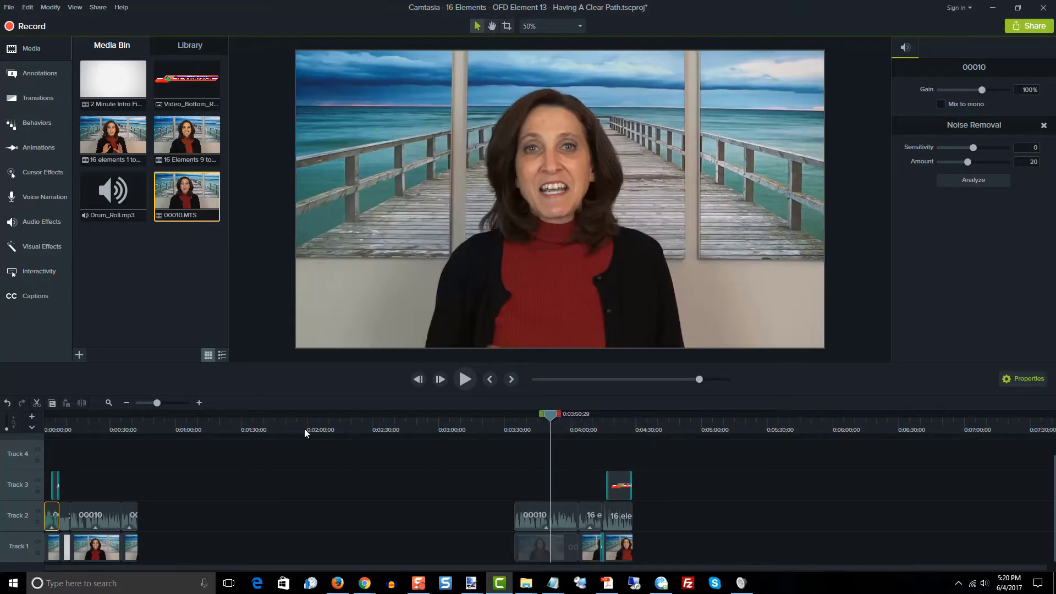
drag(157, 404, 166, 404)
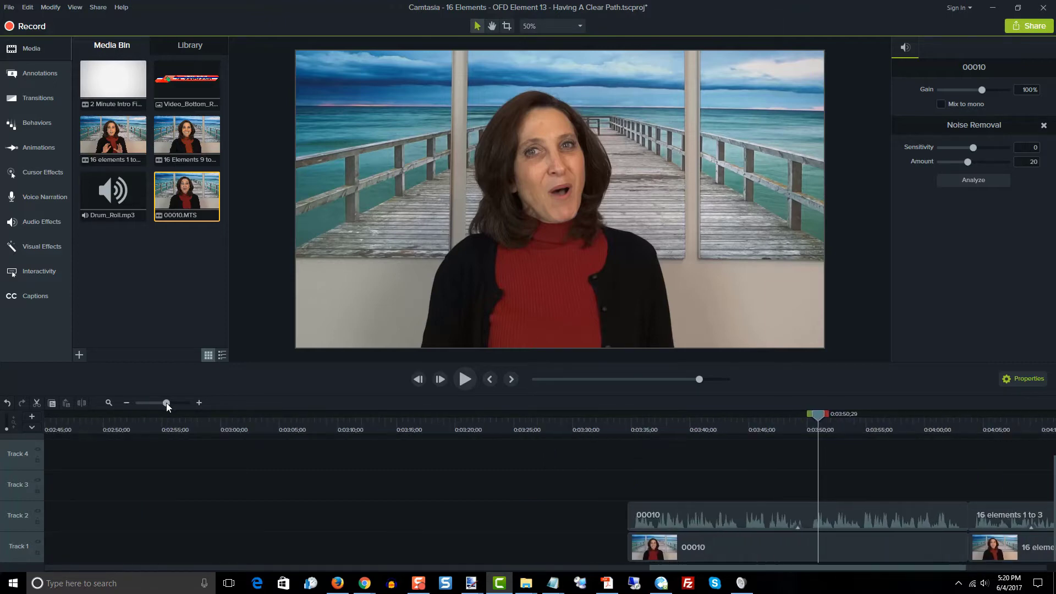
mouse_move(818, 417)
mouse_down()
mouse_move(795, 417)
mouse_move(809, 417)
mouse_up()
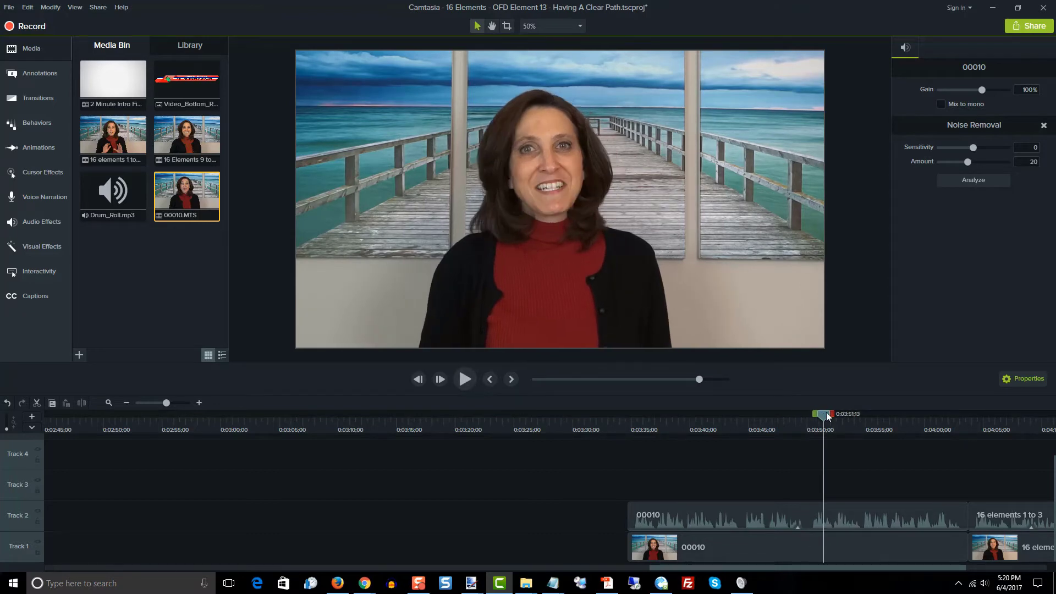
drag(827, 416, 811, 413)
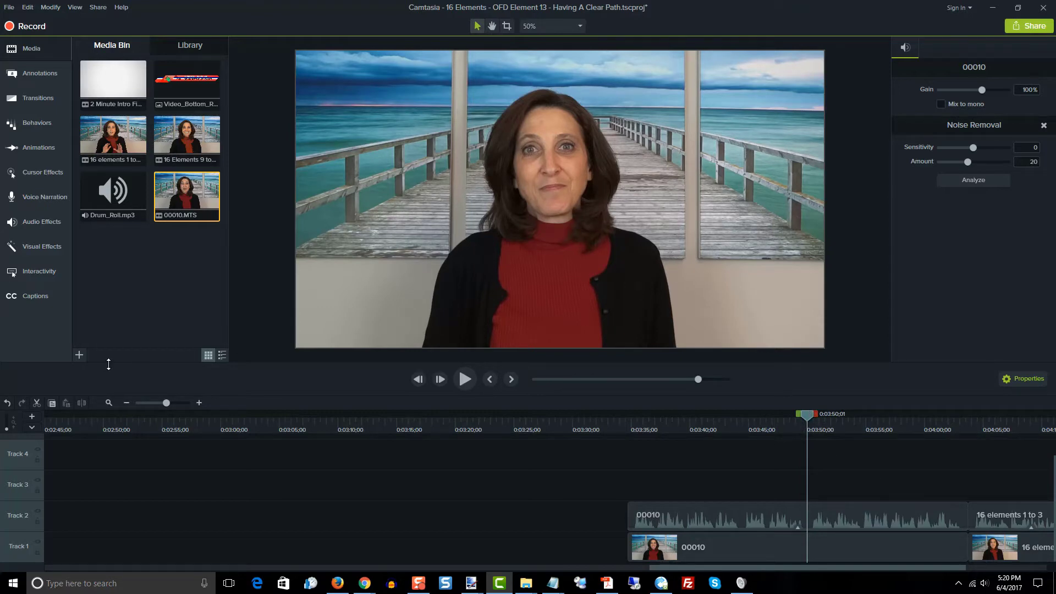
click(752, 521)
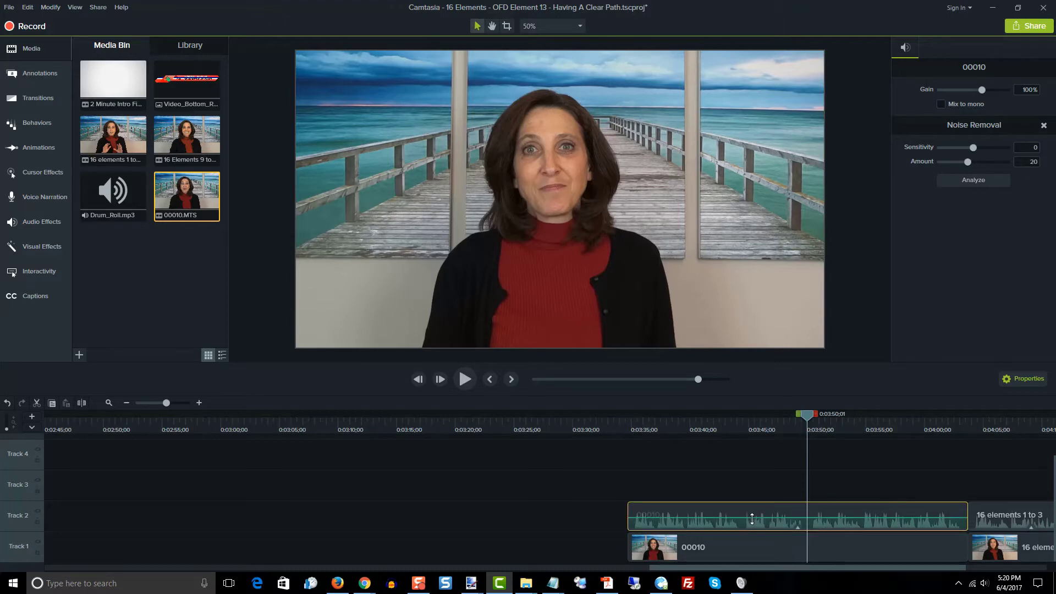
ctrl+click(745, 547)
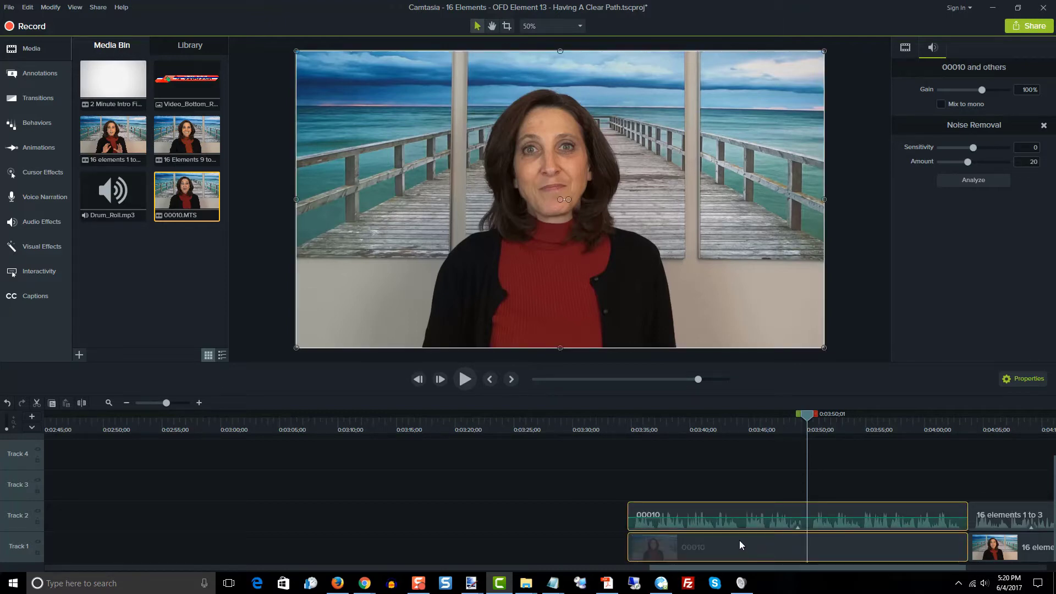
click(81, 403)
Step: Delete the 00010 audio and video segments between 0:03:50;01 and the 16 elements 1 to 3 clips
click(913, 503)
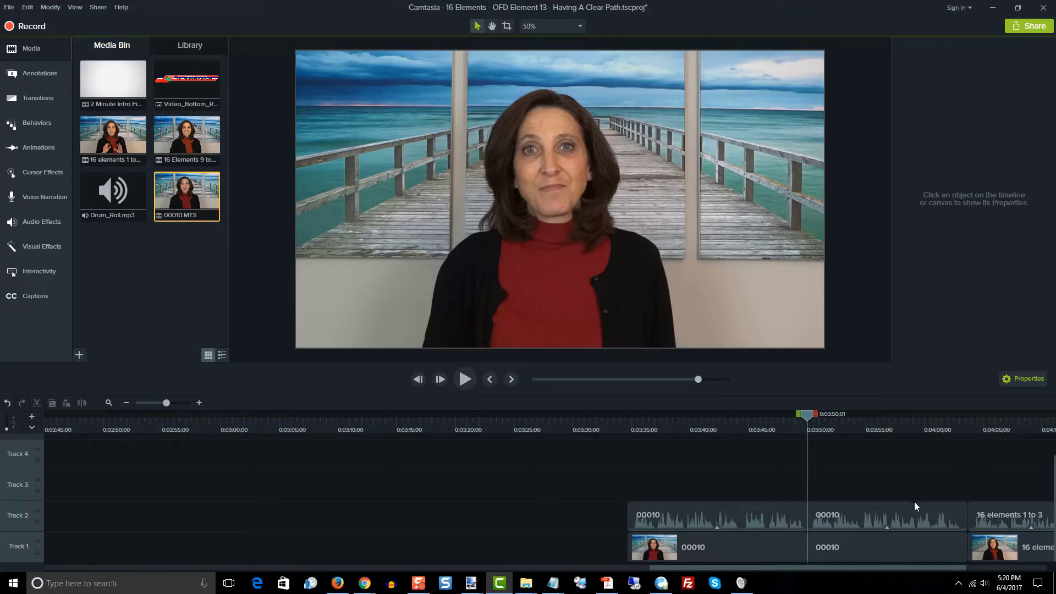
ctrl+click(892, 543)
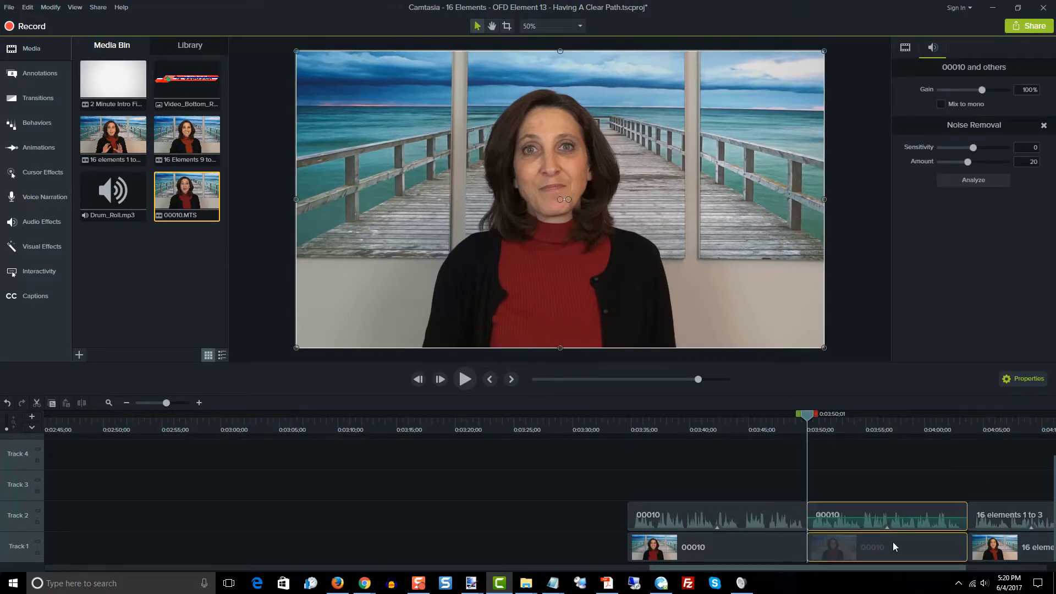
key(Delete)
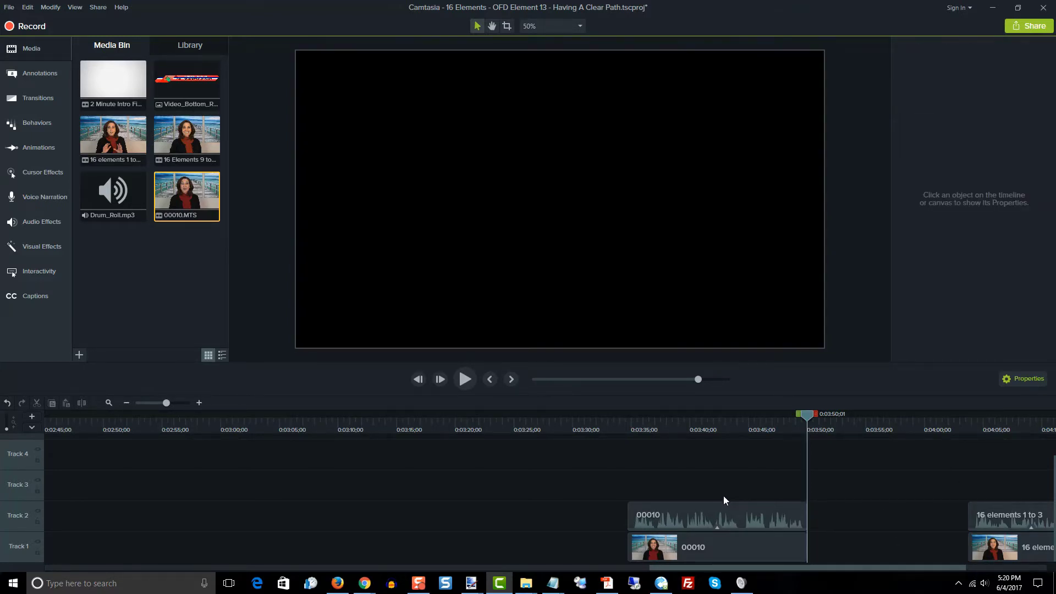
Step: Move the remaining 00010 audio and video segments on Tracks 2 and 1 so they end where the 16 elements 1 to 3 clips begin
click(711, 505)
ctrl+click(709, 543)
drag(708, 544, 938, 543)
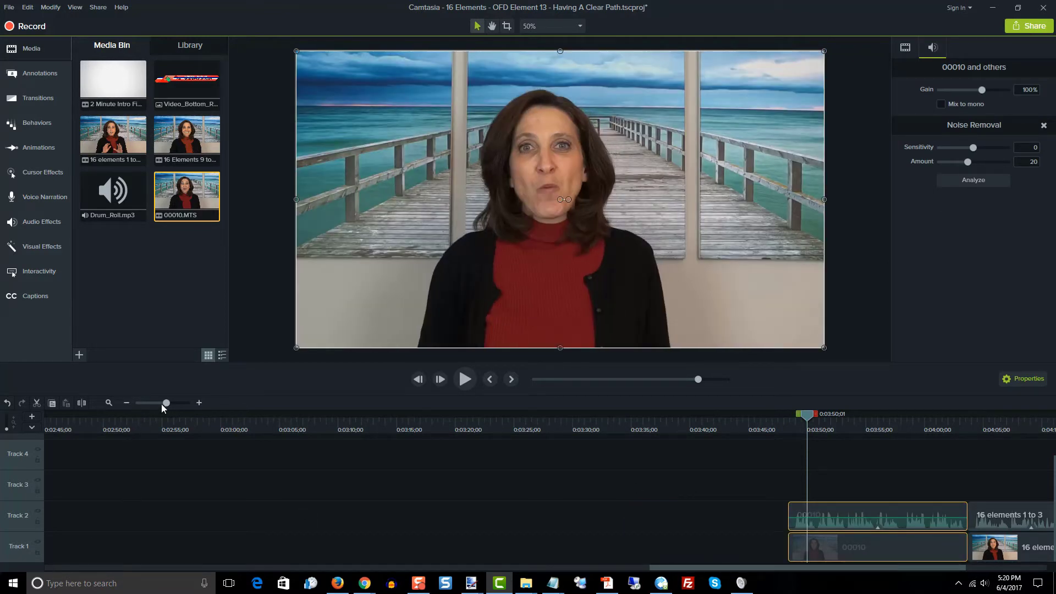
drag(163, 403, 155, 404)
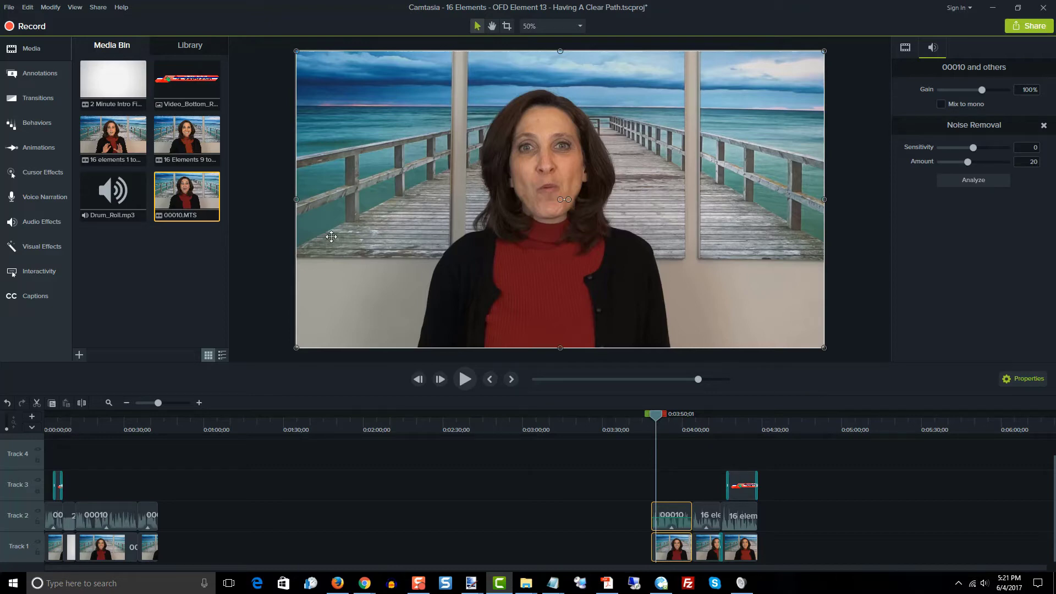
Step: Start saving the project under a new name, choosing the 16 Elements - OFD Element 14 - Content Upgrades folder inside Videos, 16 Elements
click(9, 9)
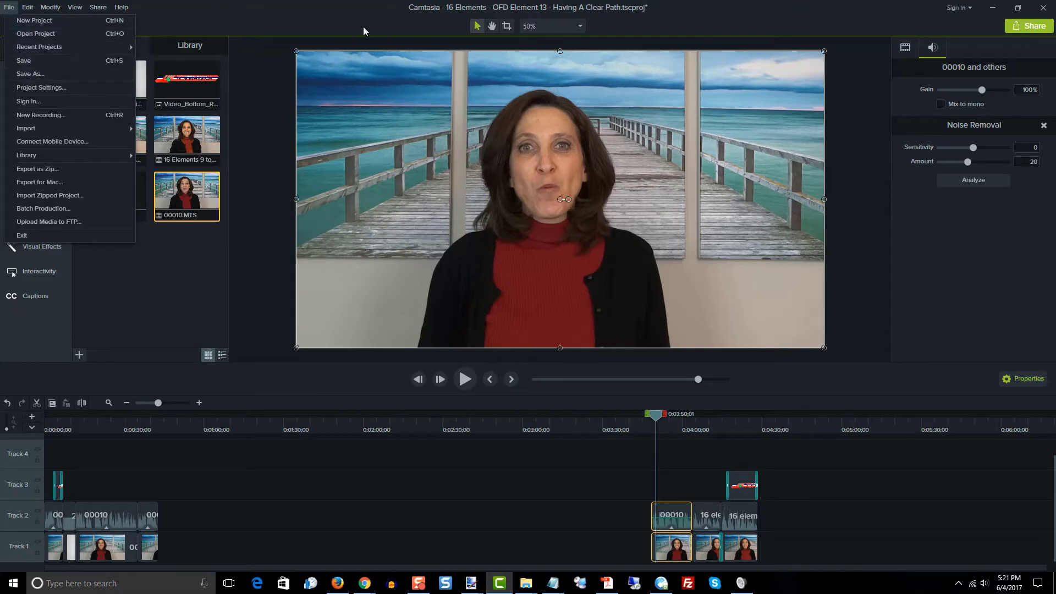
click(52, 77)
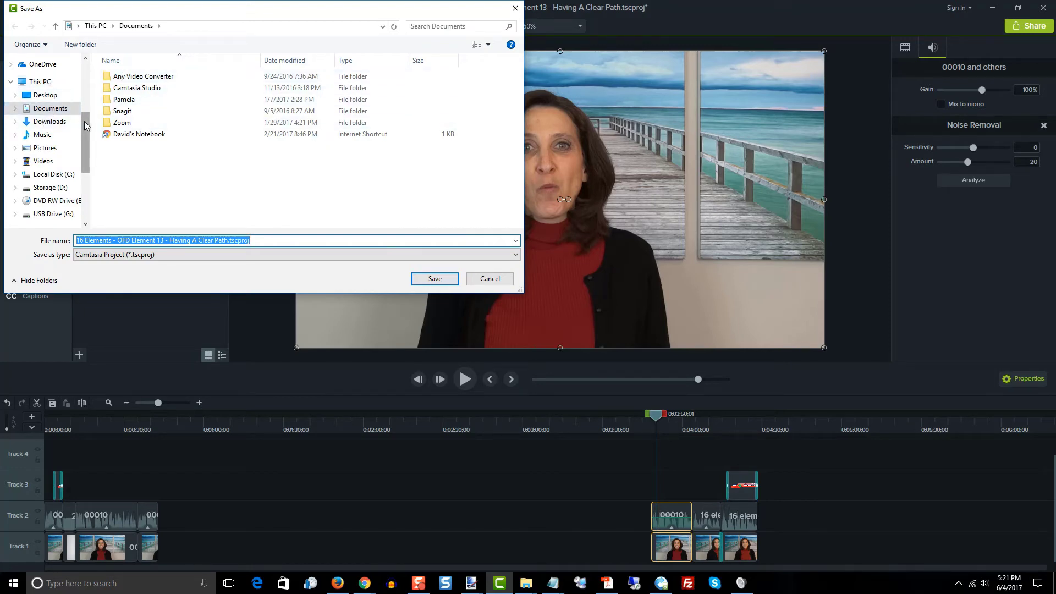
drag(85, 126, 83, 104)
click(55, 99)
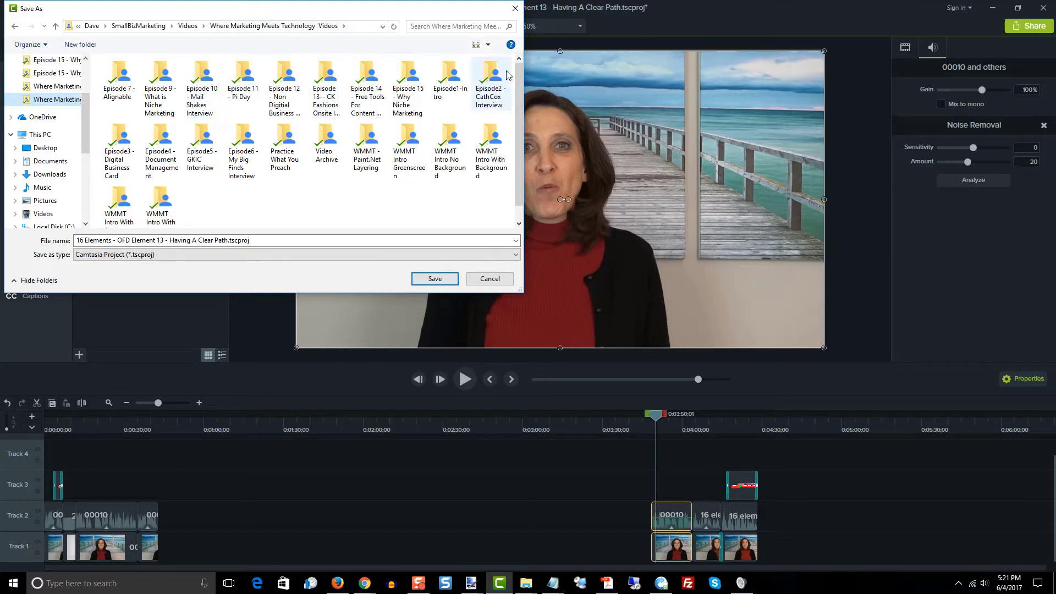
mouse_move(520, 78)
mouse_down()
mouse_move(519, 110)
mouse_move(520, 74)
mouse_up()
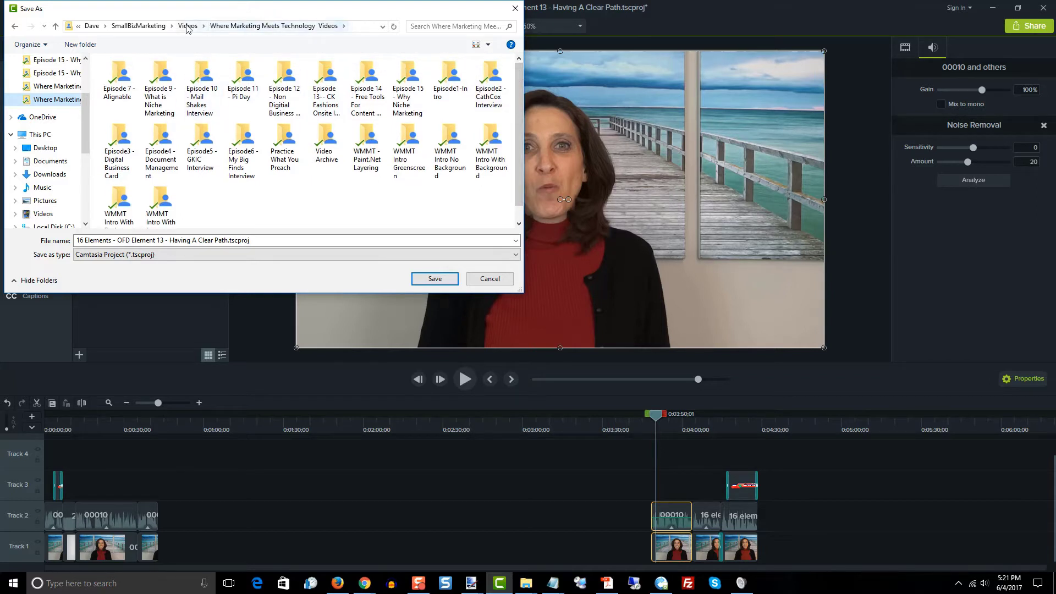
click(188, 26)
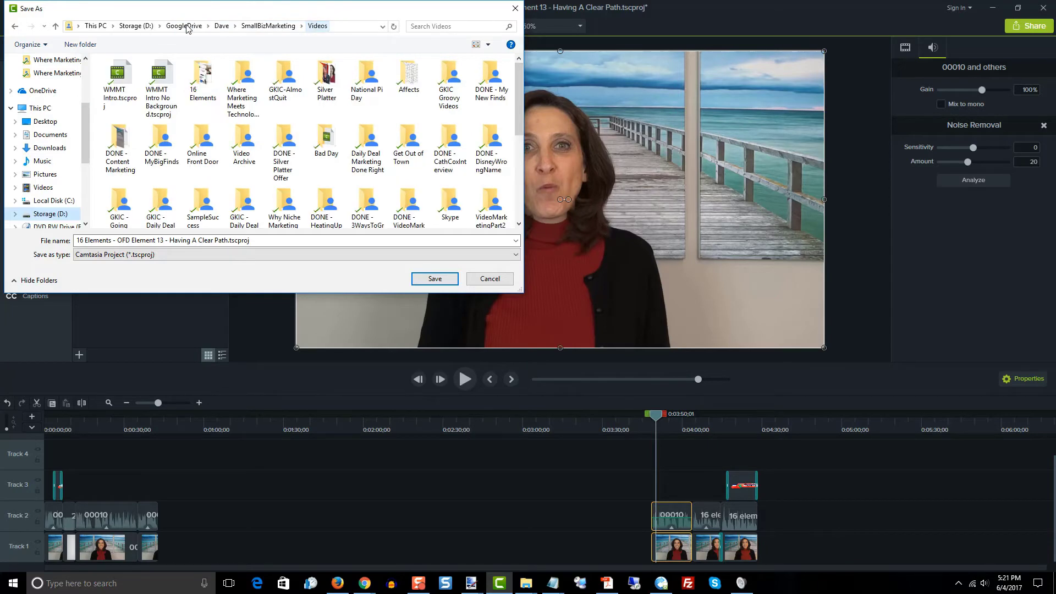
double_click(200, 82)
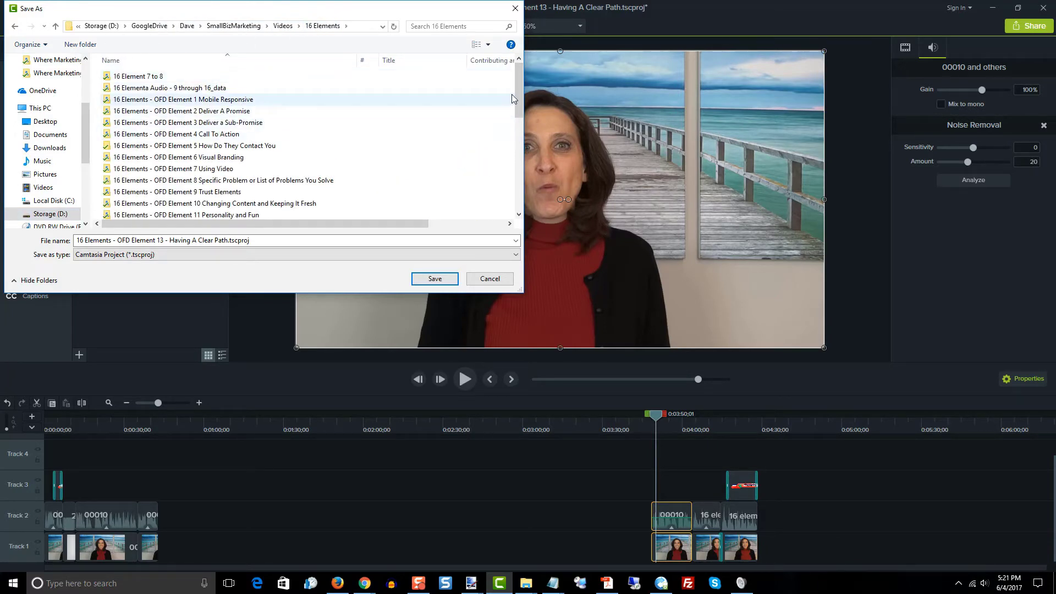
drag(515, 100, 516, 129)
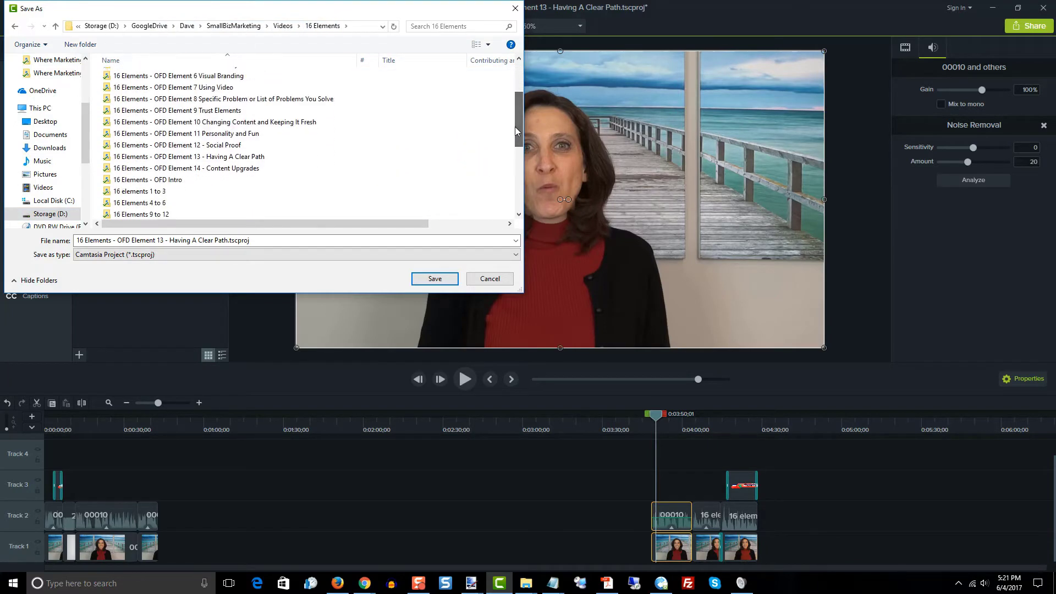
double_click(189, 169)
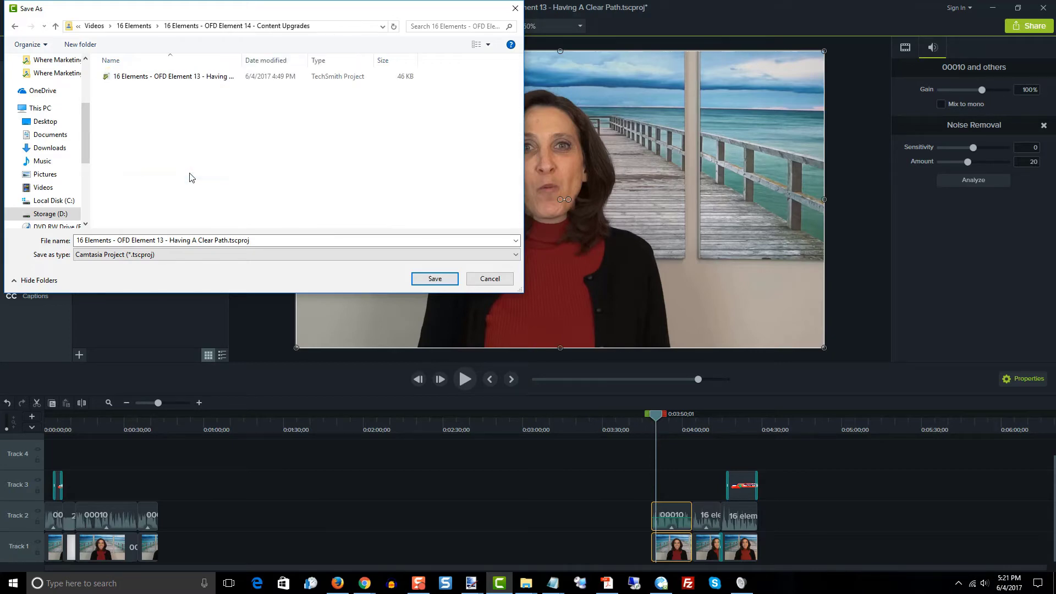
Step: Save the project as "16 Elements - OFD Element 14 - Content Upgrades" and dismiss the project files notice
click(190, 240)
click(188, 241)
drag(161, 240, 268, 230)
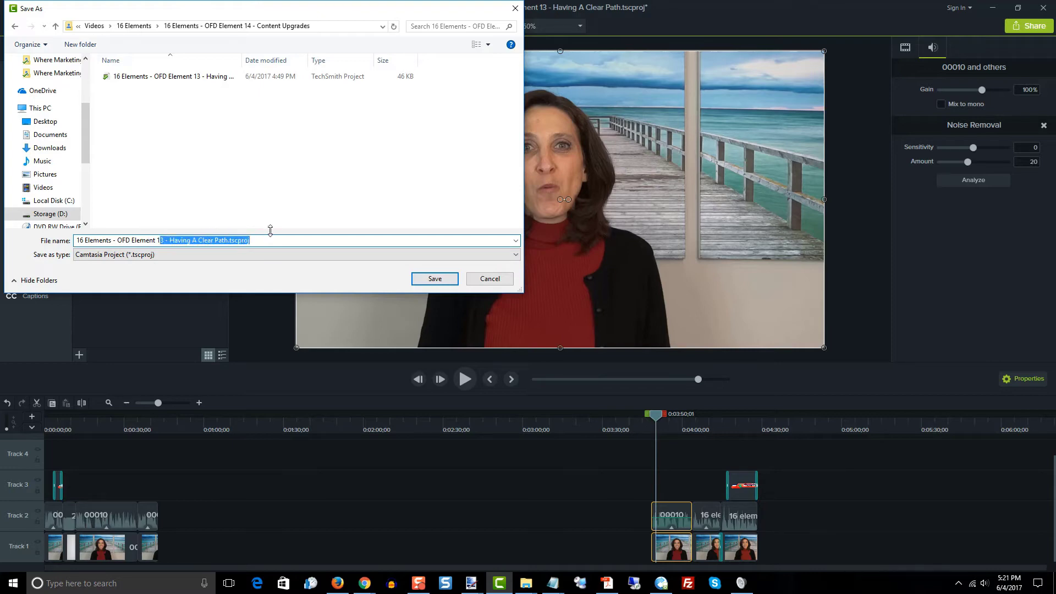
text(4 - Co)
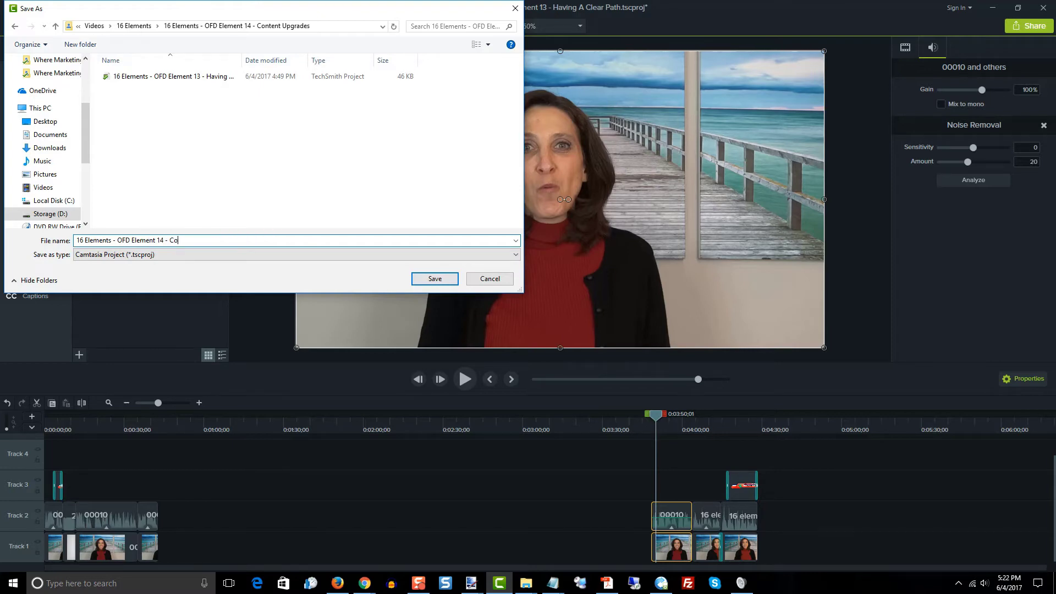
text(ntent Upg)
text(grad)
click(425, 278)
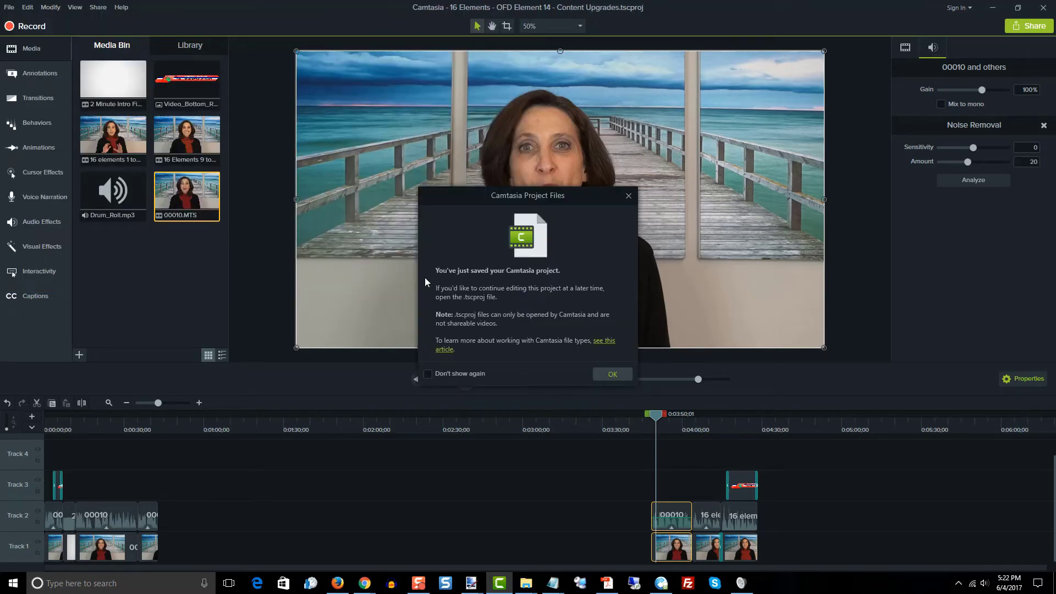
click(606, 375)
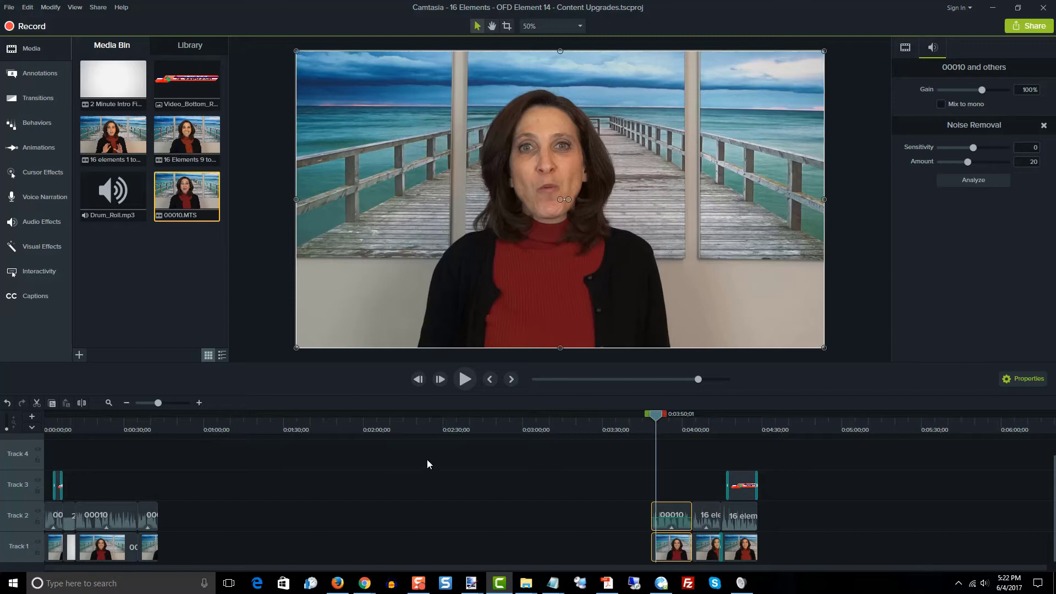
Step: Check the cut near 0:00:32 and play the change from the last 00010 segment to the 16 elements 1 to 3 clip
drag(655, 417, 135, 448)
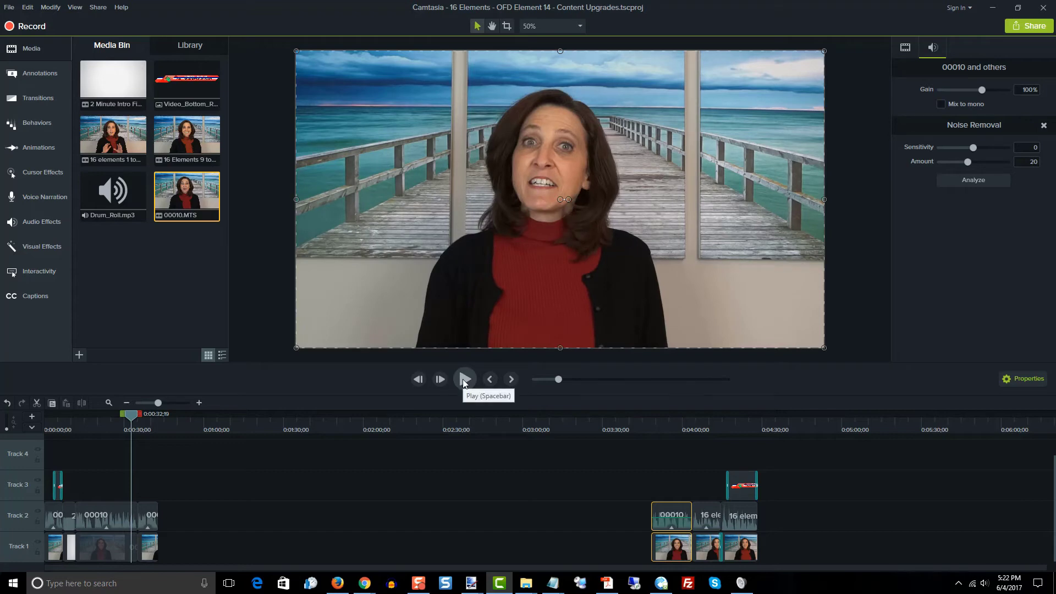
drag(132, 422, 682, 444)
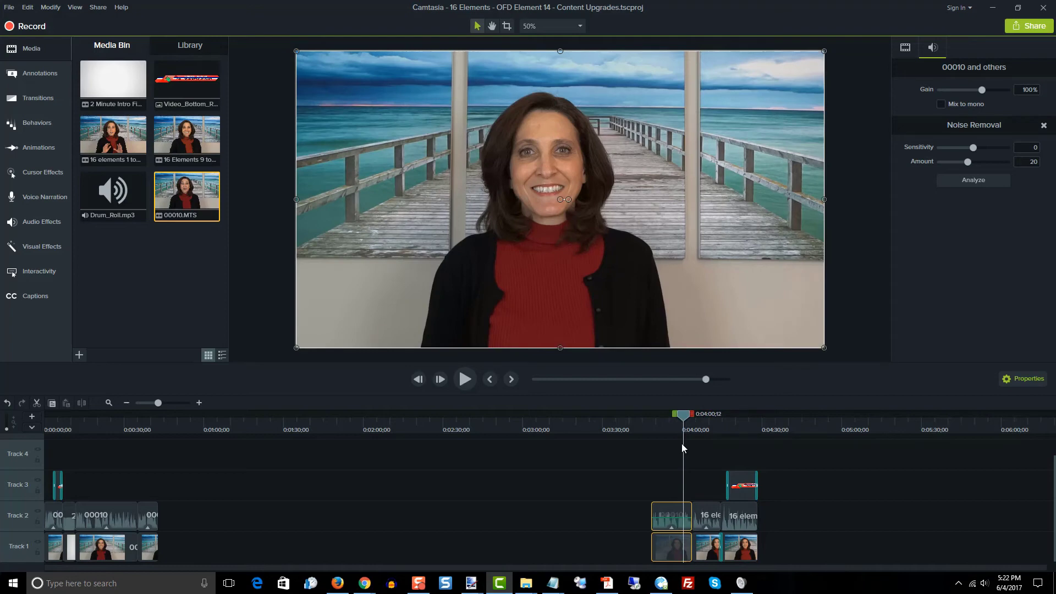
click(469, 387)
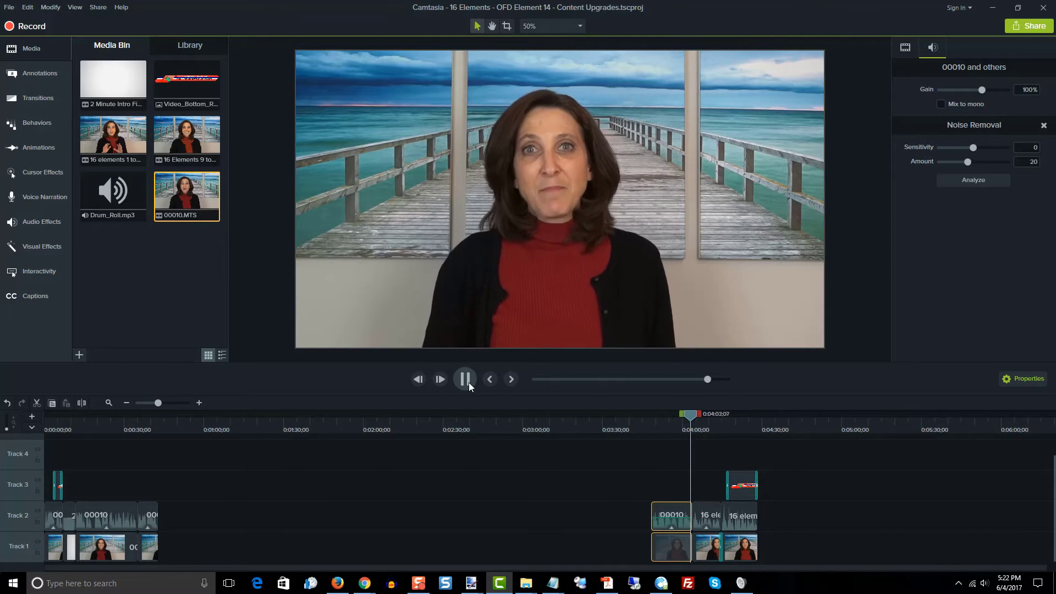
click(469, 385)
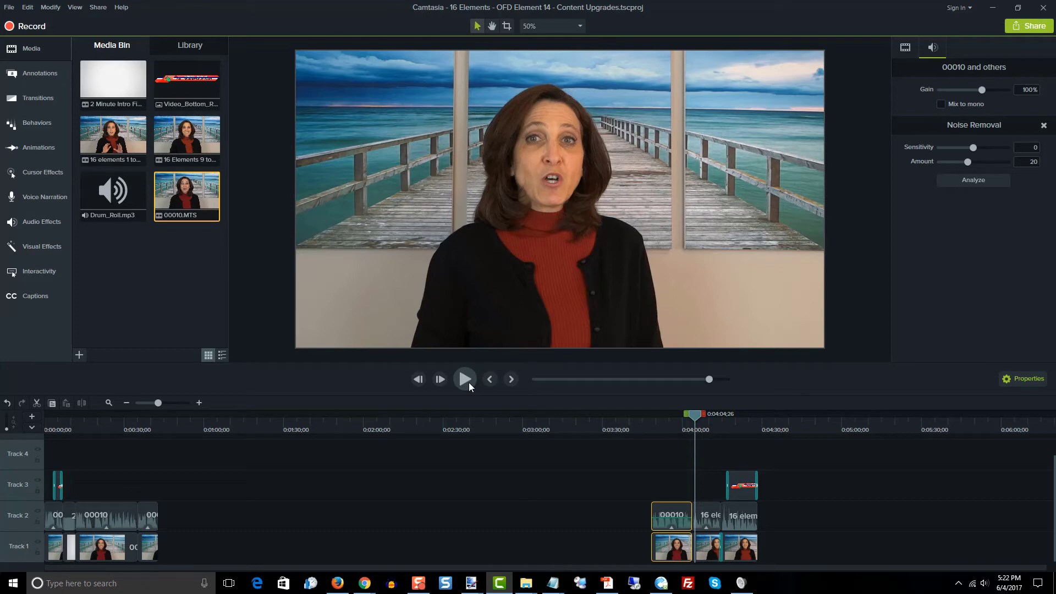
Step: Add a Fold transition on Track 1 between the last 00010 segment and the 16 elements 1 to 3 clip
click(446, 333)
click(33, 98)
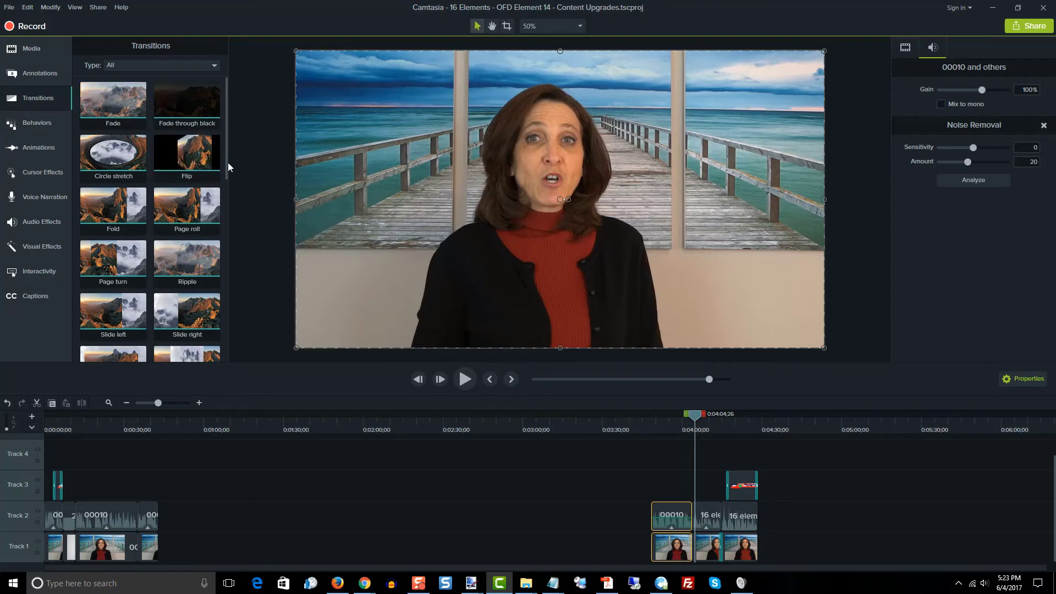
drag(223, 163, 223, 134)
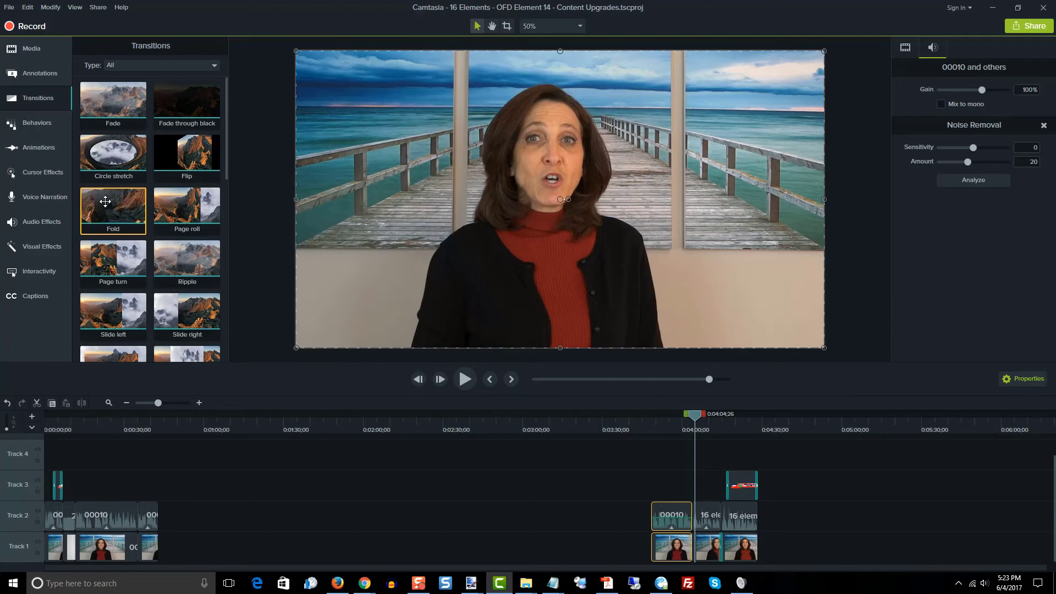
drag(106, 201, 690, 552)
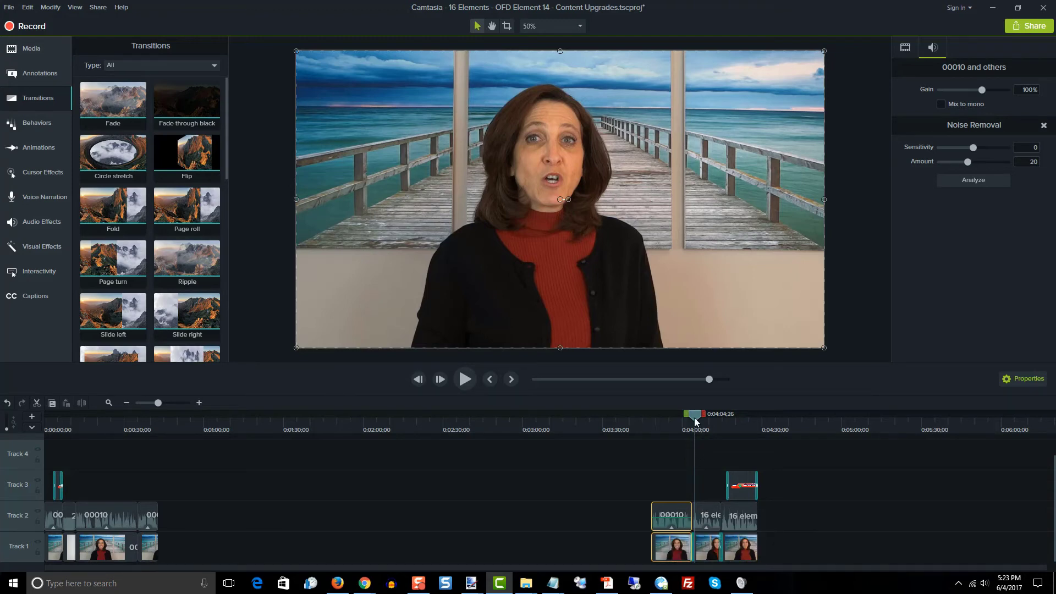
Step: Play the Fold transition between the last 00010 segment and the 16 elements 1 to 3 clip from about 0:04:01
drag(695, 414, 685, 419)
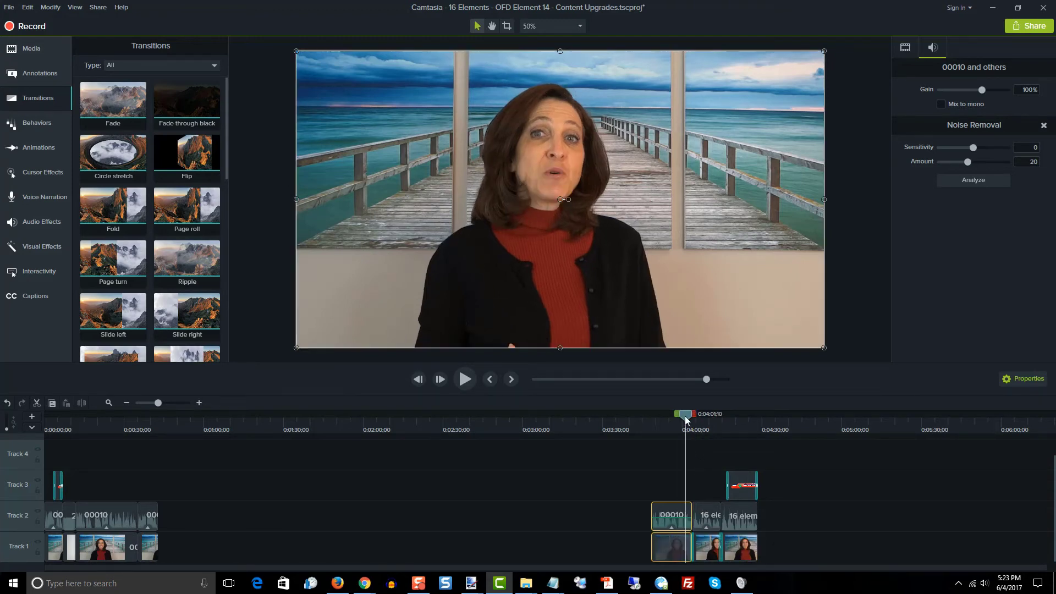
click(468, 381)
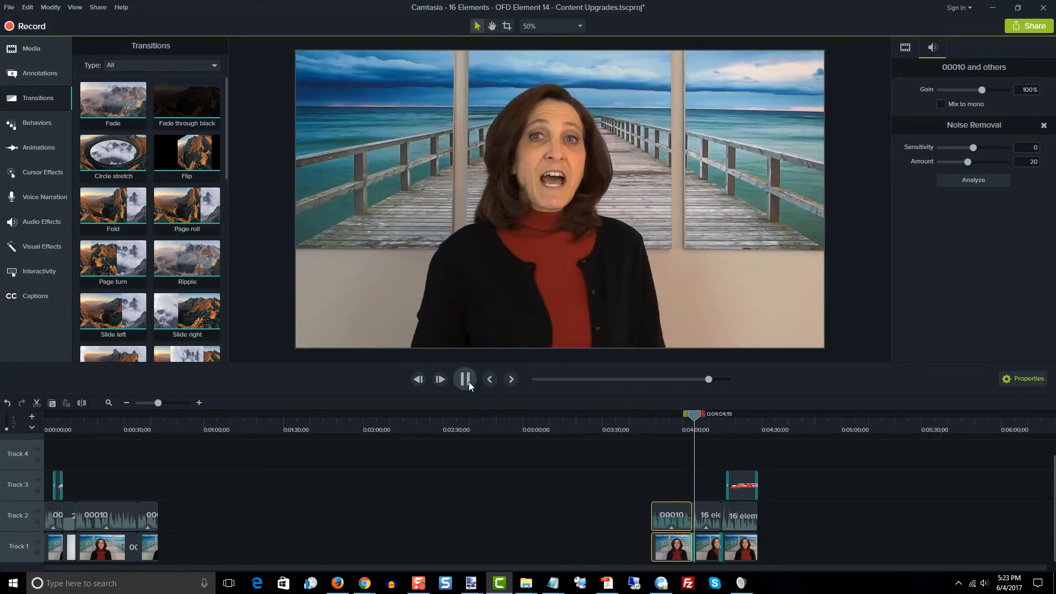
click(469, 382)
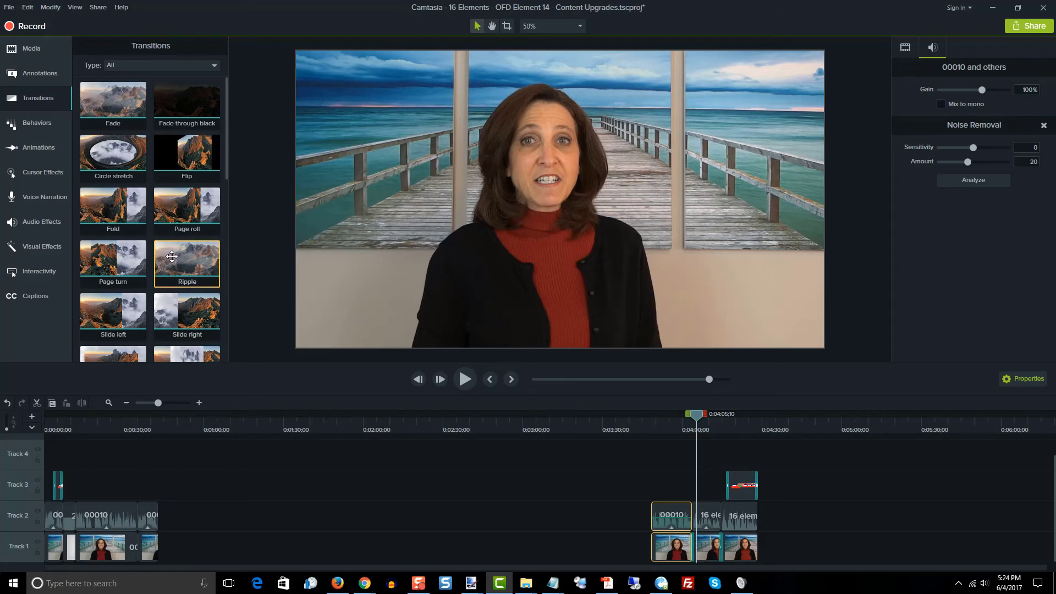
Step: Add a Fold transition on Track 1 at the cut between the 00010 segments at about 0:00:35
drag(122, 207, 134, 546)
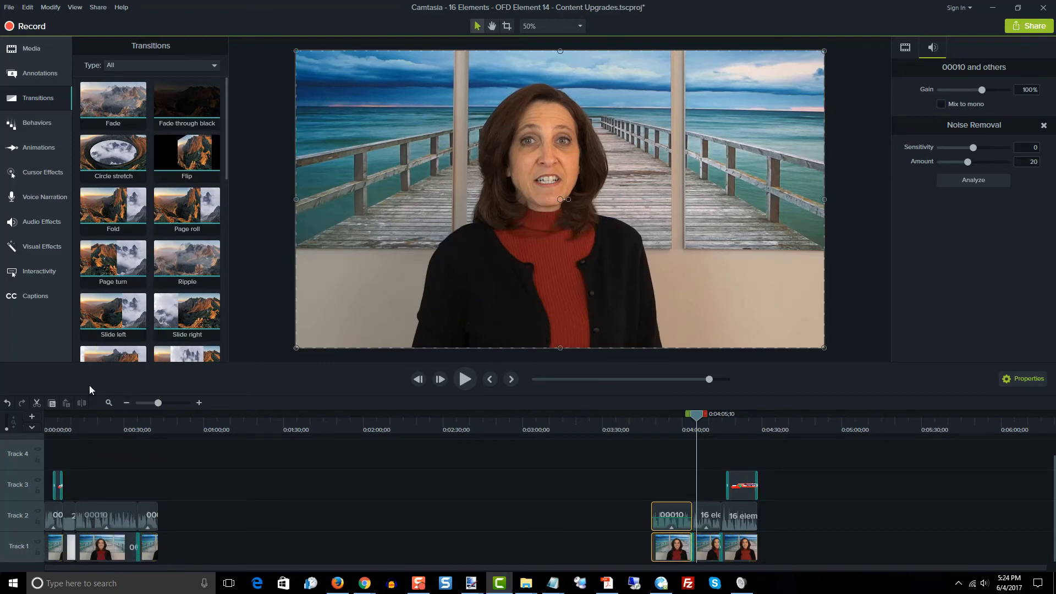